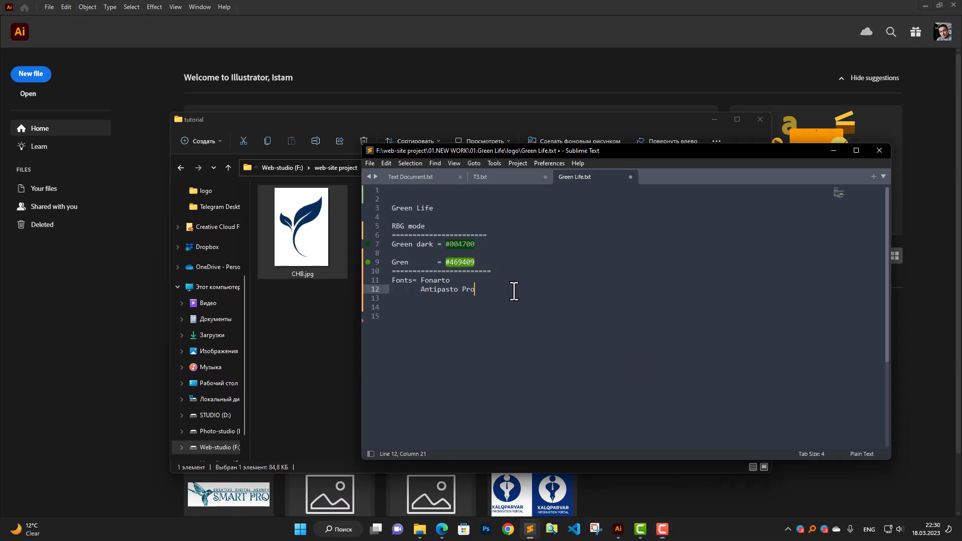
Step: Review the Green Life notes on colours and fonts, and clear the notes and tutorial folder windows away
left_click_drag(495, 300, 367, 207)
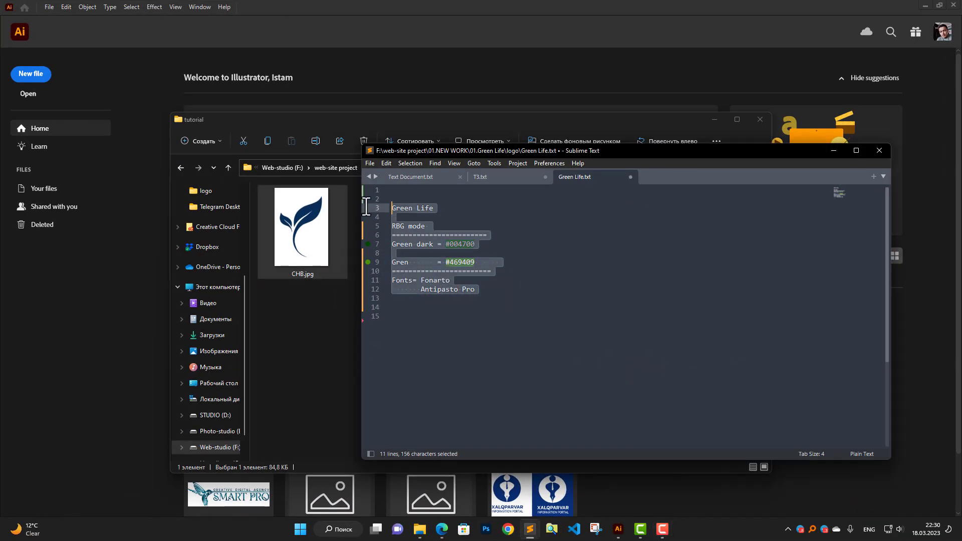
left_click(568, 295)
left_click(835, 151)
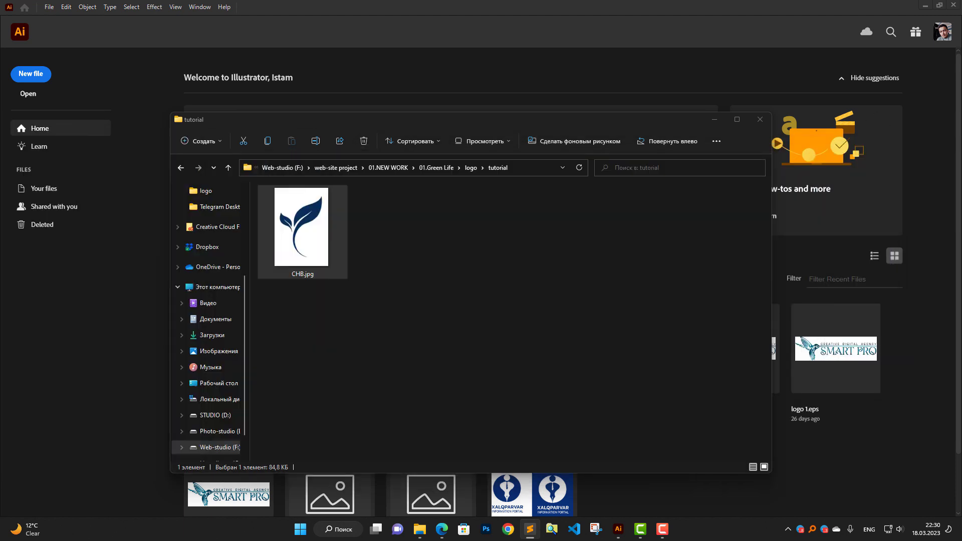
left_click(419, 218)
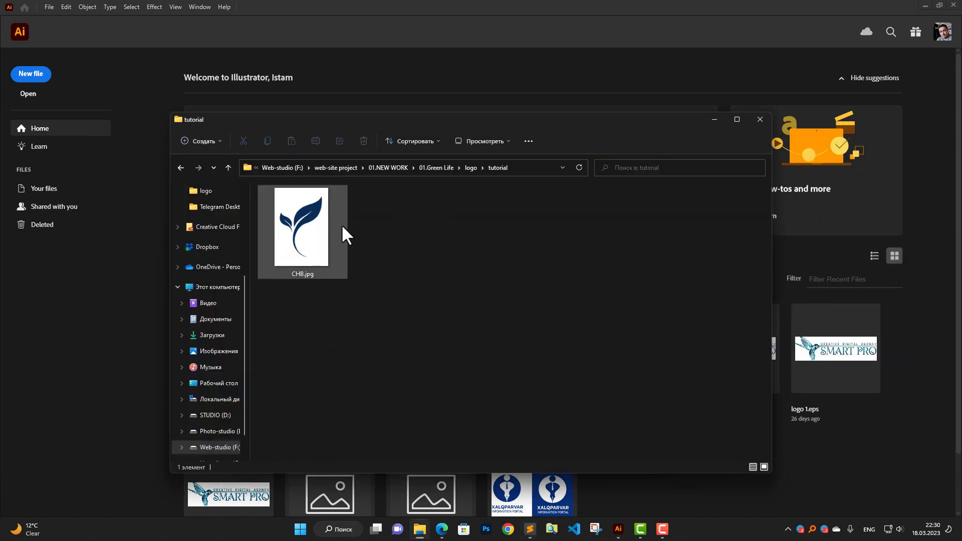
left_click_drag(690, 120, 0, 146)
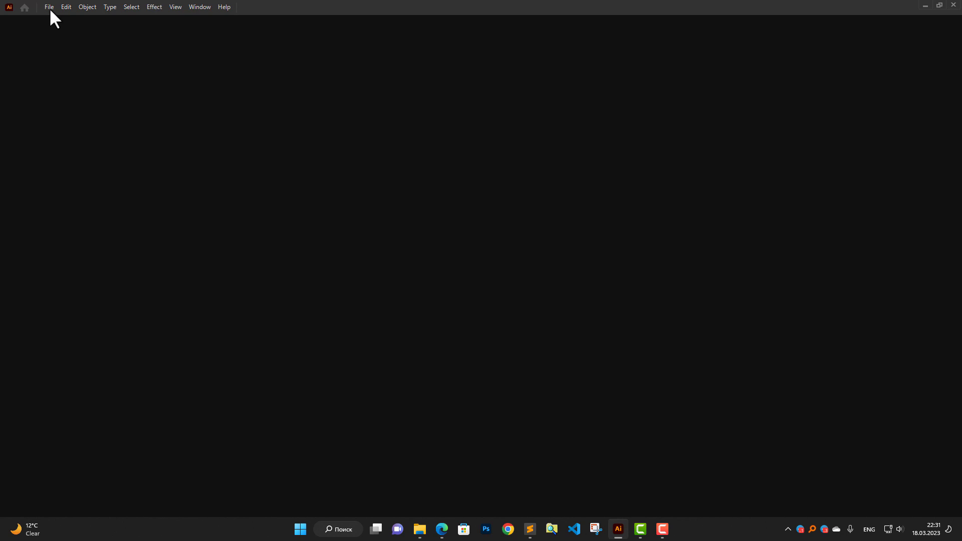
Step: Create a landscape A4 RGB document of 841.89 x 595.28 px and show its rulers
left_click(49, 7)
left_click(54, 19)
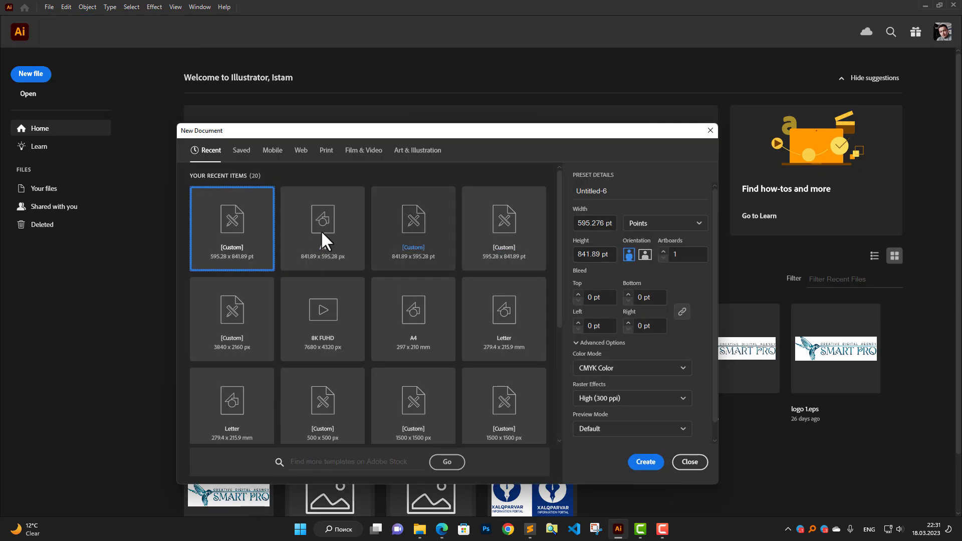
left_click(314, 237)
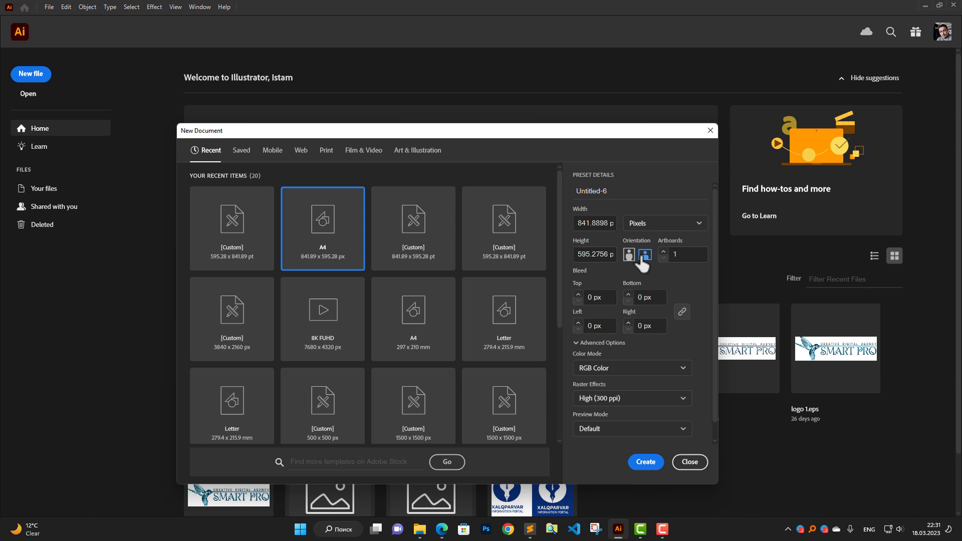
left_click(652, 463)
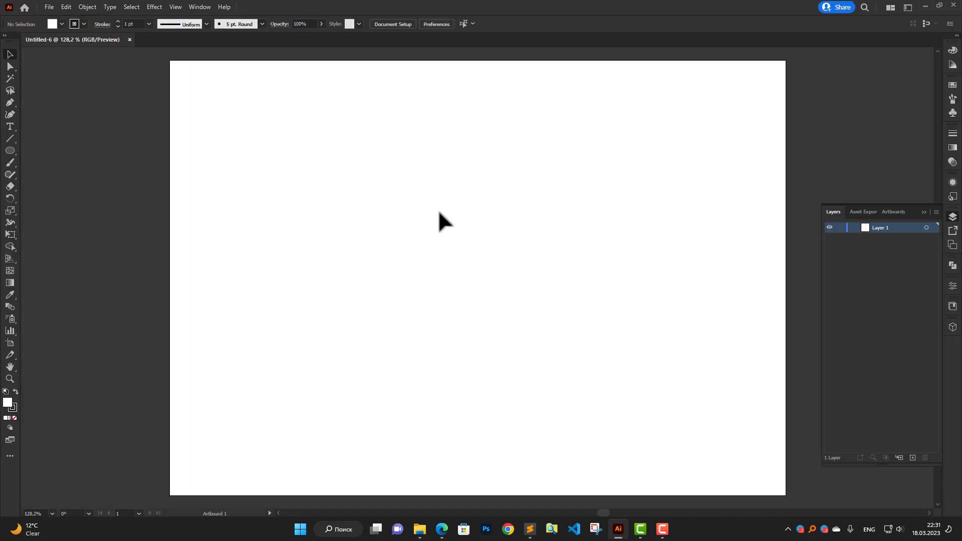
key("ctrl+r")
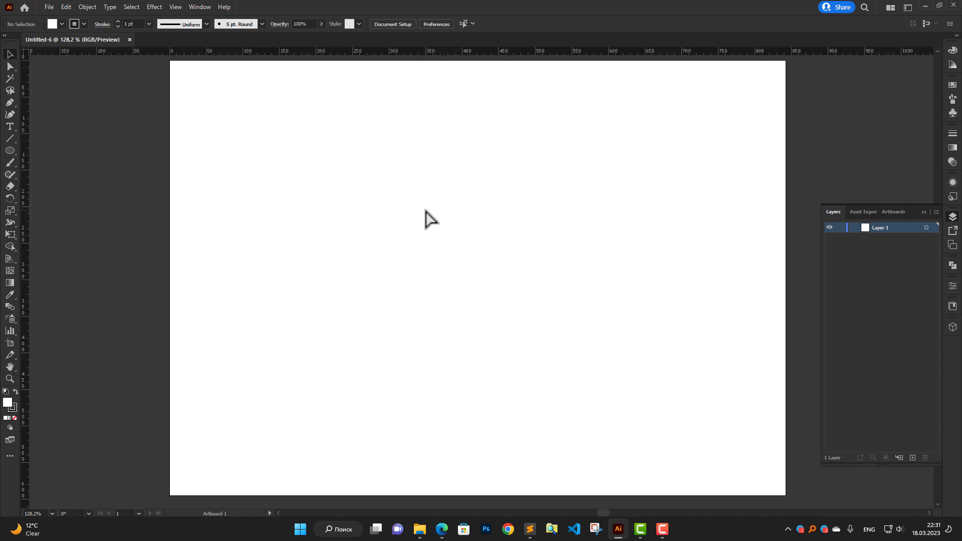
Step: Place the CHB.jpg leaf image on the artboard and scale it down proportionally to about 304 x 446 px
mouse_move(375, 203)
left_mouse_down()
mouse_move(376, 239)
mouse_move(370, 208)
left_mouse_up()
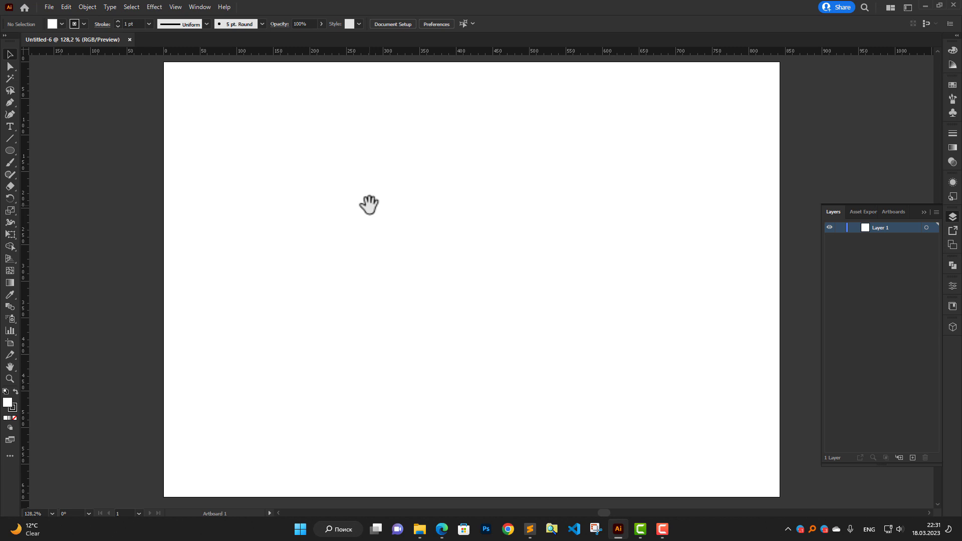
left_click_drag(470, 326, 488, 324)
scroll(489, 323, "down", 2)
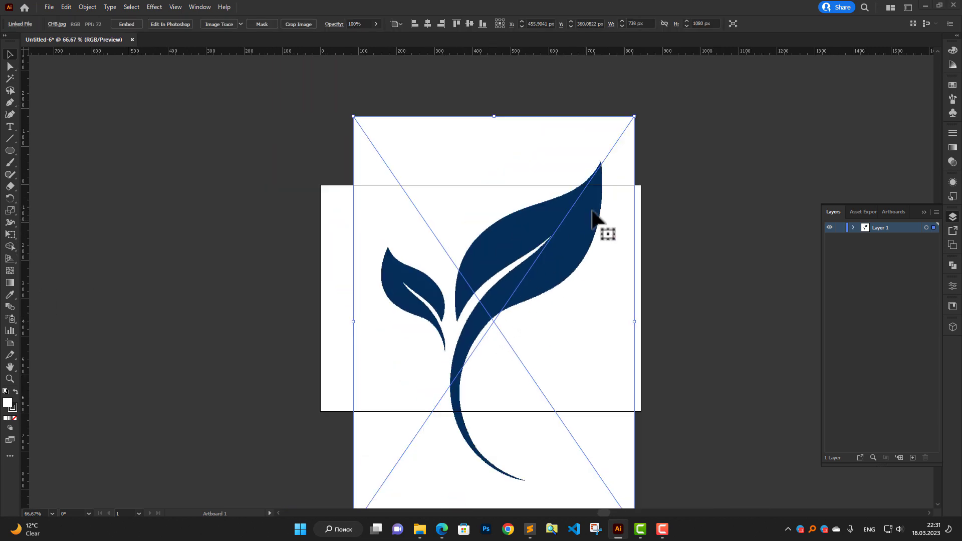
left_click_drag(634, 118, 551, 237)
left_click_drag(504, 300, 479, 282)
key("ctrl+equal")
key("ctrl+equal")
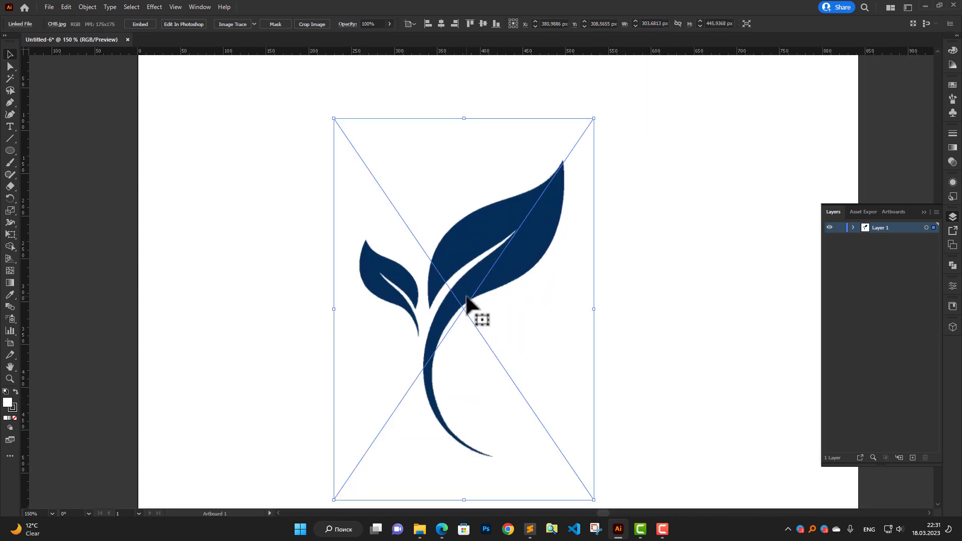
Step: Set the placed leaf image's opacity to 40% and lock the image inside Layer 1
left_click(853, 228)
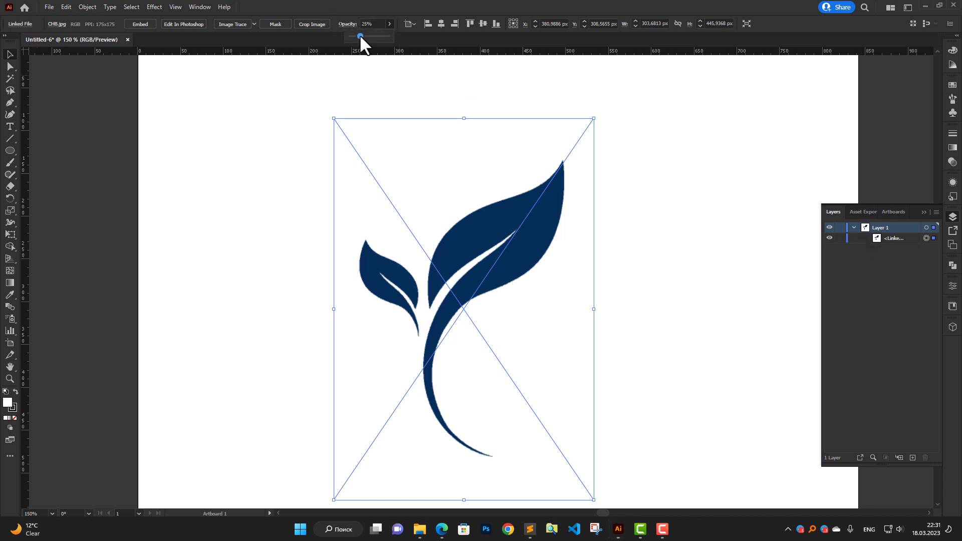
left_click(366, 36)
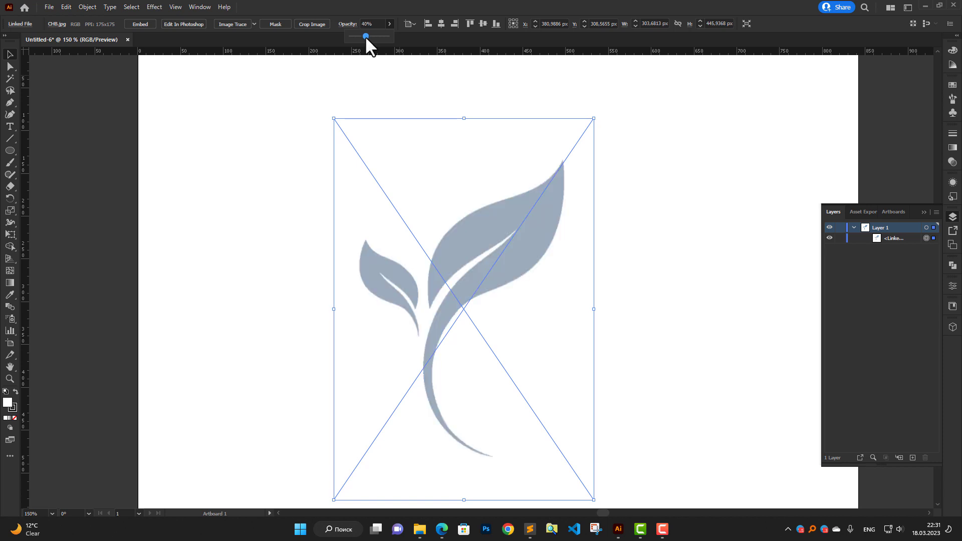
scroll(492, 331, "up", 1)
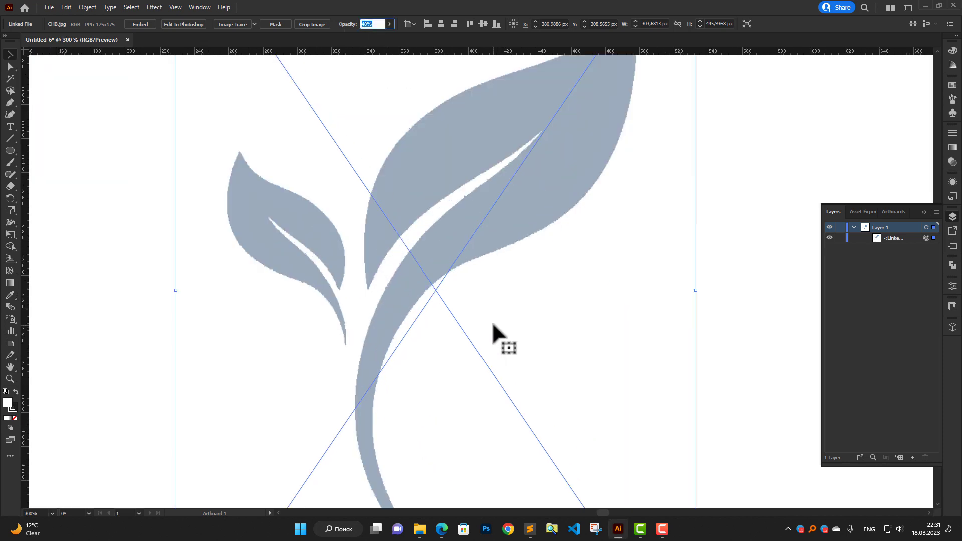
left_click(891, 236)
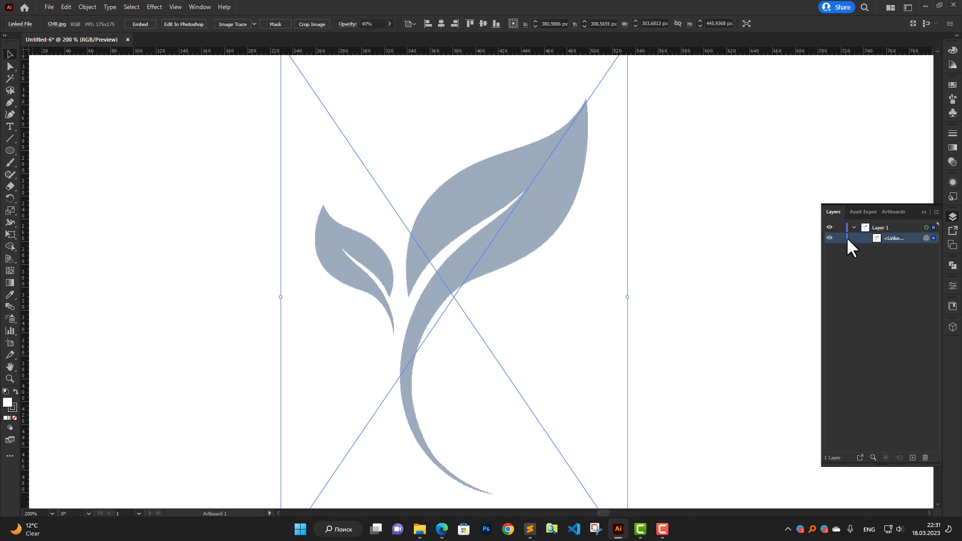
left_click(841, 238)
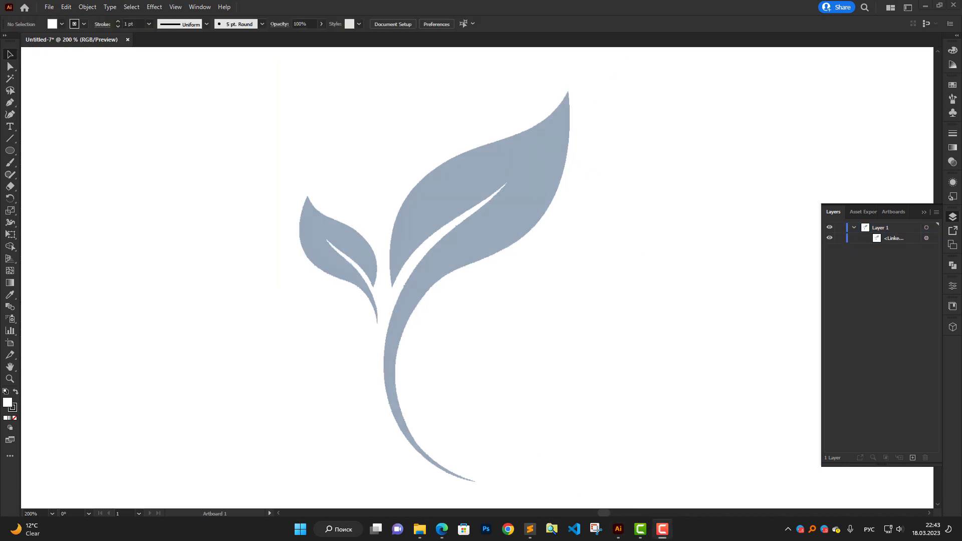
Step: Show the document grid and set up the Pen tool with no fill and no stroke
left_click(177, 6)
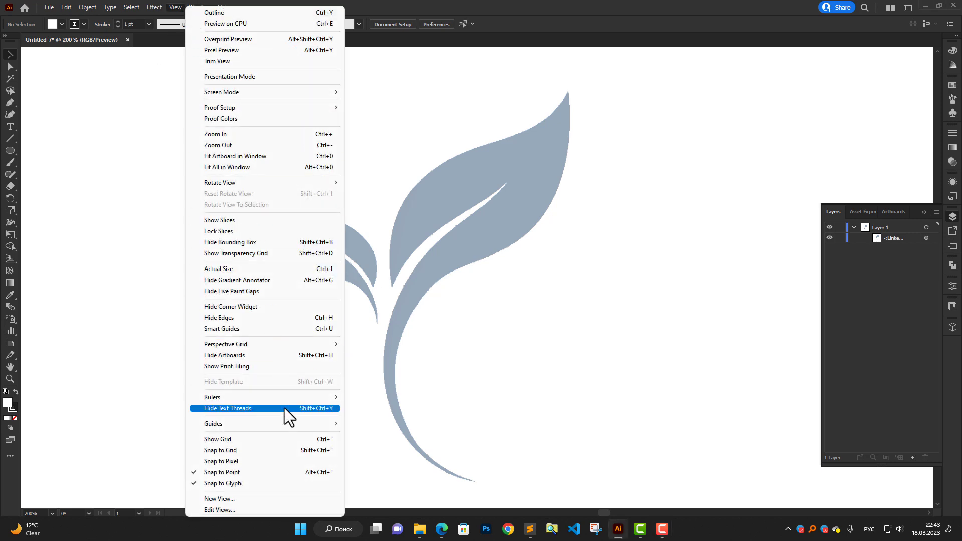
left_click(288, 439)
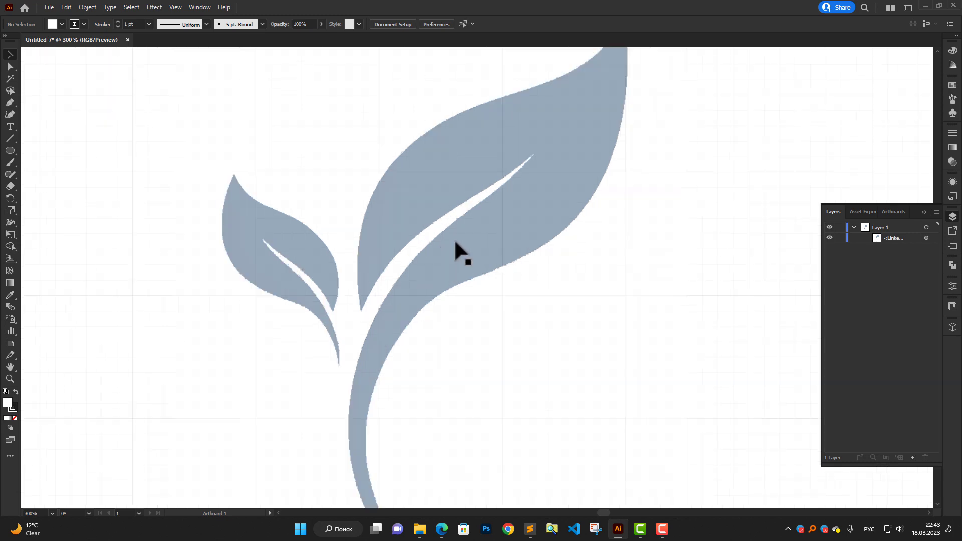
left_click(9, 102)
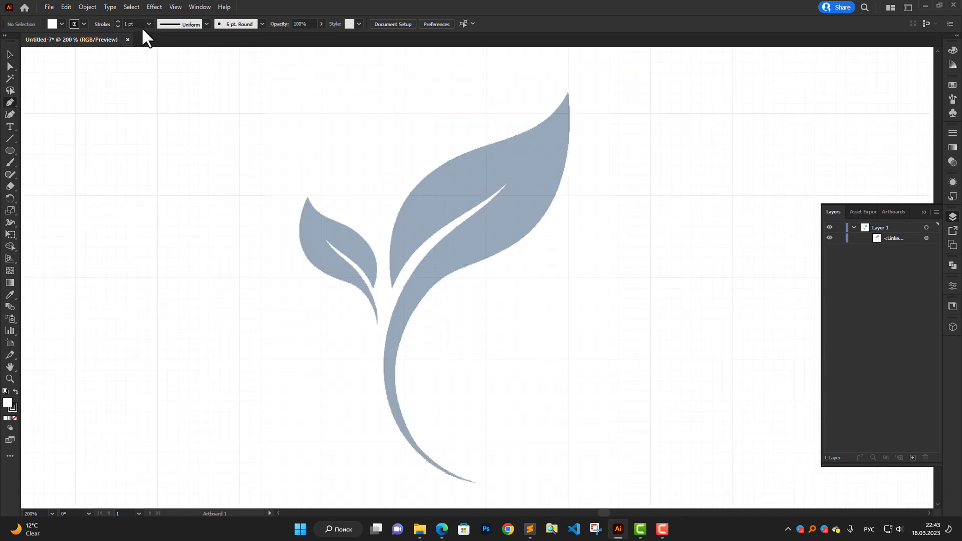
left_click(118, 27)
Step: Start a Pen path at the stem's lower tip and curve it along the stem's inner edge to mid-stem
scroll(512, 227, "up", 1, "alt")
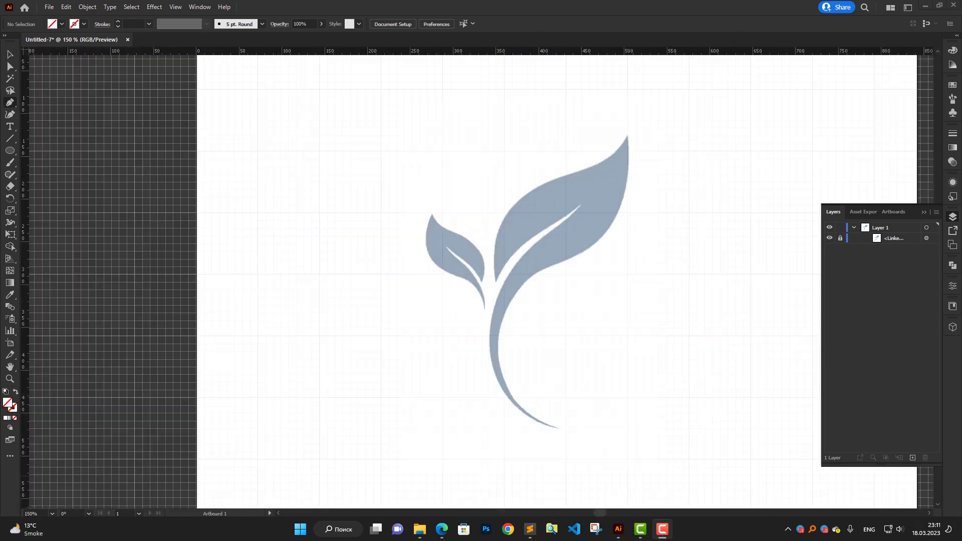
scroll(558, 481, "up", 4, "alt")
scroll(488, 436, "down", 2, "alt")
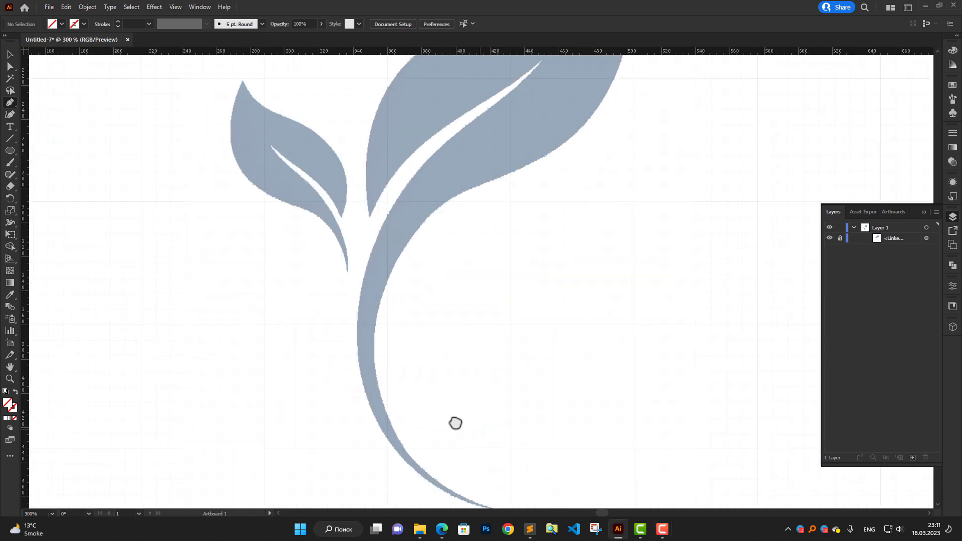
left_click(476, 475)
left_click_drag(372, 240, 404, 134)
left_click_drag(343, 344, 309, 442, "ctrl")
left_click_drag(373, 242, 357, 294, "ctrl")
left_click_drag(295, 475, 344, 447, "ctrl")
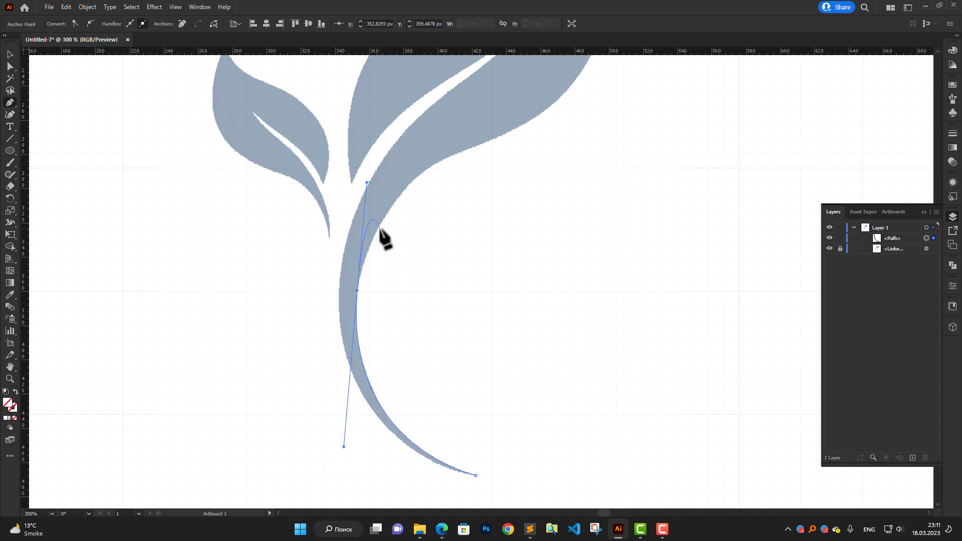
Step: Refine the mid-stem curve handles and continue the path to a smooth anchor where the large leaf's underside begins
left_click_drag(367, 184, 362, 271, "ctrl")
mouse_move(329, 445)
left_mouse_down("ctrl")
mouse_move(354, 468)
mouse_move(344, 444)
left_mouse_up("ctrl")
left_click_drag(458, 152, 392, 386)
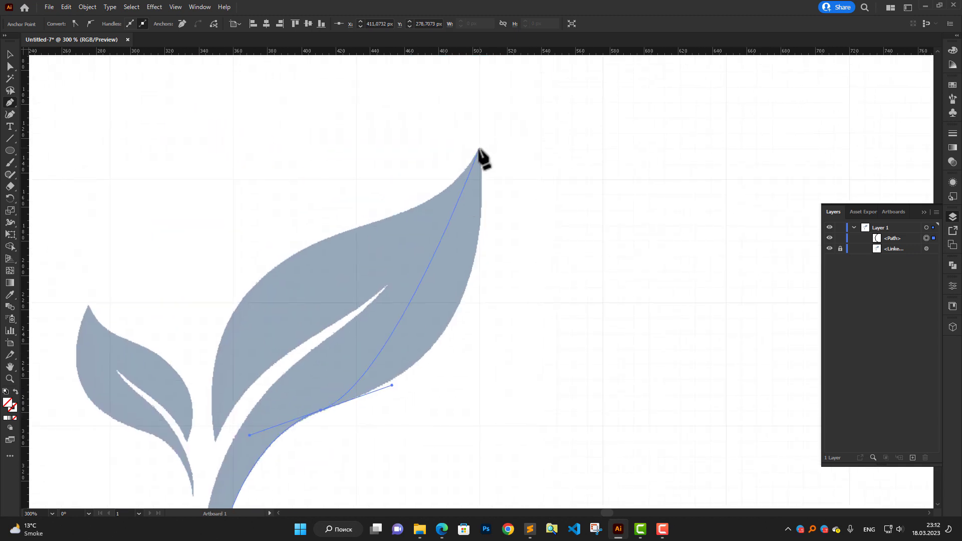
Step: Extend the path along the large leaf's lower edge to its tip, adjusting the handle to match the outline
left_click_drag(479, 149, 473, 76)
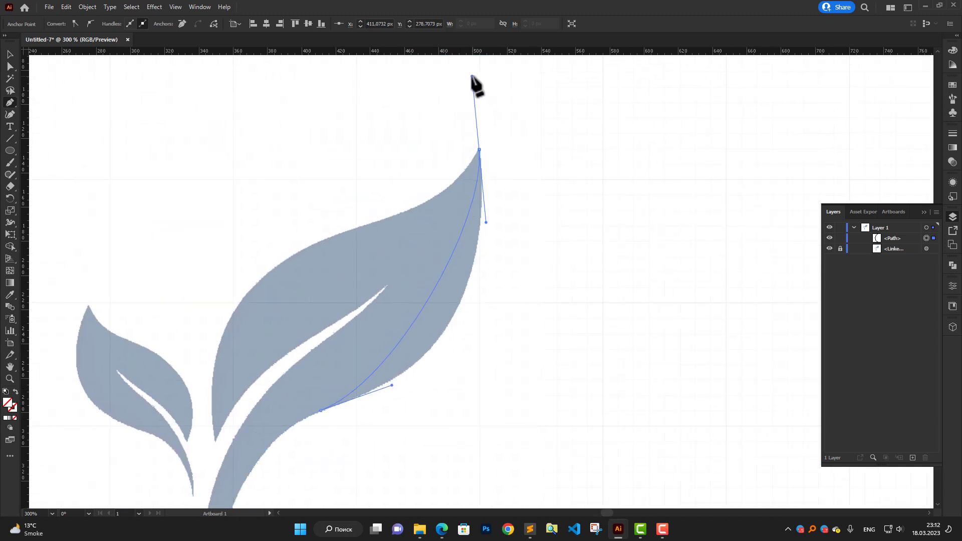
left_click_drag(486, 222, 496, 352)
scroll(482, 156, "up", 4)
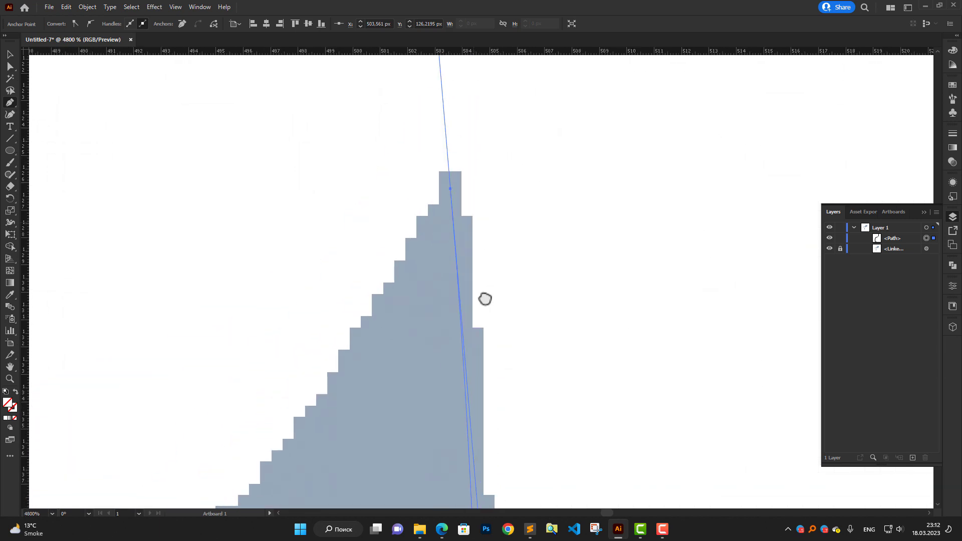
scroll(487, 329, "up", 1)
scroll(476, 336, "down", 5)
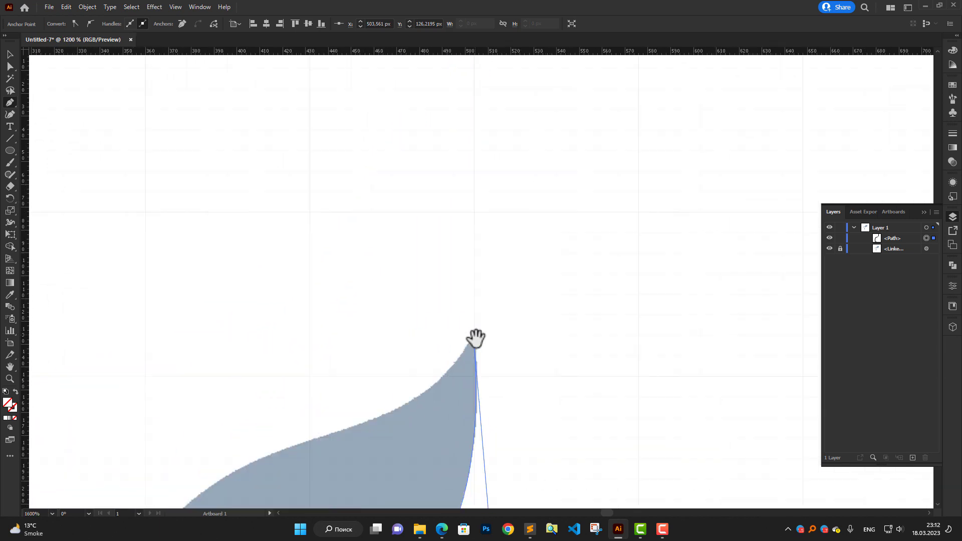
scroll(633, 197, "up", 1)
scroll(385, 331, "down", 3)
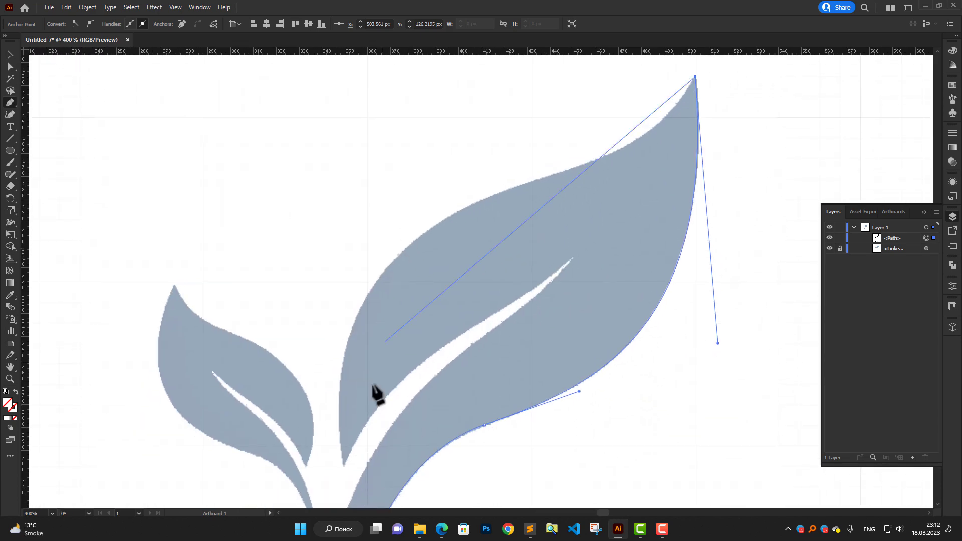
left_click_drag(413, 242, 419, 207)
left_click_drag(646, 155, 680, 144)
key("ctrl+z")
Step: Add a curved anchor at the large leaf's pointed base, running the path there from the leaf tip
left_click(493, 429)
left_click_drag(491, 427, 287, 179)
scroll(401, 356, "up", 5)
scroll(398, 306, "down", 7)
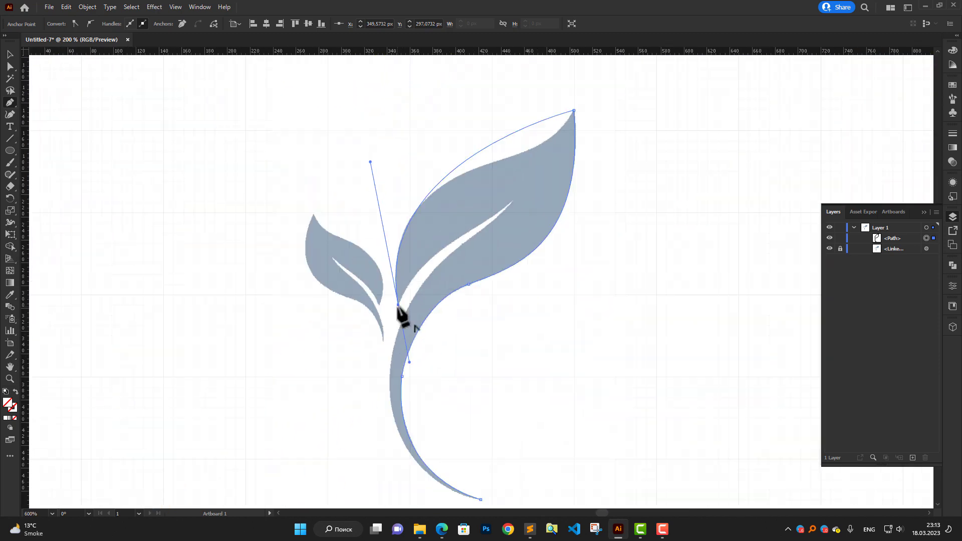
Step: Reshape the outgoing handle at the large leaf's tip to bend the path toward the leaf's upper edge
scroll(598, 113, "up", 8)
left_click_drag(619, 144, 587, 190)
scroll(585, 195, "down", 10)
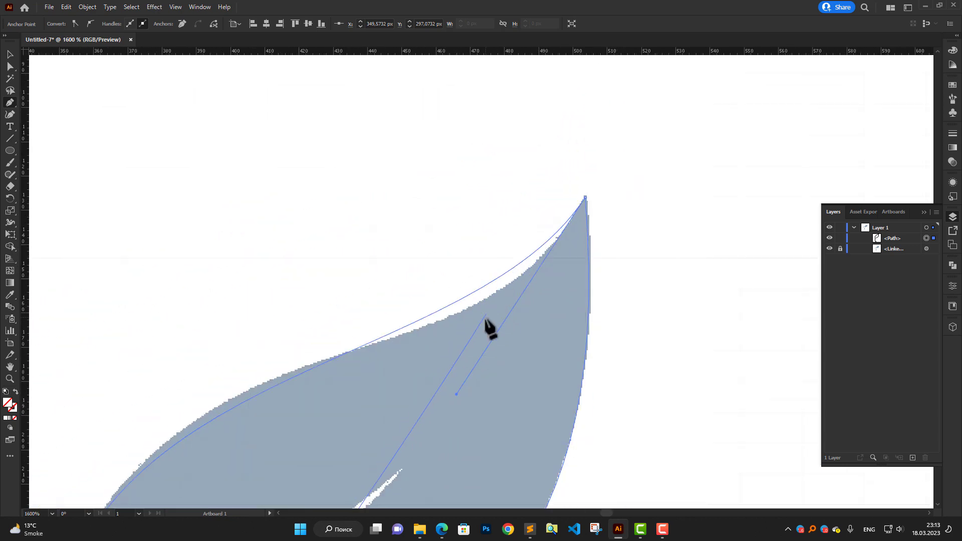
scroll(462, 349, "up", 3)
scroll(461, 348, "down", 1)
left_click_drag(461, 348, 549, 241)
mouse_move(236, 177)
left_mouse_down()
mouse_move(225, 193)
mouse_move(251, 151)
mouse_move(234, 166)
left_mouse_up()
left_click_drag(548, 215, 549, 247)
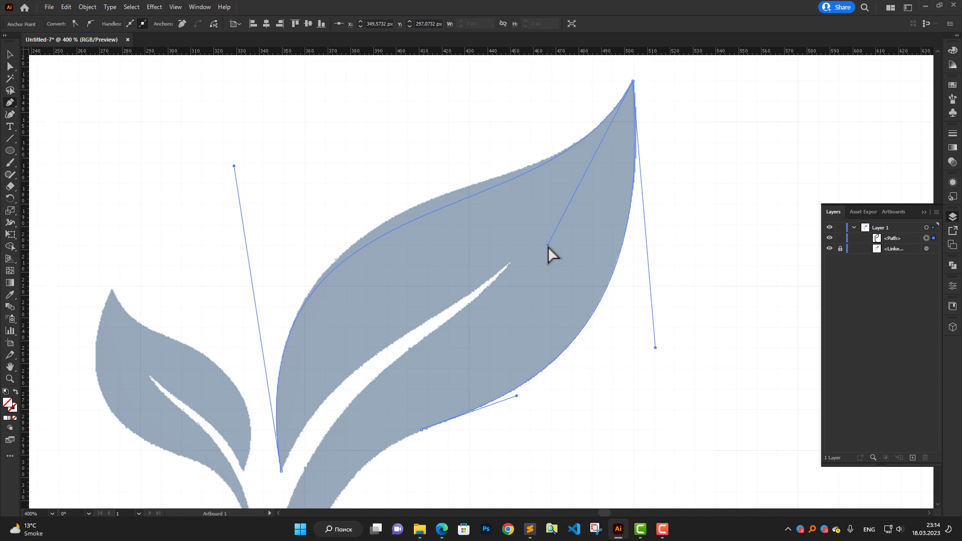
key("ctrl+z")
key("ctrl+z")
Step: Fine-tune the curve handles at the large leaf's tip and base until the path follows the leaf's upper edge
left_click_drag(548, 214, 575, 238)
left_click_drag(236, 160, 240, 137)
mouse_move(574, 236)
left_mouse_down()
mouse_move(571, 227)
mouse_move(512, 270)
mouse_move(561, 238)
left_mouse_up()
left_click_drag(240, 137, 255, 126)
left_click_drag(252, 205, 286, 182)
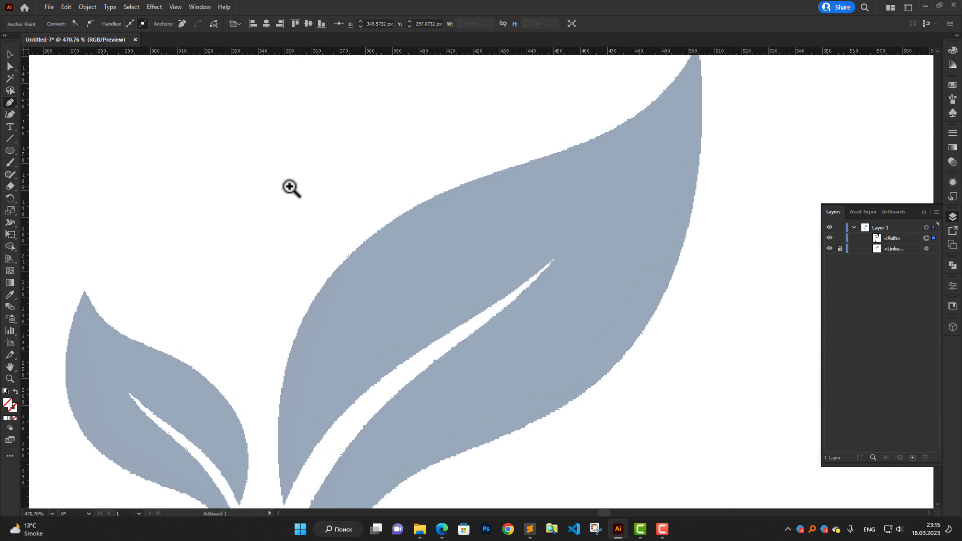
scroll(290, 203, "right", 1)
scroll(291, 205, "down", 3)
scroll(250, 99, "up", 1)
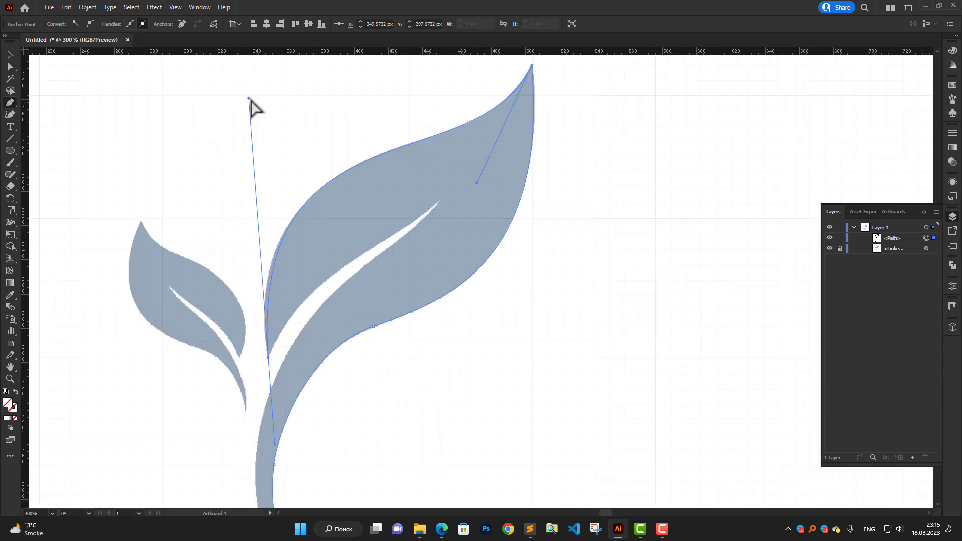
mouse_move(250, 98)
left_mouse_down()
mouse_move(240, 123)
mouse_move(239, 109)
left_mouse_up()
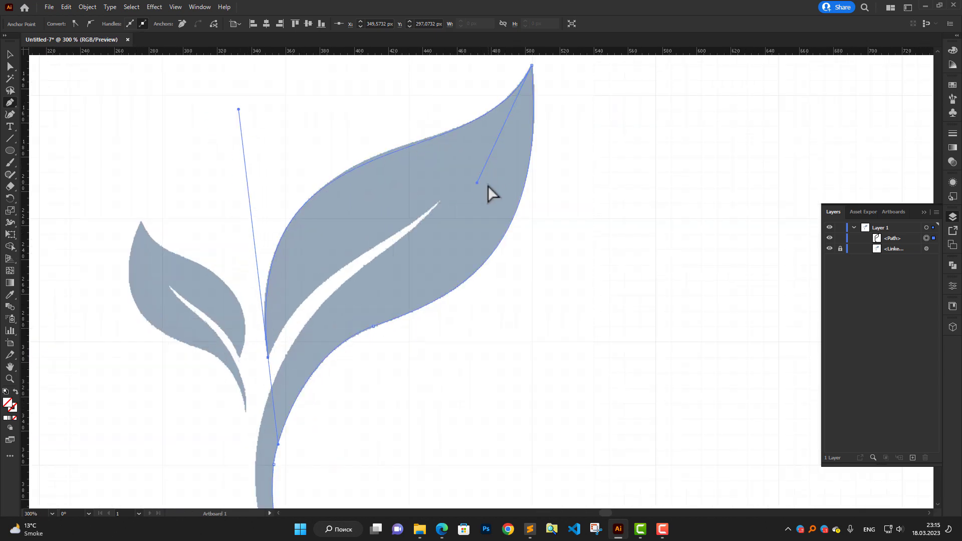
left_click_drag(477, 184, 501, 168)
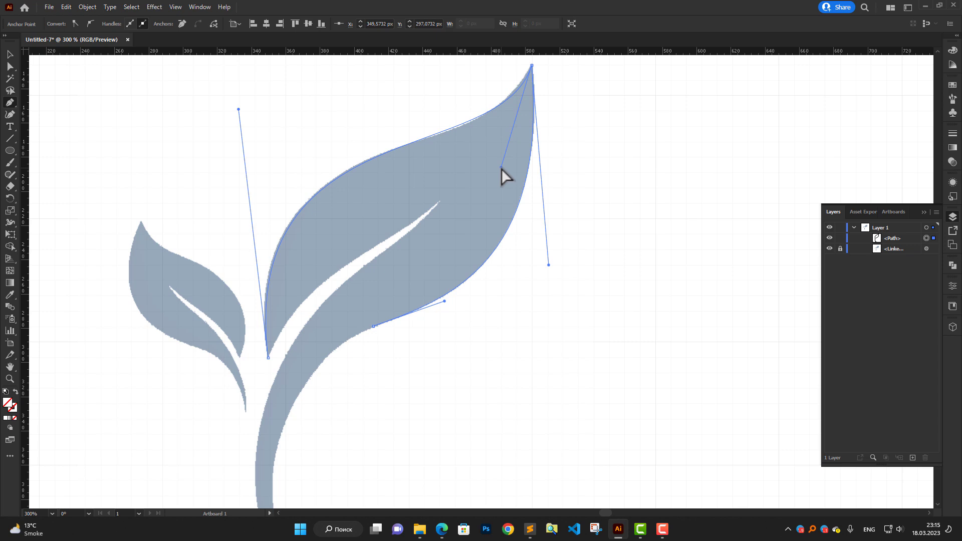
mouse_move(239, 109)
left_mouse_down()
mouse_move(246, 100)
mouse_move(234, 111)
left_mouse_up()
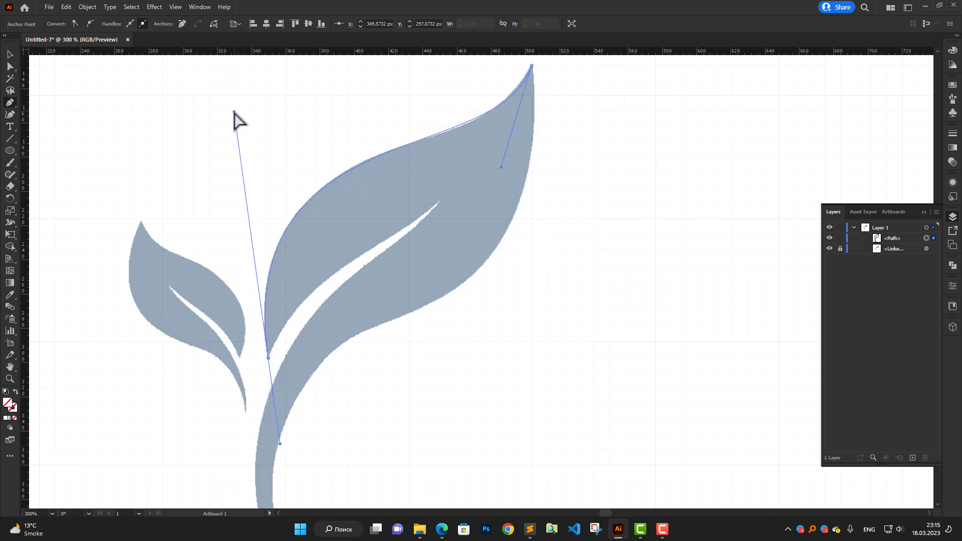
Step: Refine the handle at the large leaf's tip and extend the path from its base with a curved anchor at the vein's tip
left_click_drag(501, 167, 484, 177)
left_click(270, 351)
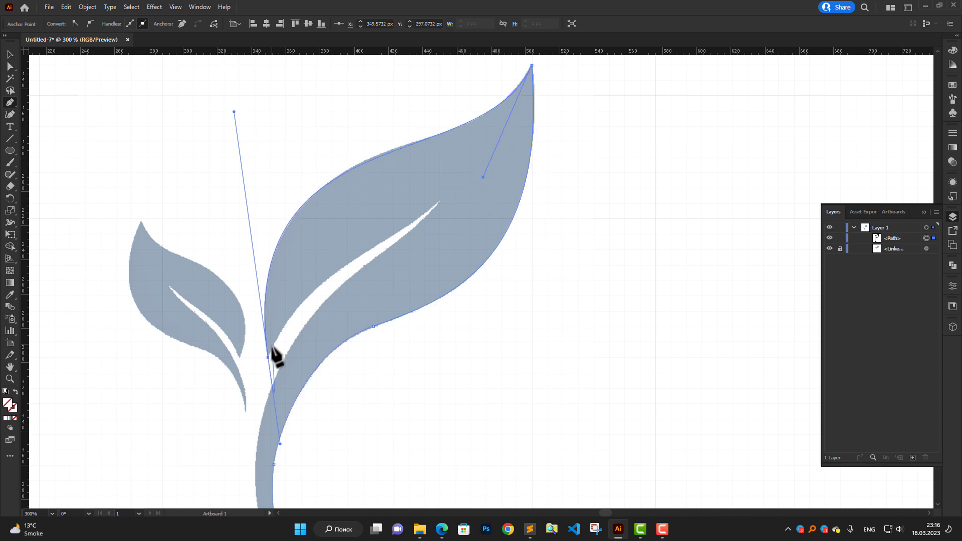
left_click(268, 357)
left_click_drag(439, 201, 510, 161)
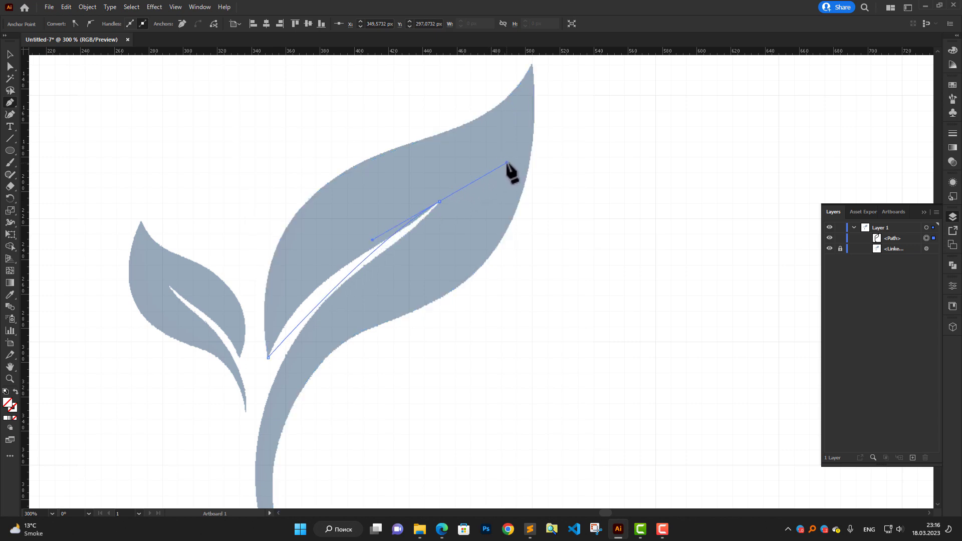
Step: Pull a curve handle out of the large leaf's base anchor and bend the segment toward the vein's upper edge
scroll(313, 316, "up", 4)
left_click_drag(146, 474, 181, 398)
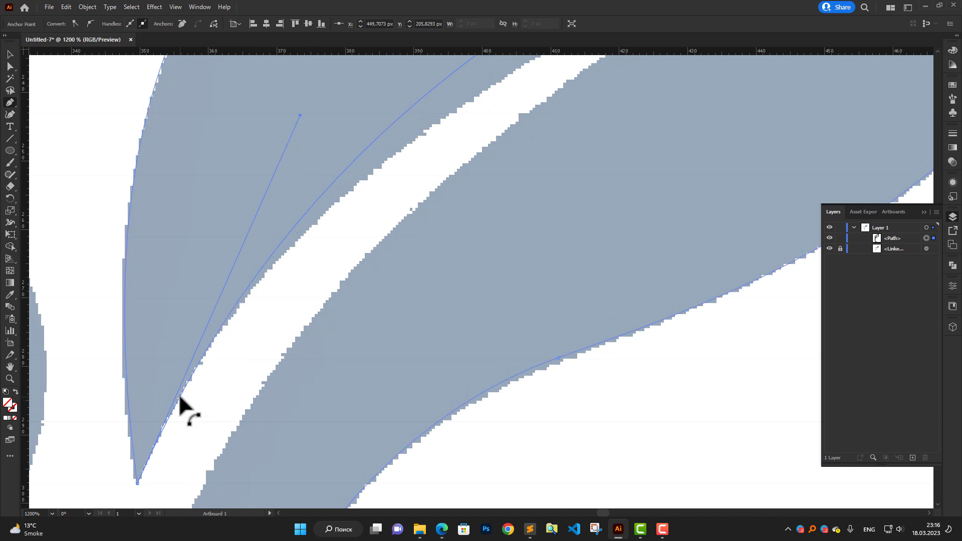
scroll(180, 398, "down", 3)
left_click_drag(315, 191, 294, 208)
left_click_drag(369, 187, 448, 152)
left_click(296, 214, "ctrl")
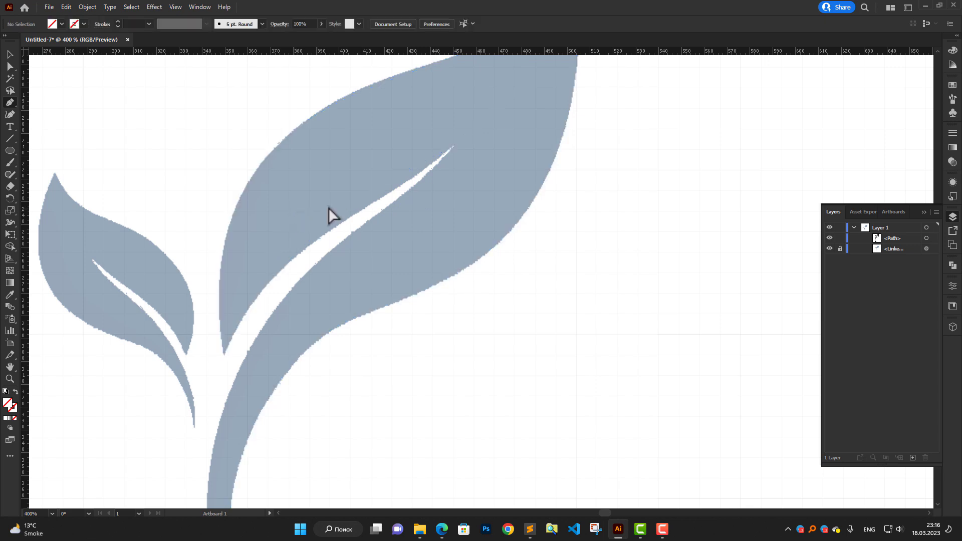
key("ctrl+z")
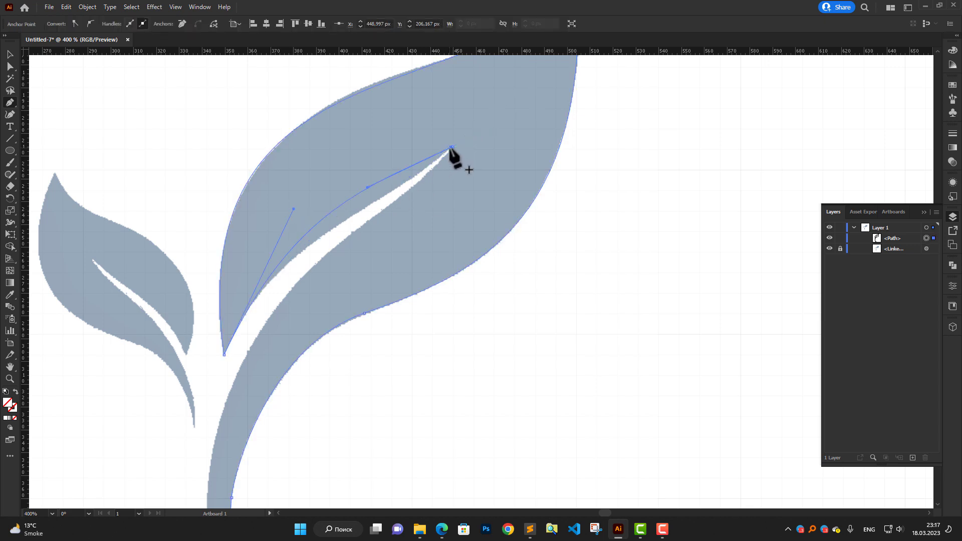
Step: Fine-tune the handles along the vein's upper edge and place the end anchor exactly on the vein's pointed tip
scroll(452, 147, "up", 1)
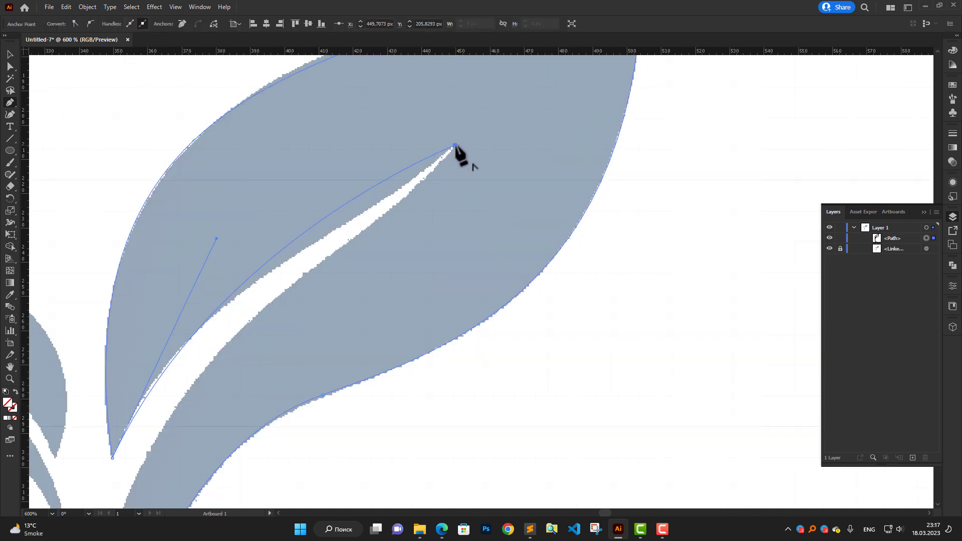
left_click_drag(216, 239, 178, 281)
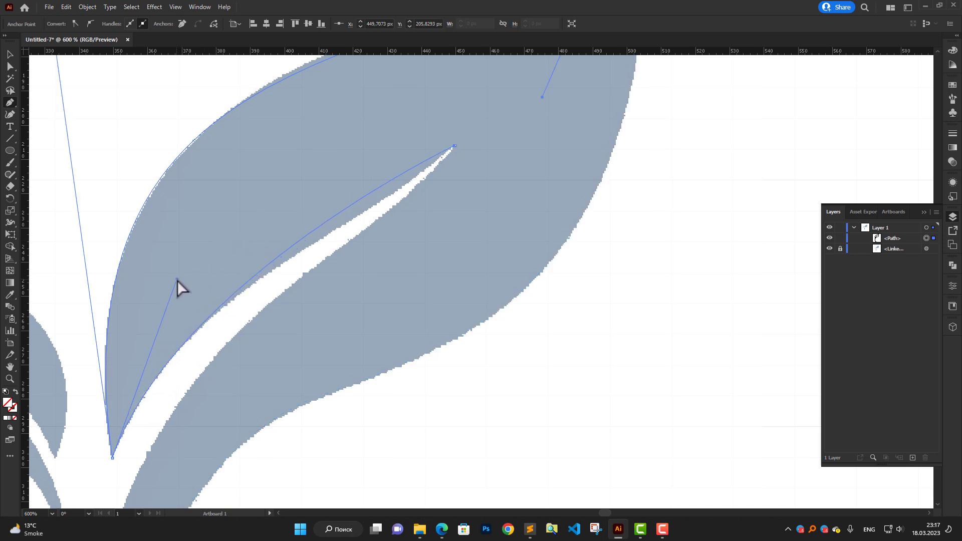
scroll(396, 191, "left", 1)
left_click_drag(395, 188, 360, 221)
left_click_drag(159, 311, 204, 266)
left_click_drag(407, 212, 408, 224)
scroll(466, 160, "up", 3)
left_click_drag(506, 147, 515, 136)
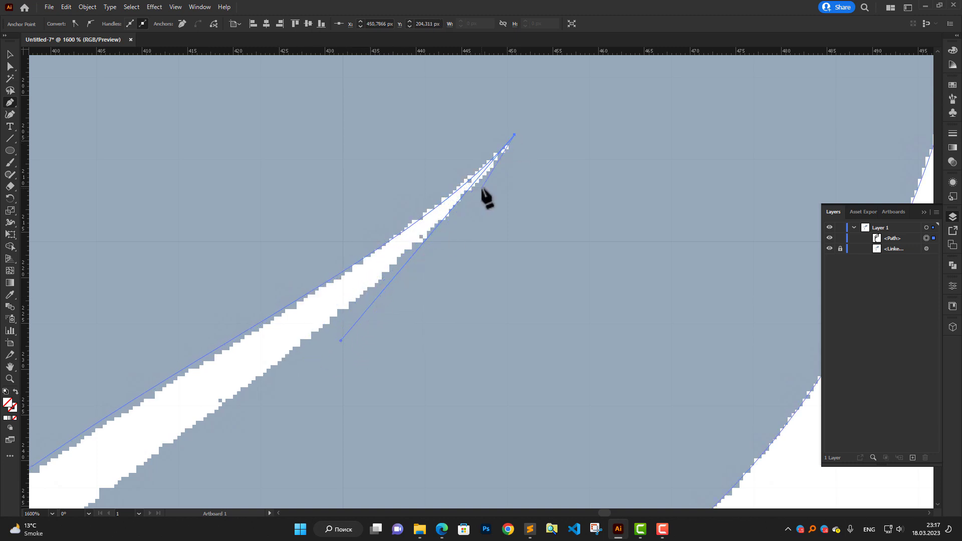
Step: Add a curved anchor on the stem beside the large leaf's base and bend the segment along the vein's lower edge
scroll(247, 371, "down", 5)
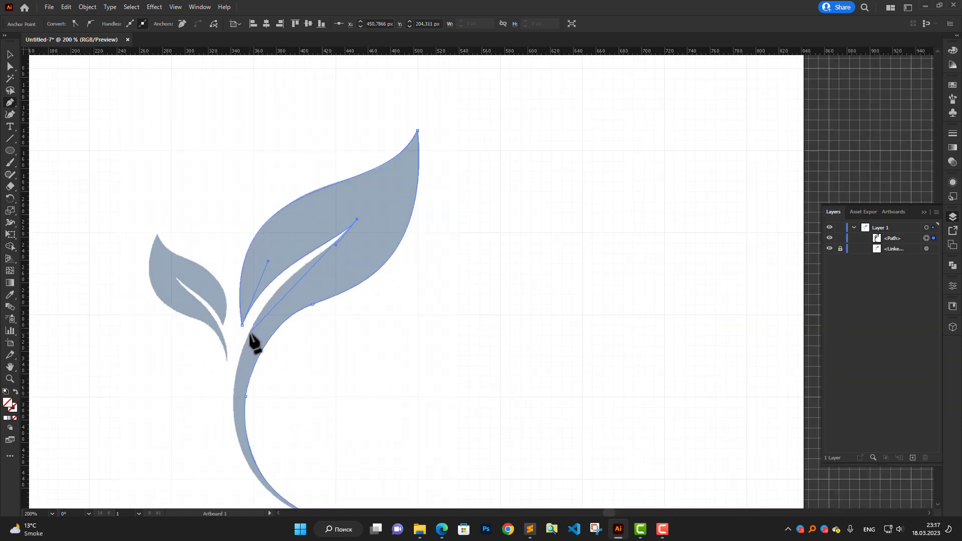
left_click_drag(250, 334, 209, 408)
left_click(320, 257, "alt")
left_click_drag(301, 273, 293, 275)
left_click_drag(336, 244, 335, 252)
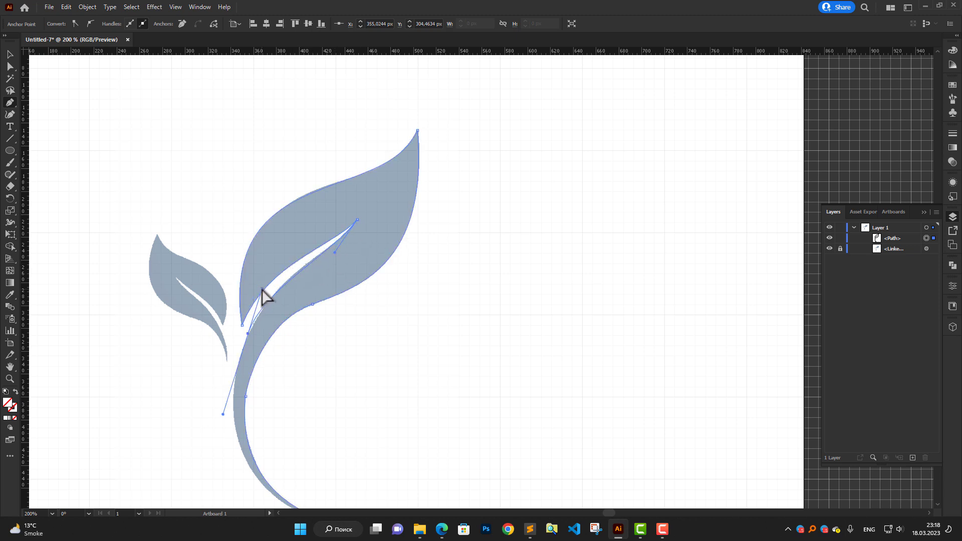
Step: Reposition the anchor beside the large leaf's base onto the stem edge and lengthen its handle to fit the vein's lower edge
scroll(242, 331, "up", 4)
left_click_drag(276, 305, 254, 342)
scroll(254, 342, "down", 3)
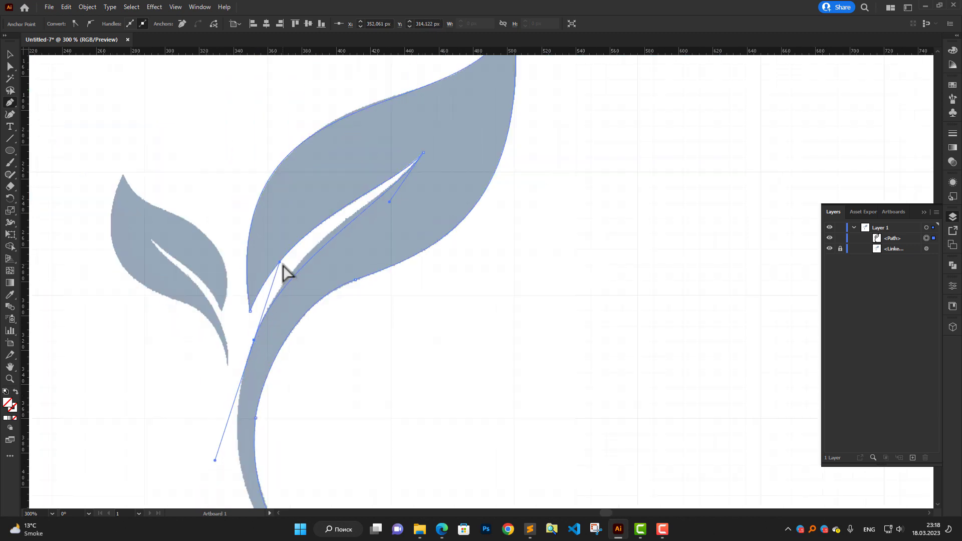
left_click_drag(280, 263, 298, 224)
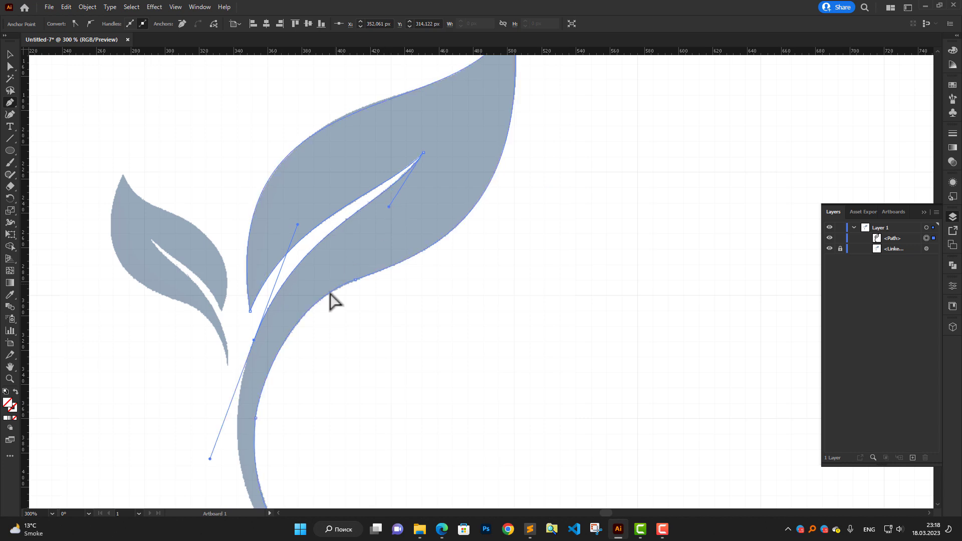
Step: Close the path at the stem's lower tip with a curve that follows the stem's outer edge
scroll(355, 271, "up", 1)
left_click_drag(380, 178, 308, 207)
left_click_drag(498, 418, 653, 460)
scroll(454, 346, "down", 3)
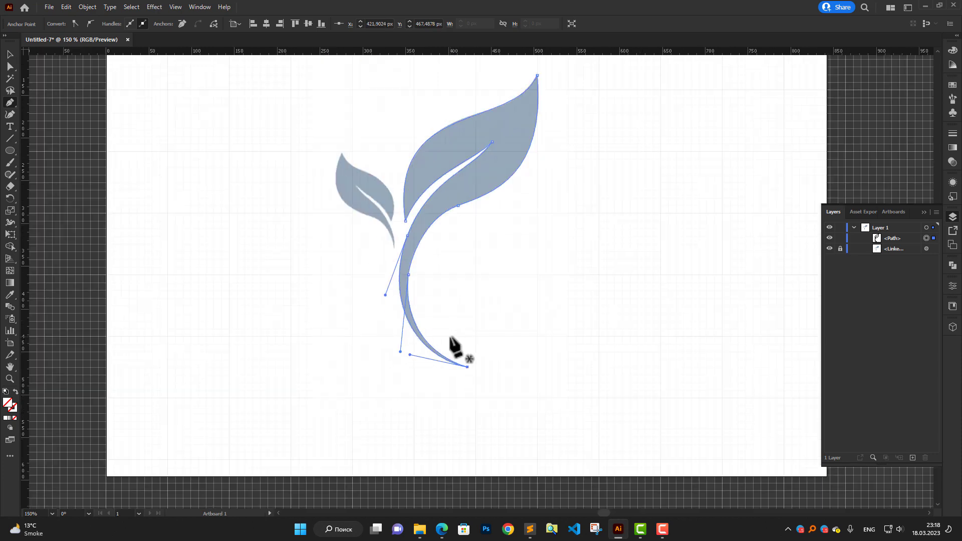
scroll(476, 386, "up", 10)
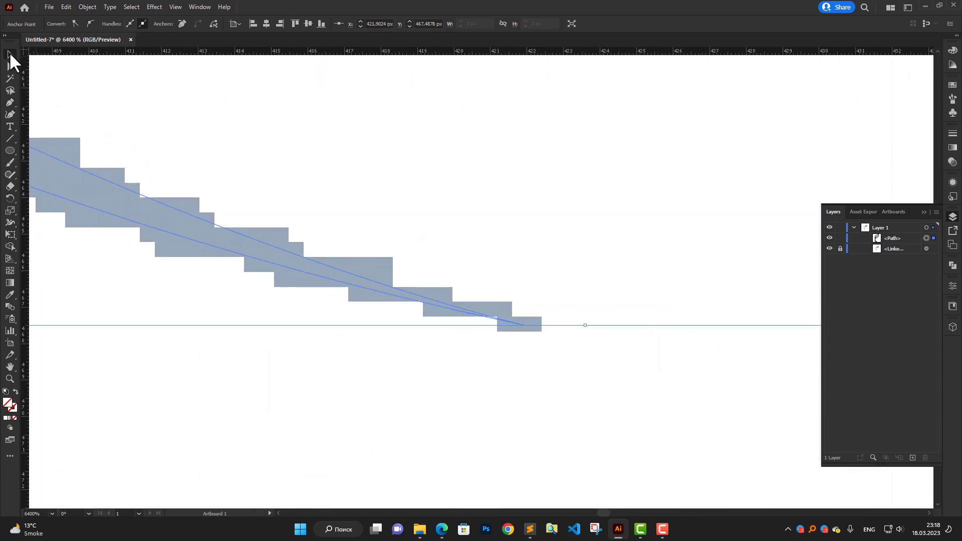
Step: Select the closed large-leaf and stem path and fill it with black
left_click(10, 54)
scroll(321, 208, "down", 9)
left_click_drag(286, 65, 404, 226)
left_click_drag(395, 92, 366, 234)
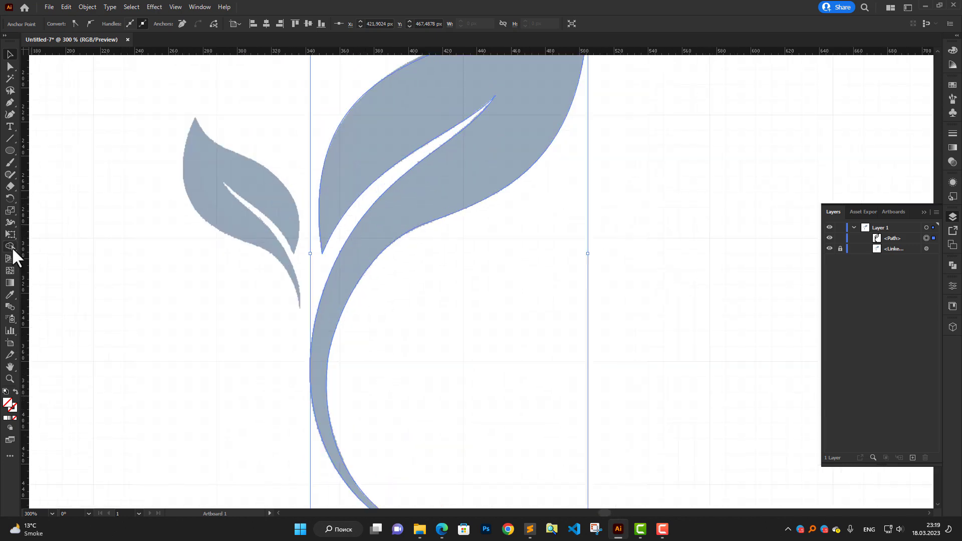
left_click(382, 218)
scroll(447, 235, "down", 2)
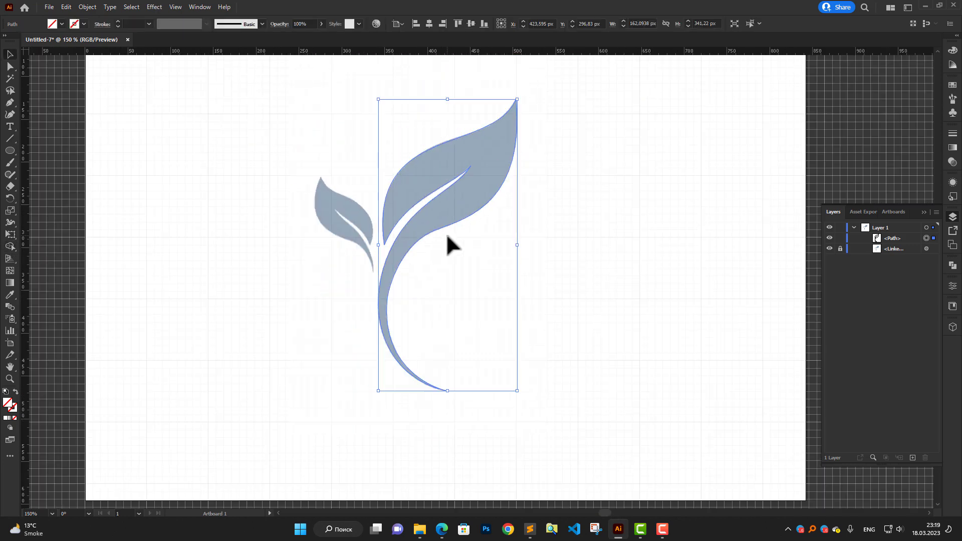
left_click(62, 24)
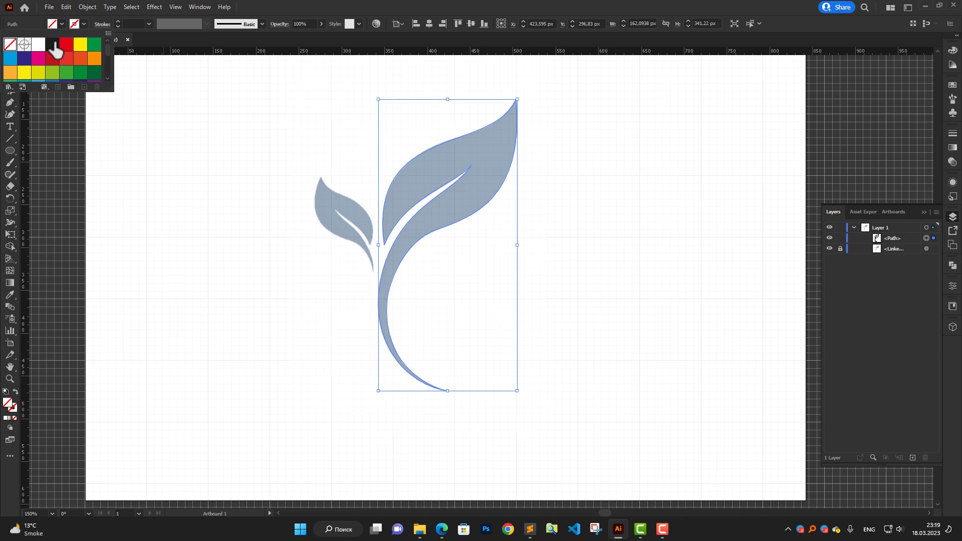
left_click(50, 44)
left_click(576, 206)
left_click(576, 206)
scroll(366, 241, "up", 2)
scroll(412, 230, "down", 1)
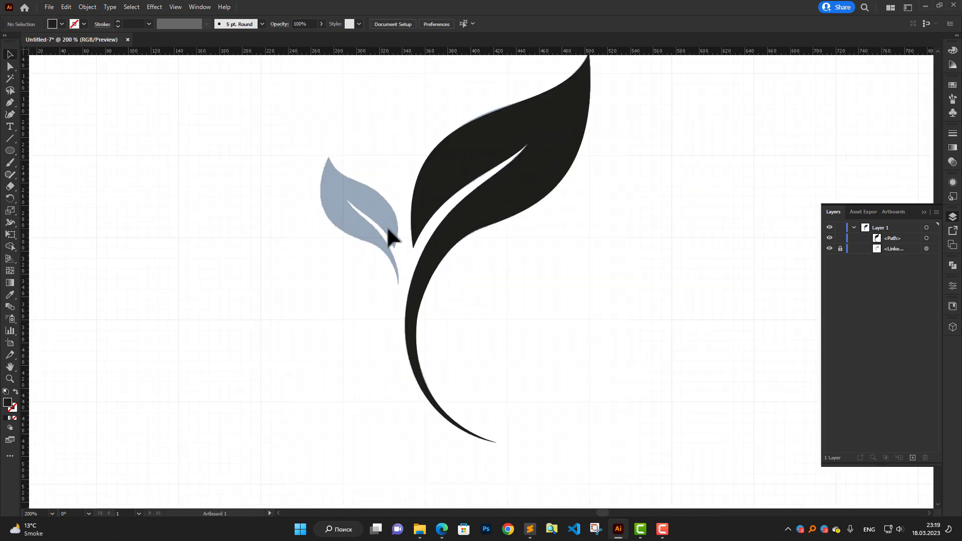
Step: Lock and hide the black large-leaf path, and activate the Pen tool to trace the small leaf
left_click_drag(519, 199, 695, 219)
key("ctrl+z")
scroll(357, 304, "up", 2)
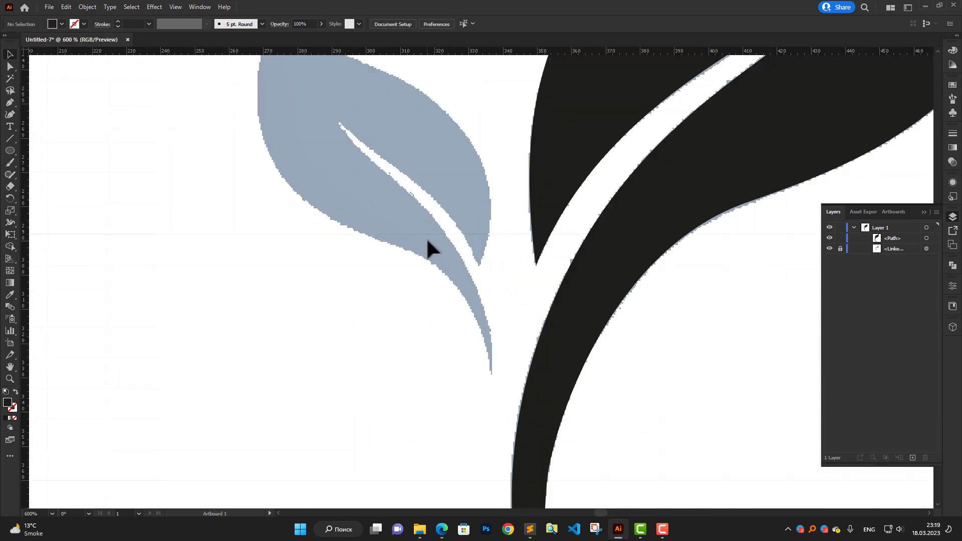
key("shift+b")
left_click(830, 238)
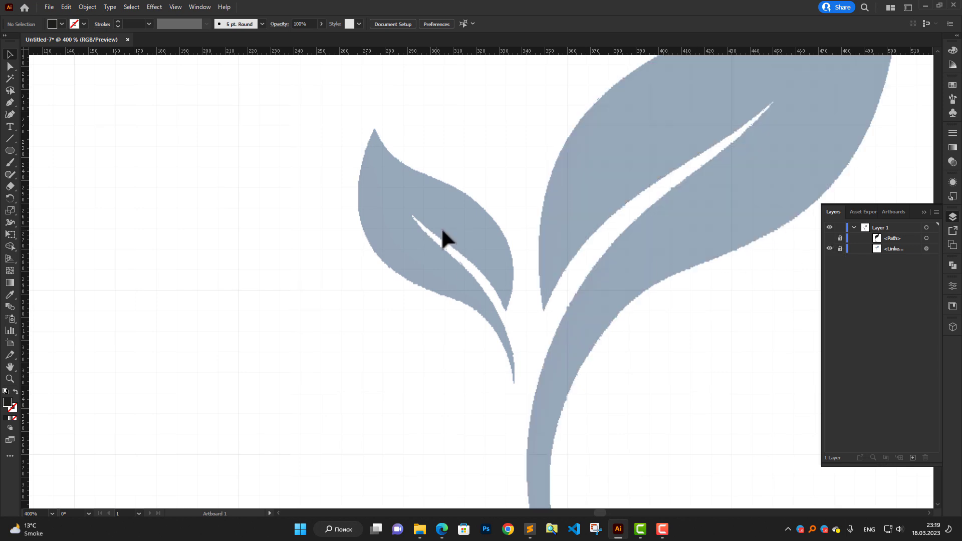
scroll(463, 229, "up", 1)
key("p")
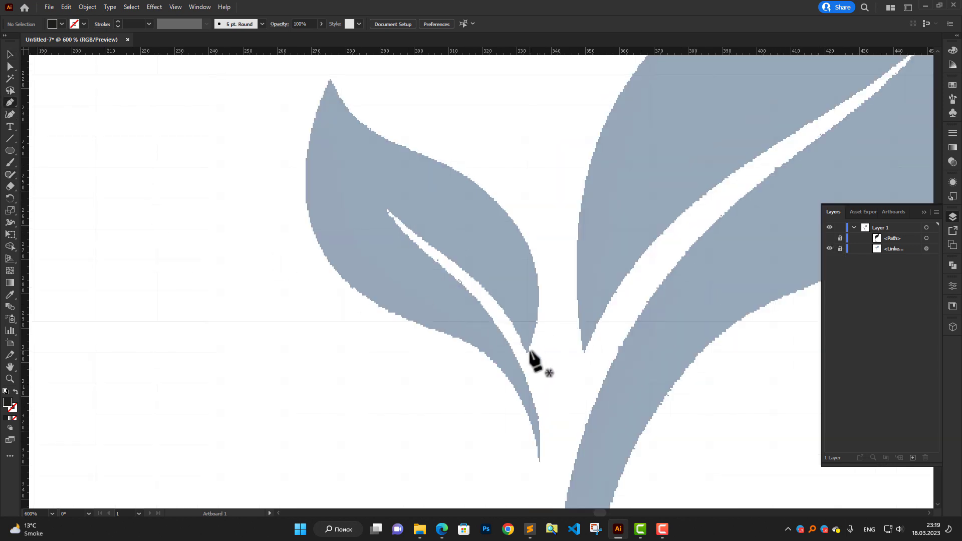
left_click(528, 353)
left_click_drag(443, 162, 300, 84)
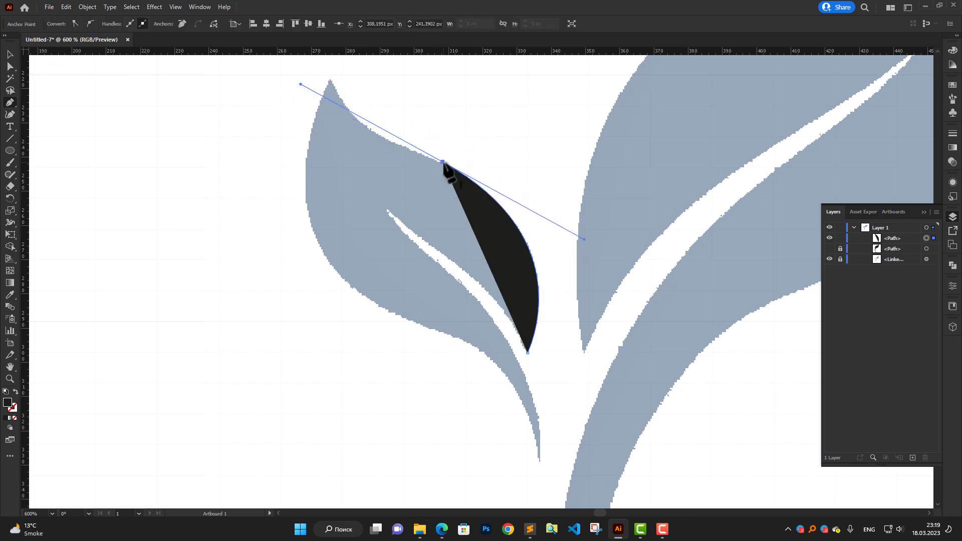
scroll(443, 161, "up", 5)
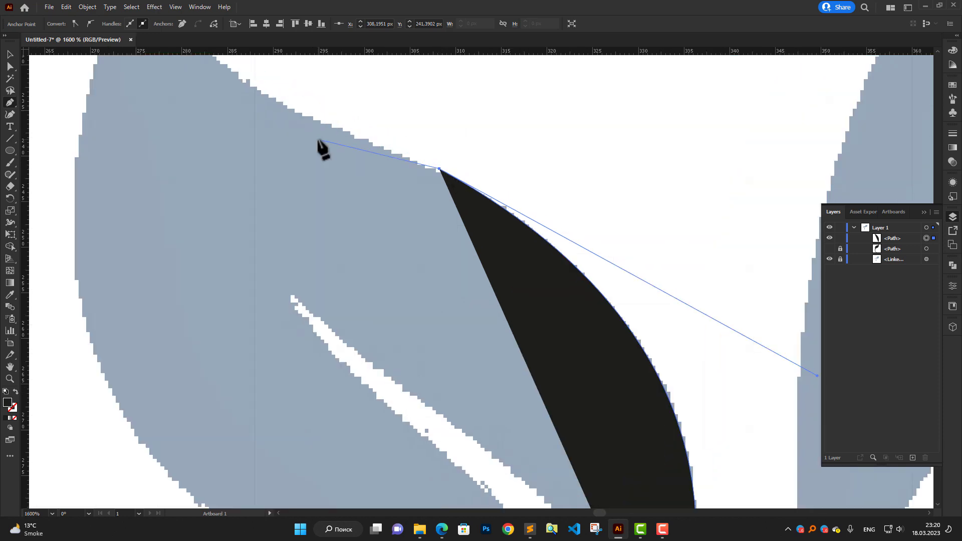
scroll(321, 148, "down", 4)
left_click_drag(259, 66, 192, 225)
scroll(298, 292, "down", 4)
scroll(410, 215, "up", 3)
key("Delete")
key("Delete")
Step: Set the fill to None and start a path at the small leaf's inner point, adding a curved anchor midway along its upper edge
left_click(61, 25)
left_click(9, 42)
scroll(541, 350, "up", 2)
left_click(528, 361)
left_click_drag(434, 120, 273, 103)
scroll(351, 100, "up", 2)
left_click_drag(599, 277, 594, 283)
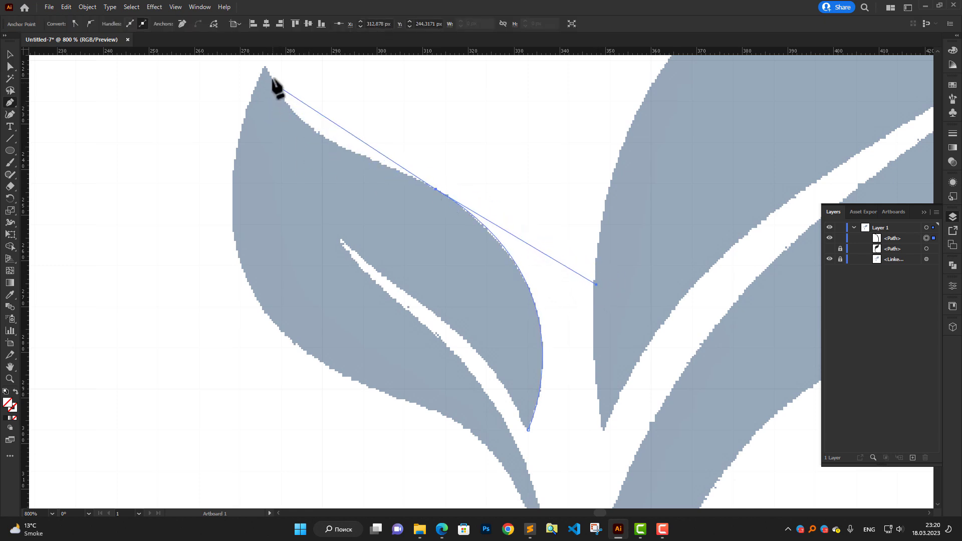
Step: Extend the path to the small leaf's tip and around its outer side to a curved anchor on the lower edge
scroll(250, 80, "up", 3)
left_click_drag(265, 66, 234, 96)
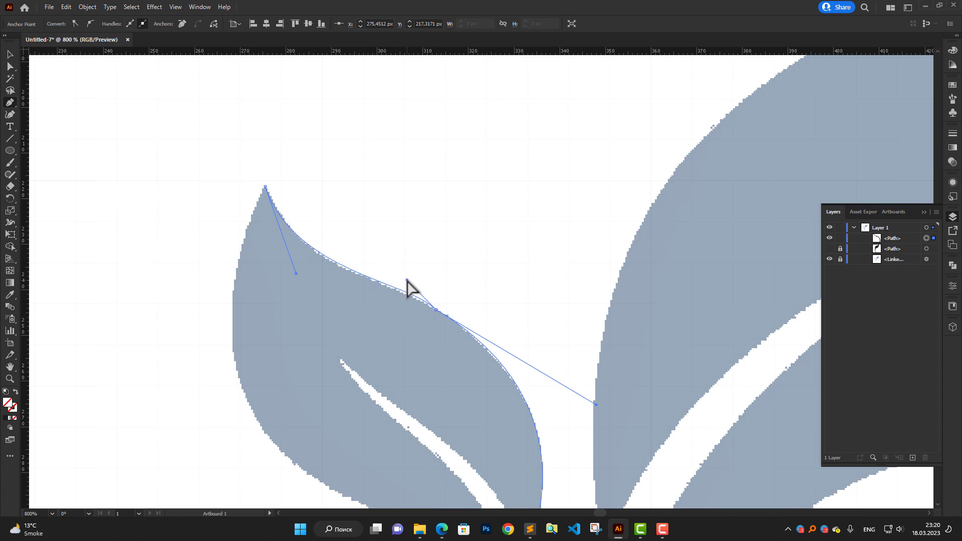
left_click_drag(260, 232, 307, 107)
left_click_drag(433, 424, 696, 466)
scroll(575, 446, "down", 2)
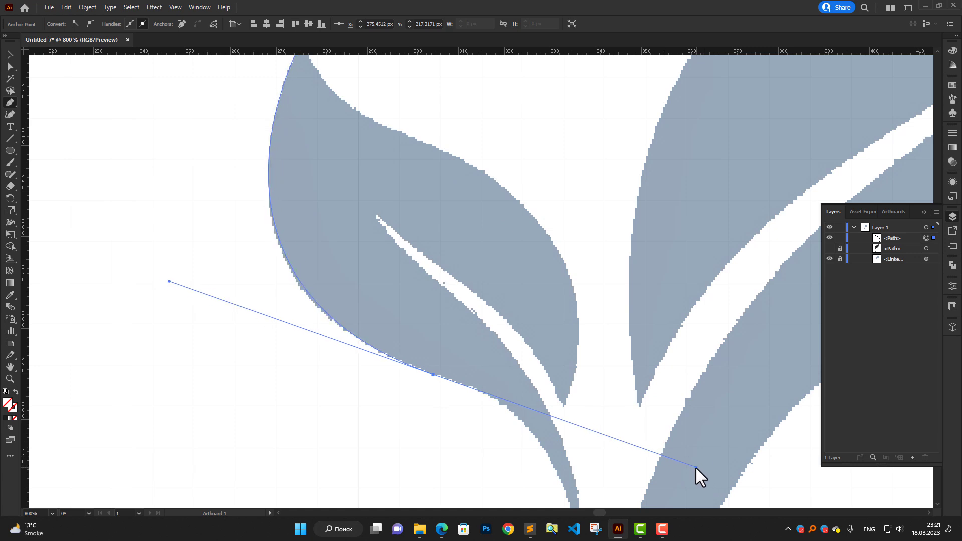
Step: Remove the outgoing handle of the lower-edge anchor and add a curved anchor at the small stem's pointed end
left_click_drag(513, 417, 443, 278)
left_click(366, 236)
left_click_drag(516, 419, 537, 481)
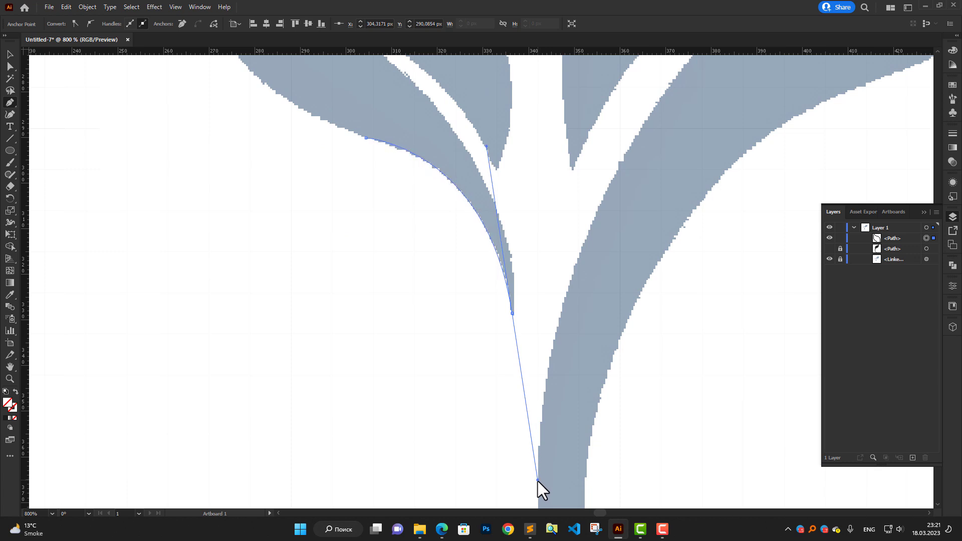
Step: Fine-tune the handles between the small leaf's lower edge and its stem, and align the end anchor with the stem's point
left_click_drag(366, 138, 451, 165)
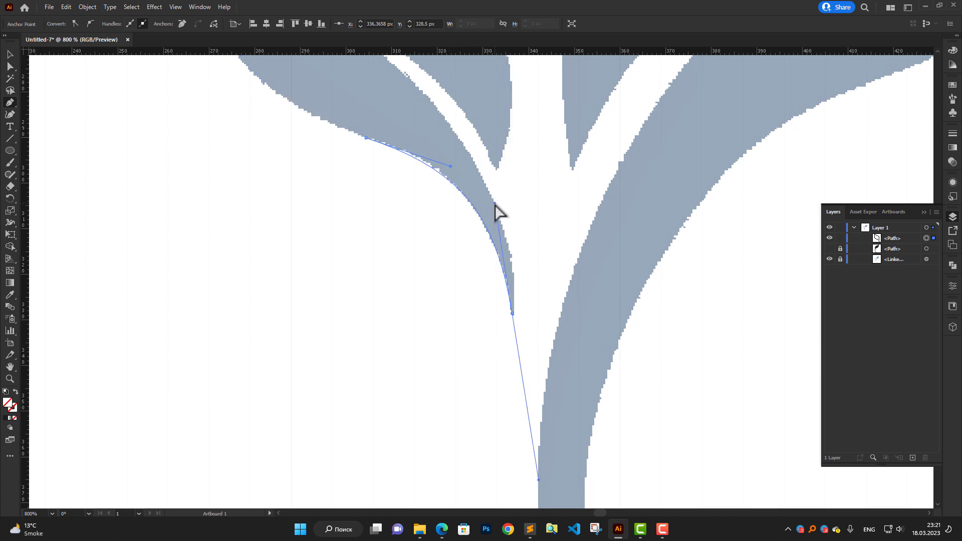
left_click_drag(498, 206, 499, 203)
left_click(451, 167, "ctrl")
left_click_drag(497, 244, 493, 232)
mouse_move(451, 168)
left_mouse_down()
mouse_move(450, 179)
mouse_move(461, 170)
left_mouse_up()
left_click(495, 149)
mouse_move(462, 169)
left_mouse_down()
mouse_move(446, 152)
mouse_move(454, 159)
left_mouse_up()
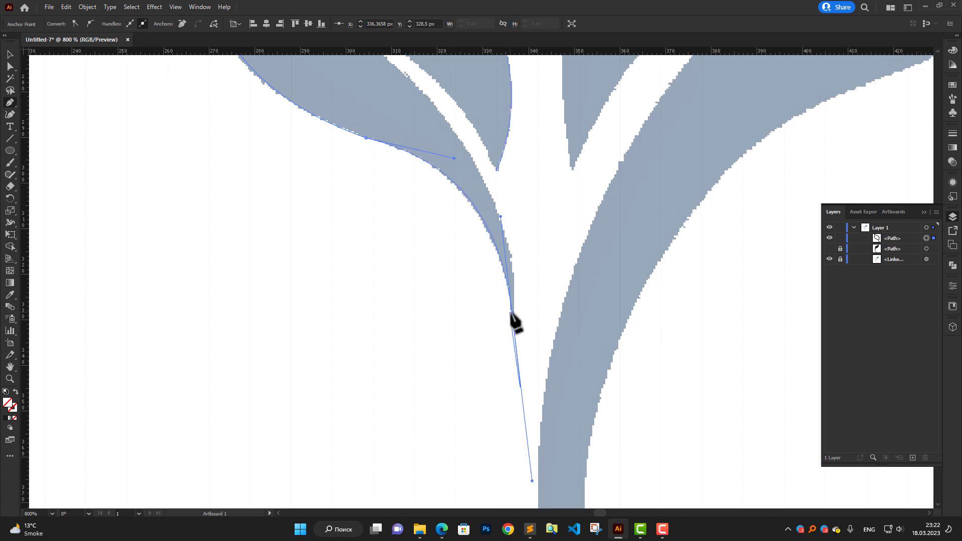
scroll(518, 328, "up", 6)
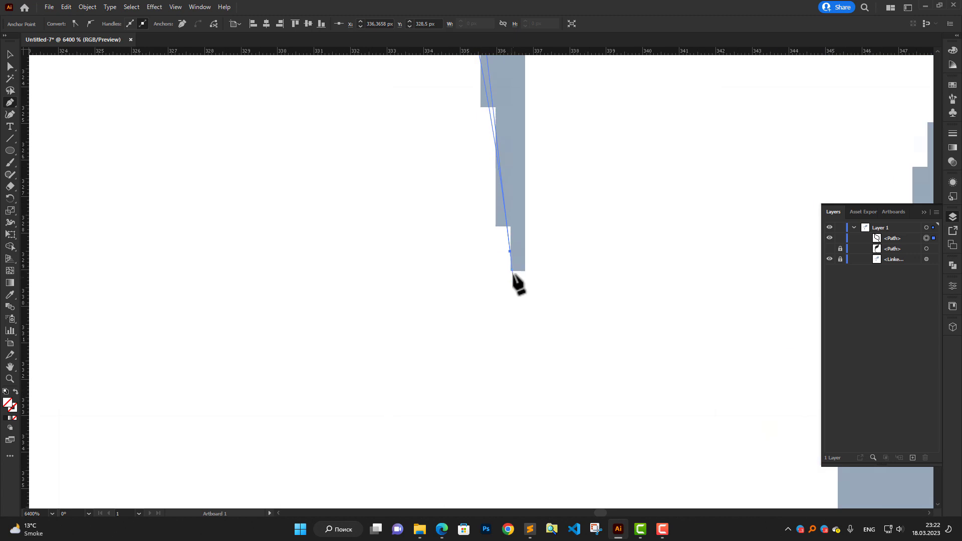
scroll(519, 268, "down", 6)
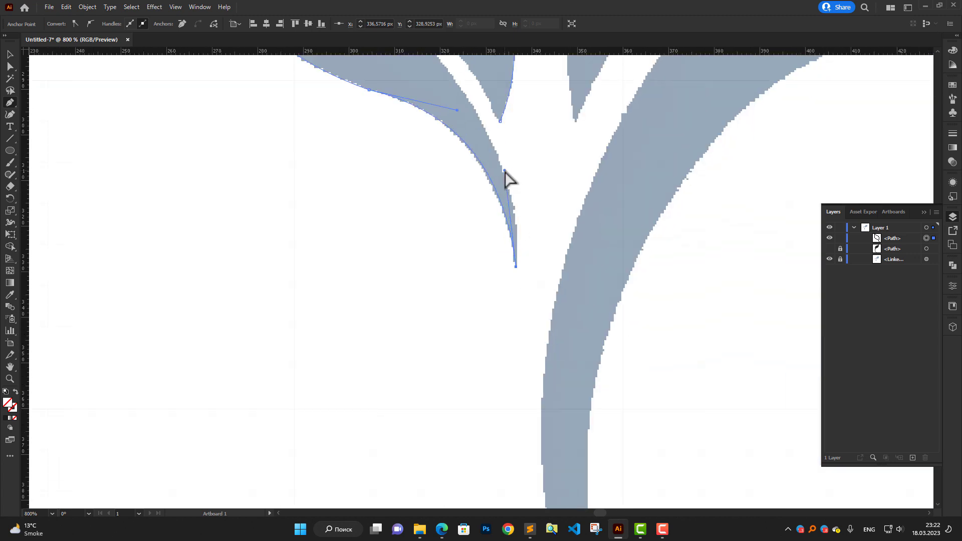
Step: Run the path from the small stem's point to a curved anchor at the small leaf's vein tip and bend the segment
scroll(516, 190, "down", 2)
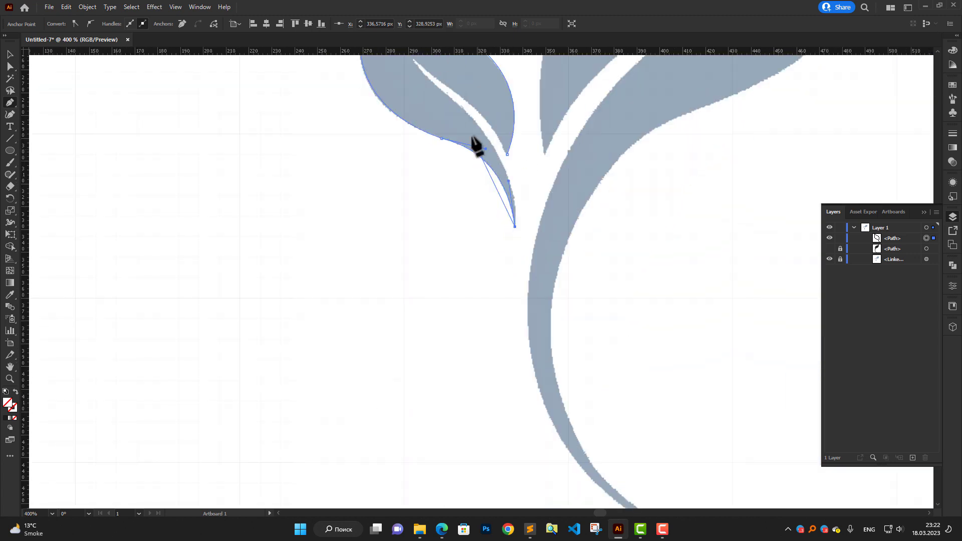
left_click_drag(432, 131, 378, 275)
scroll(377, 274, "up", 1)
left_click_drag(351, 169, 319, 114)
left_click_drag(380, 204, 445, 248)
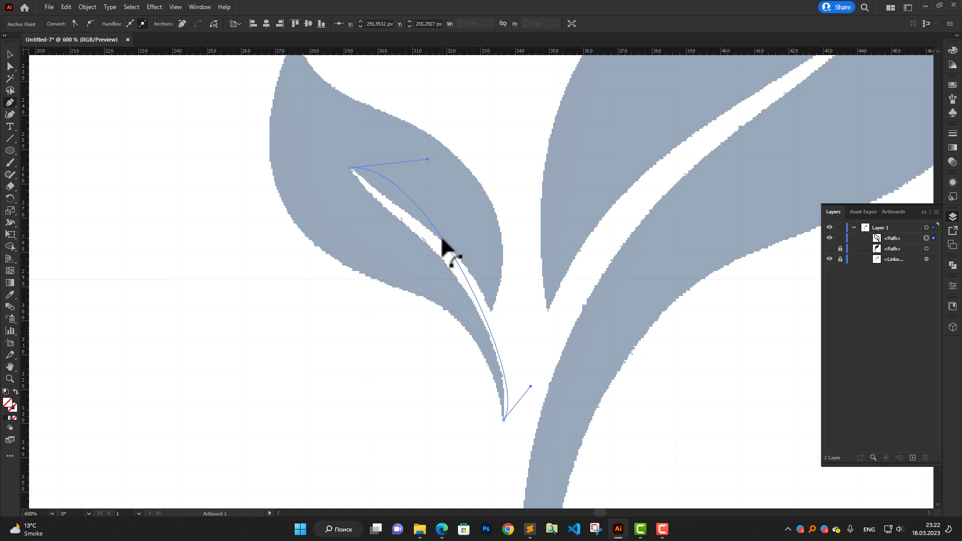
Step: Fit the small stem's inner curve by adjusting its handles and sliding the vein anchor along the slit's lower edge
left_click_drag(538, 413, 511, 297)
left_click_drag(451, 228, 420, 232)
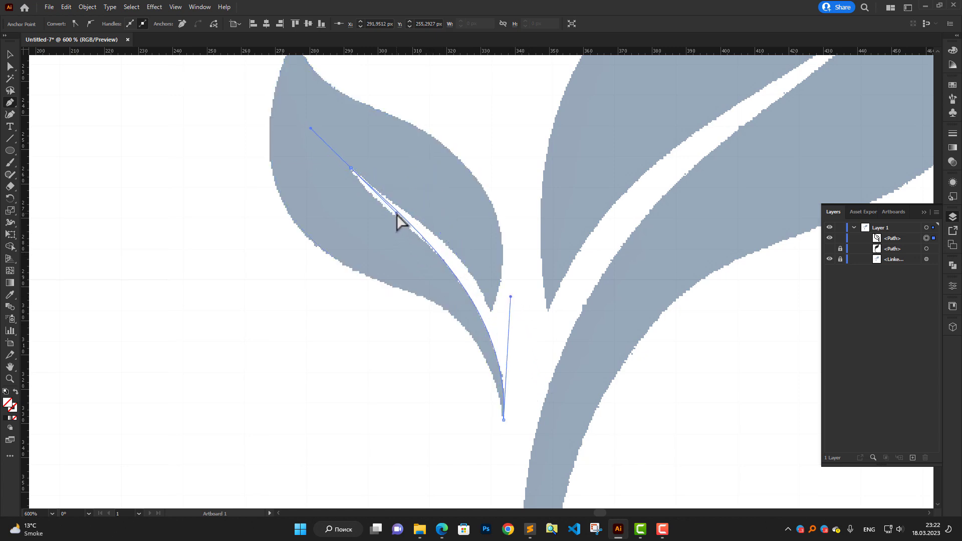
left_click_drag(351, 169, 375, 197)
left_click_drag(416, 240, 416, 238)
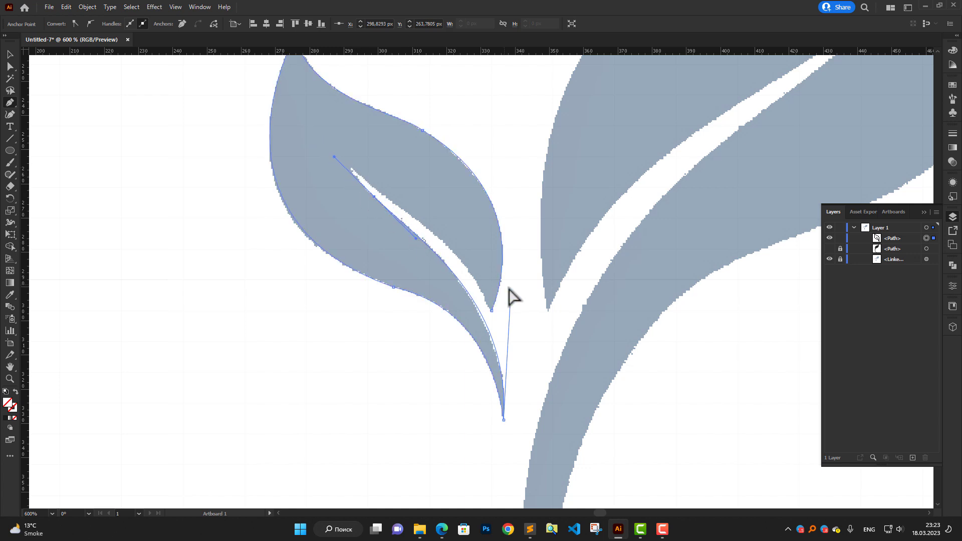
left_click_drag(510, 297, 508, 302)
scroll(380, 196, "left", 1)
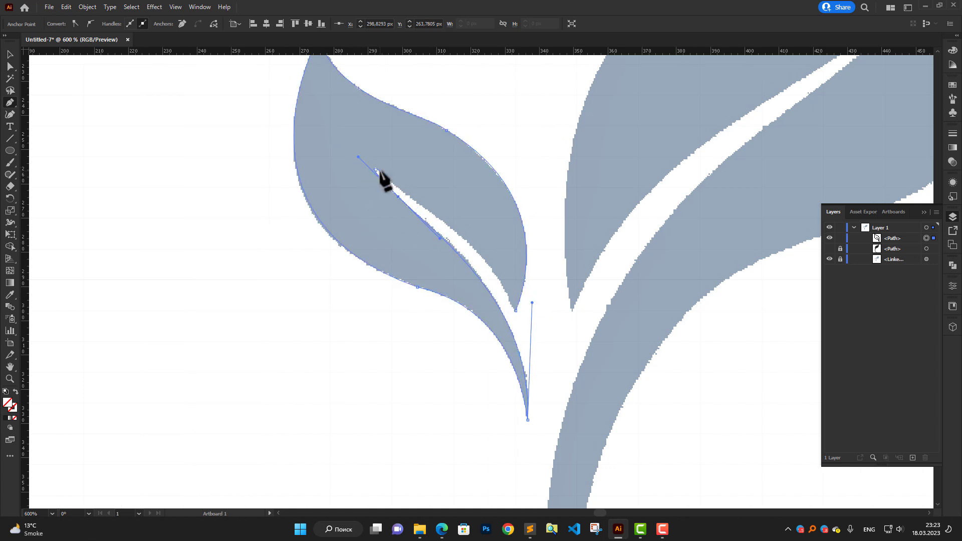
scroll(380, 170, "up", 2)
Step: Move the vein anchor onto the small leaf's vein tip and refit both handles of the stem's inner curve
left_click_drag(415, 226, 371, 169)
left_click_drag(451, 251, 506, 347)
left_click_drag(683, 438, 652, 362)
scroll(652, 364, "right", 1)
scroll(652, 364, "down", 3)
scroll(652, 365, "up", 1)
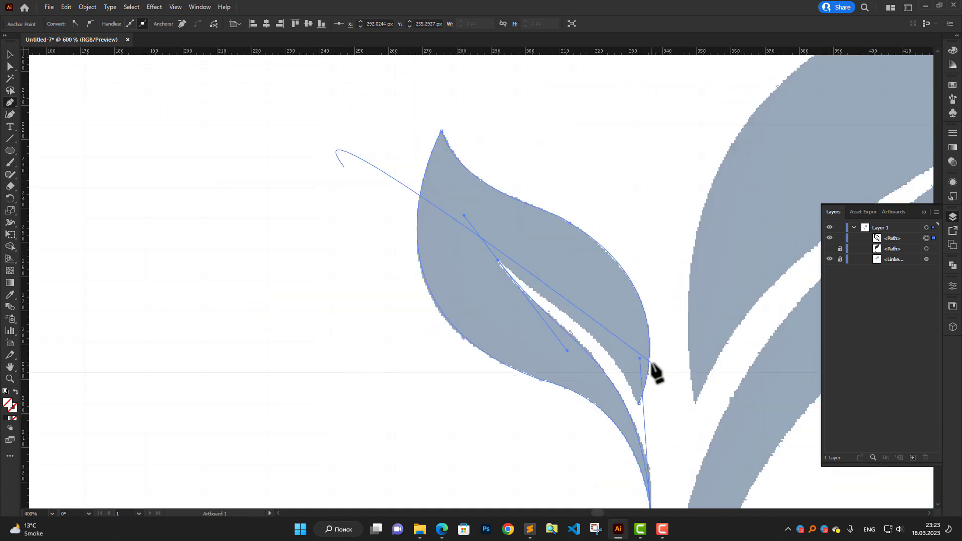
left_click_drag(649, 432, 453, 219)
scroll(445, 244, "up", 1)
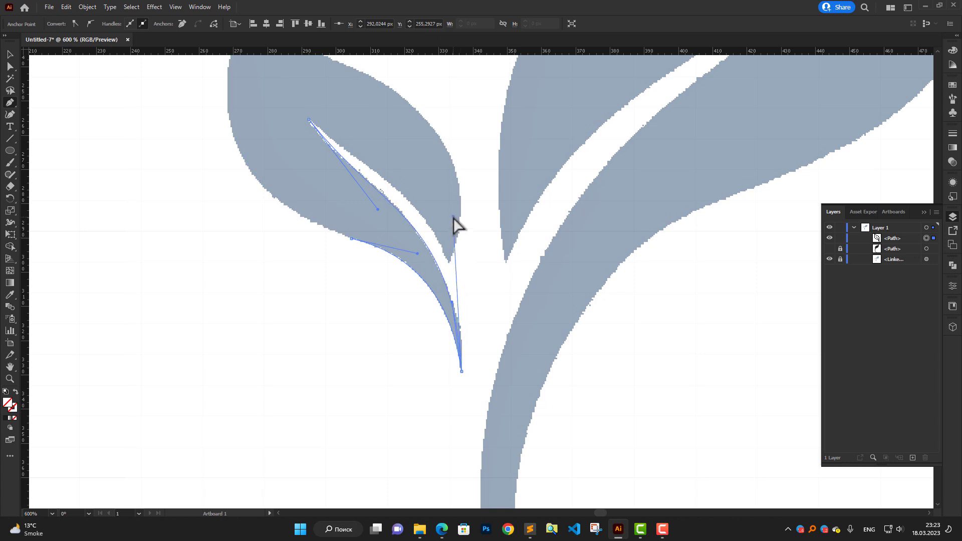
left_click_drag(378, 209, 385, 222)
scroll(310, 120, "up", 10)
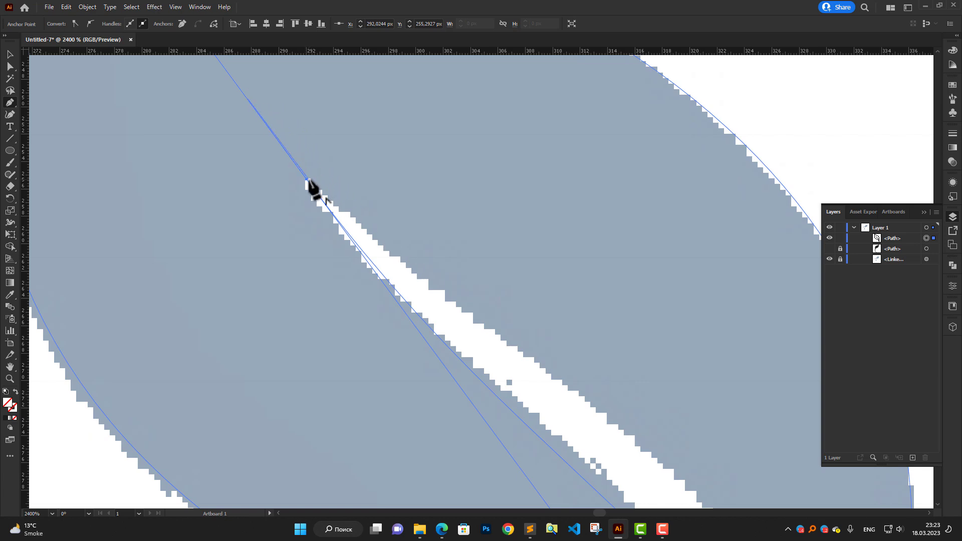
Step: Close the small leaf path with a curved segment from the vein tip to the upper lobe's pointed starting anchor
scroll(308, 185, "down", 6)
scroll(451, 333, "up", 3)
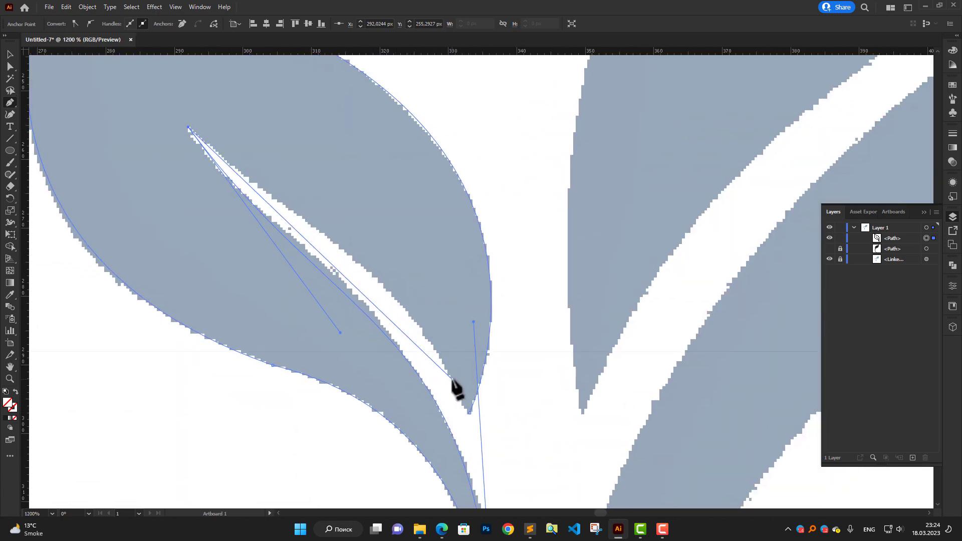
left_click(469, 412)
scroll(506, 466, "down", 3)
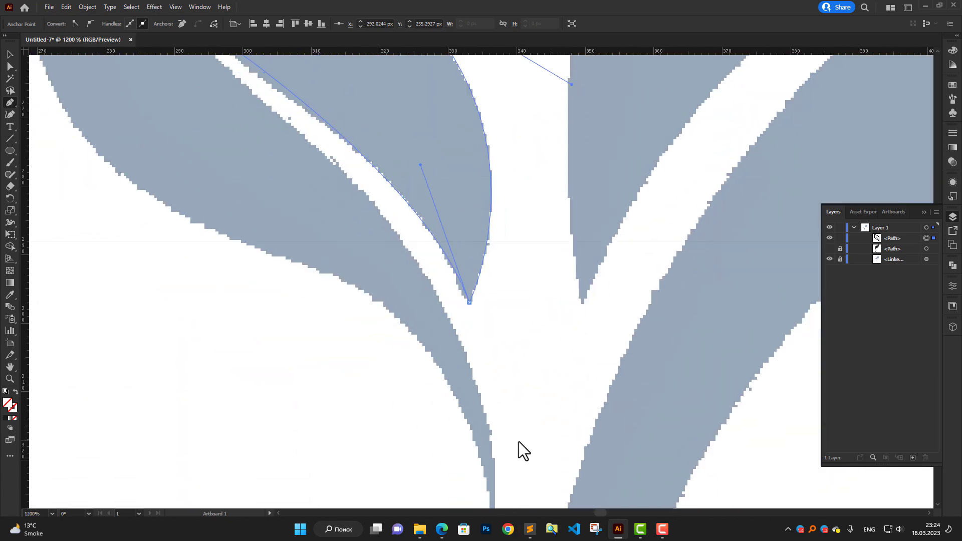
scroll(468, 290, "up", 3)
scroll(468, 289, "left", 2)
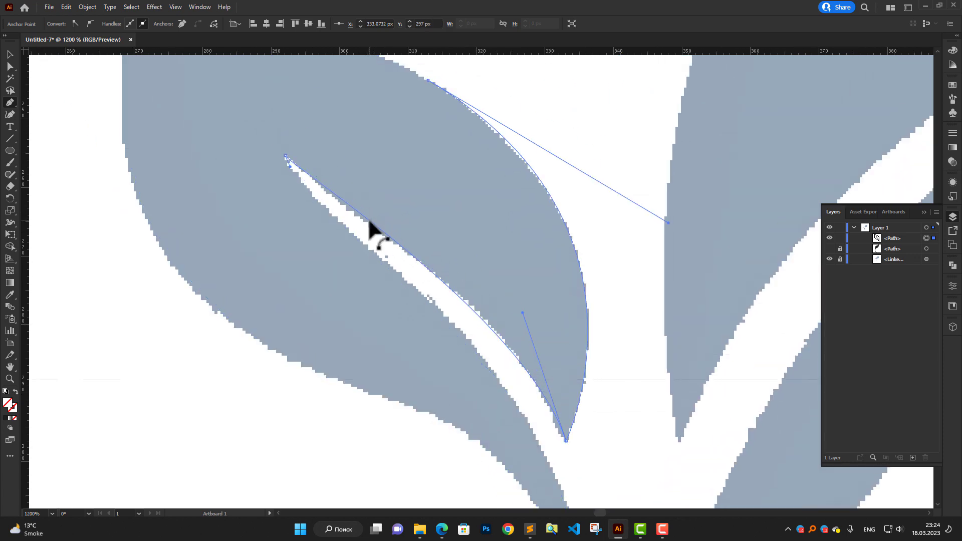
Step: Refine the vein tip anchor and the closing segment's handles so the path follows both edges of the small leaf's slit
left_click_drag(286, 157, 397, 261)
left_click_drag(524, 306, 491, 274)
left_click_drag(397, 261, 400, 261)
mouse_move(286, 156)
left_mouse_down()
mouse_move(438, 360)
mouse_move(428, 332)
mouse_move(332, 246)
mouse_move(354, 281)
left_mouse_up()
left_click_drag(573, 351, 435, 302)
scroll(584, 338, "down", 3)
scroll(584, 337, "up", 1)
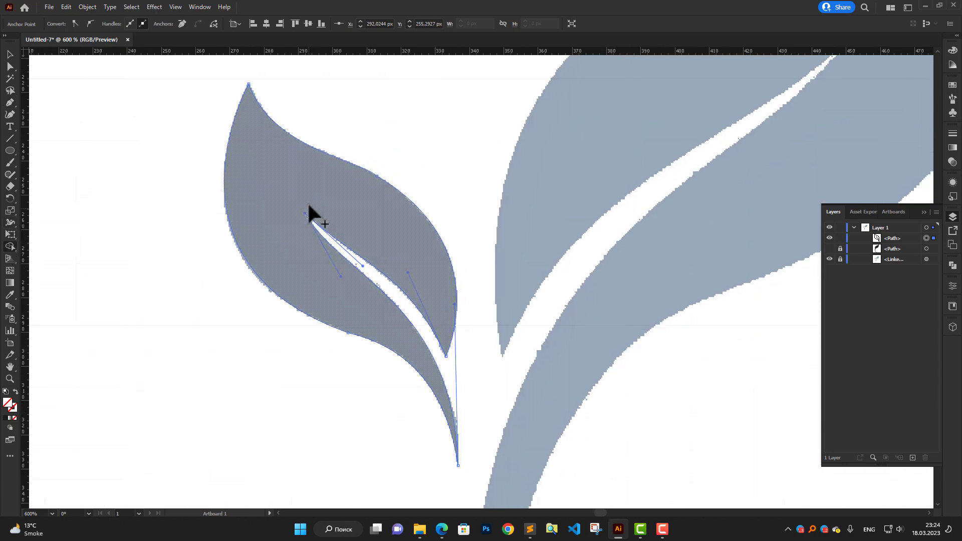
Step: Fill the closed small leaf shape with black and no stroke
left_click(299, 188)
left_click(59, 26)
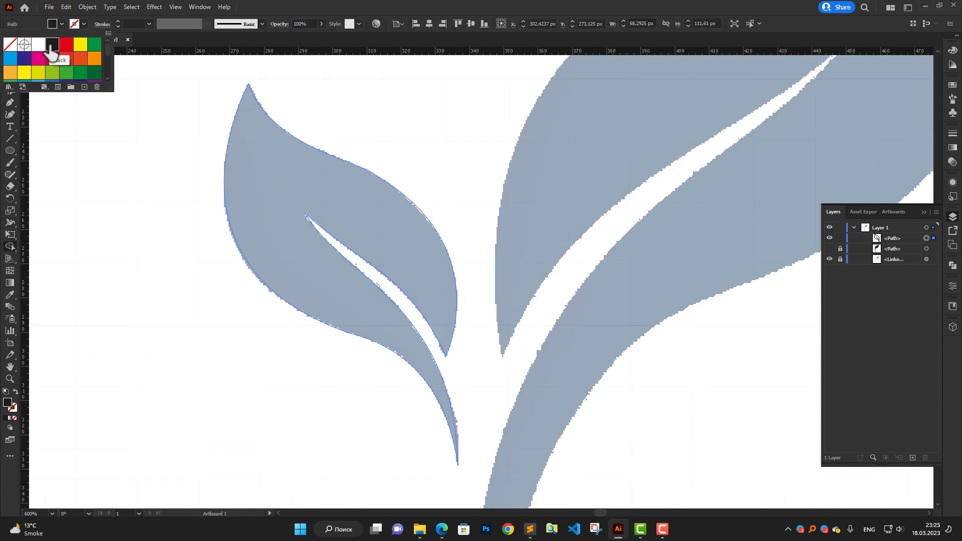
left_click(304, 5)
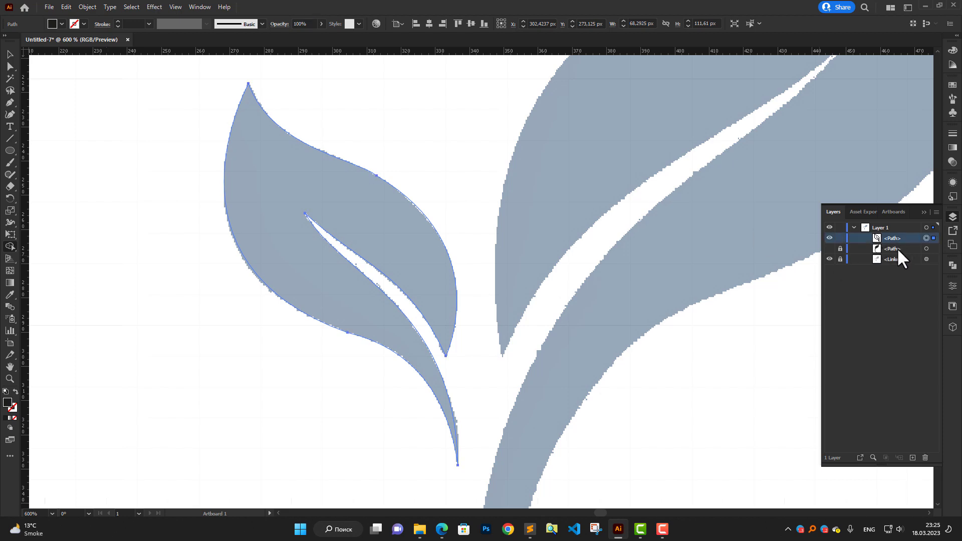
left_click(257, 217)
key("v")
Step: Show the hidden large leaf path and hide the linked reference image
left_click(841, 238)
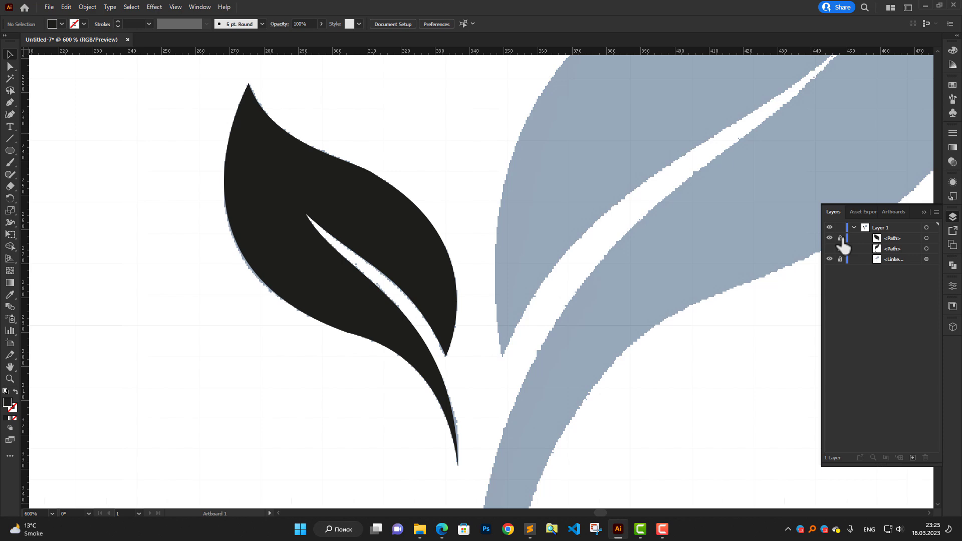
left_click(830, 249)
scroll(536, 256, "down", 4)
scroll(548, 270, "up", 2)
left_click(830, 259)
scroll(579, 254, "down", 4)
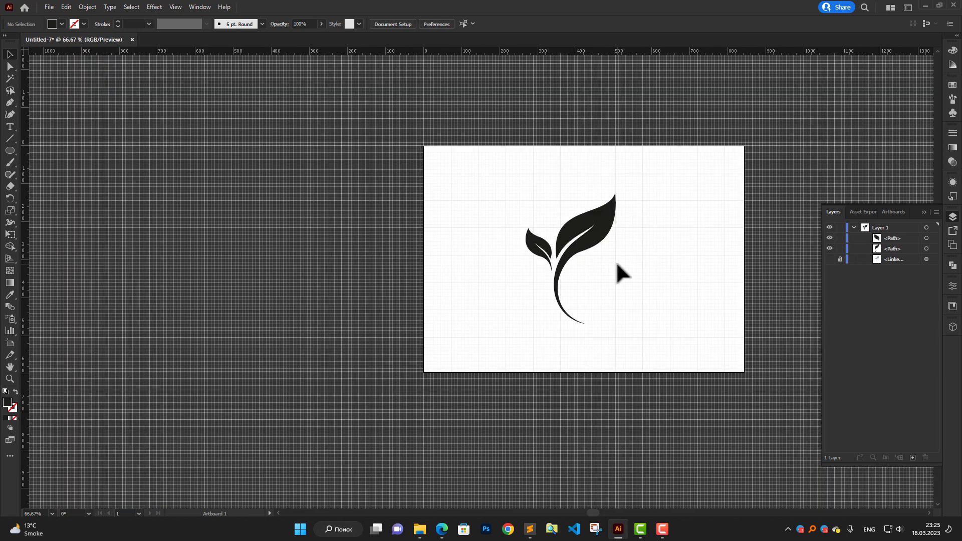
scroll(591, 258, "up", 3)
Step: Select both leaf shapes together and move them slightly toward the artboard's left side
left_click_drag(602, 245, 495, 263)
scroll(495, 264, "down", 1)
left_click_drag(173, 104, 580, 376)
left_click_drag(444, 240, 389, 246)
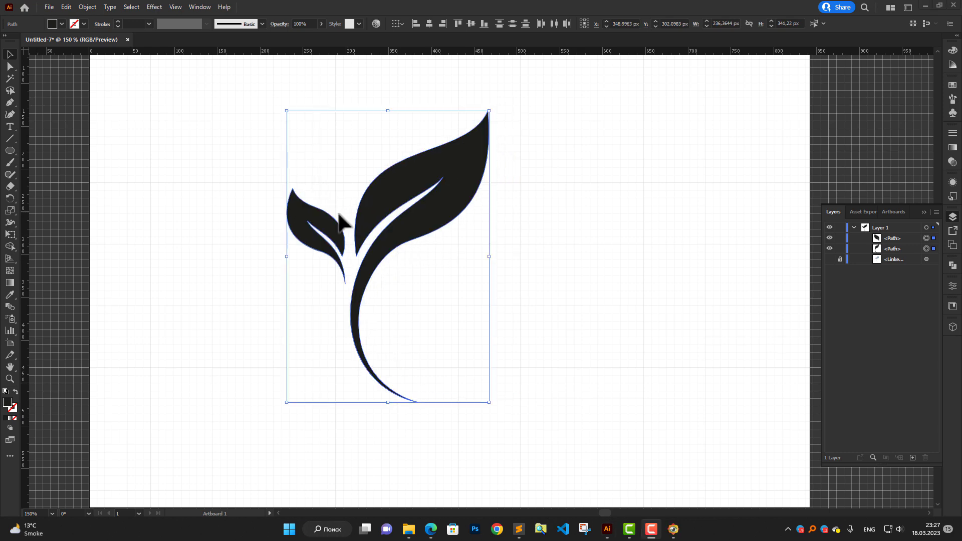
Step: Hide the document grid and deselect the leaves
left_click(175, 6)
left_click(288, 440)
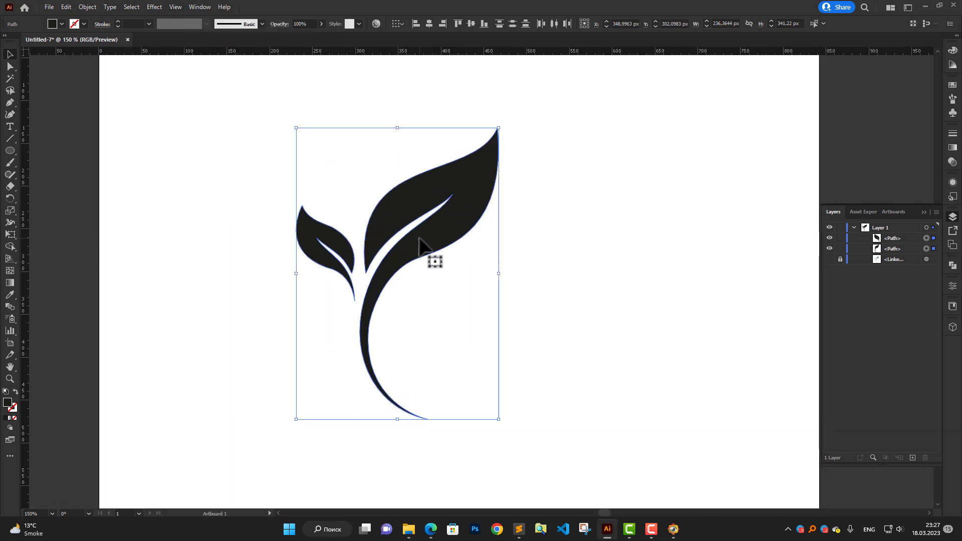
left_click(264, 159)
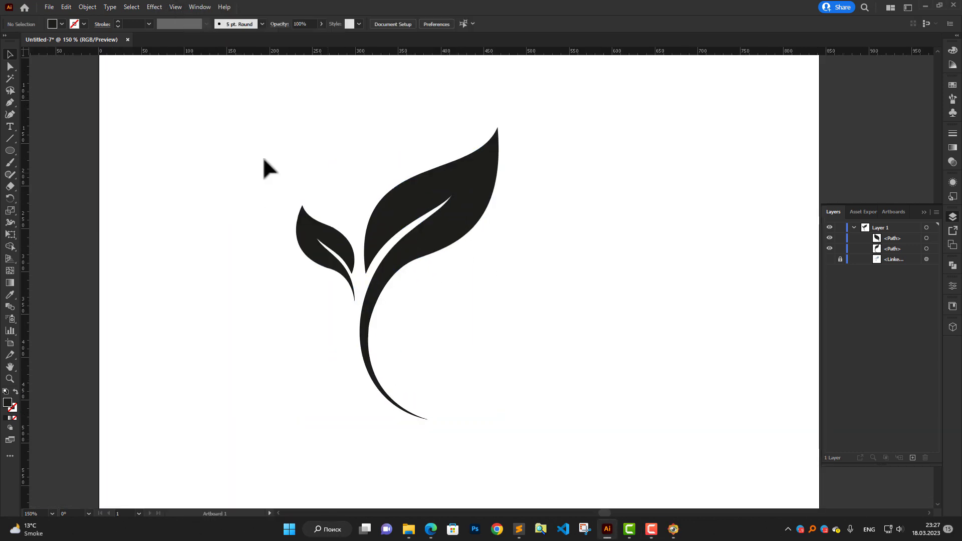
Step: Apply a linear white-to-black gradient fill to both leaves
left_click(953, 147)
left_click(838, 146)
left_click(848, 148)
left_click(849, 147)
left_click(835, 211)
left_click(531, 177)
Step: Select the large leaf and switch its gradient's white stop to the RGB colour mode
left_click(463, 158)
double_click(835, 222)
left_click(919, 234)
left_click(865, 246)
left_click(921, 234)
left_click(889, 249)
Step: Copy the dark green hex code 004700 from Green Life.txt in Sublime Text
left_click(519, 529)
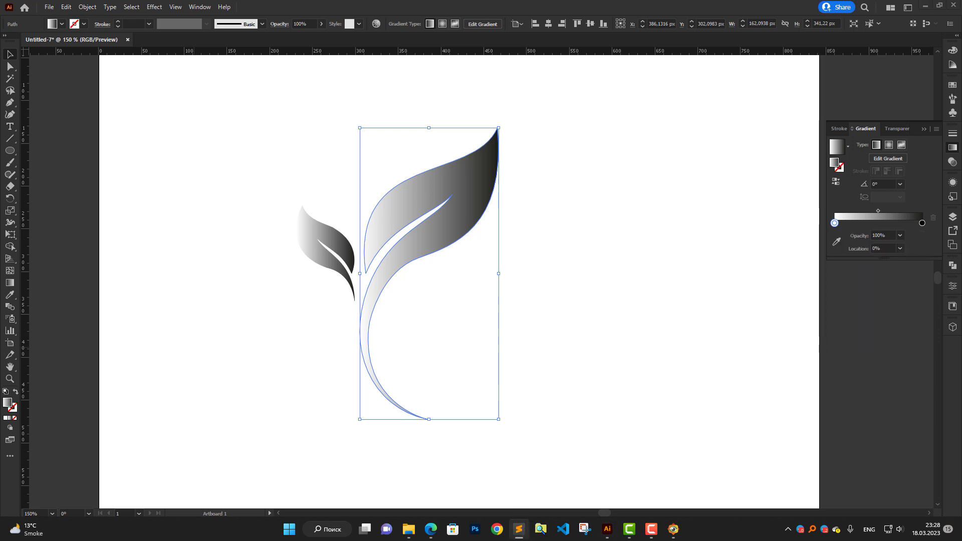
left_click(283, 249)
key("shift+End")
right_click(292, 249)
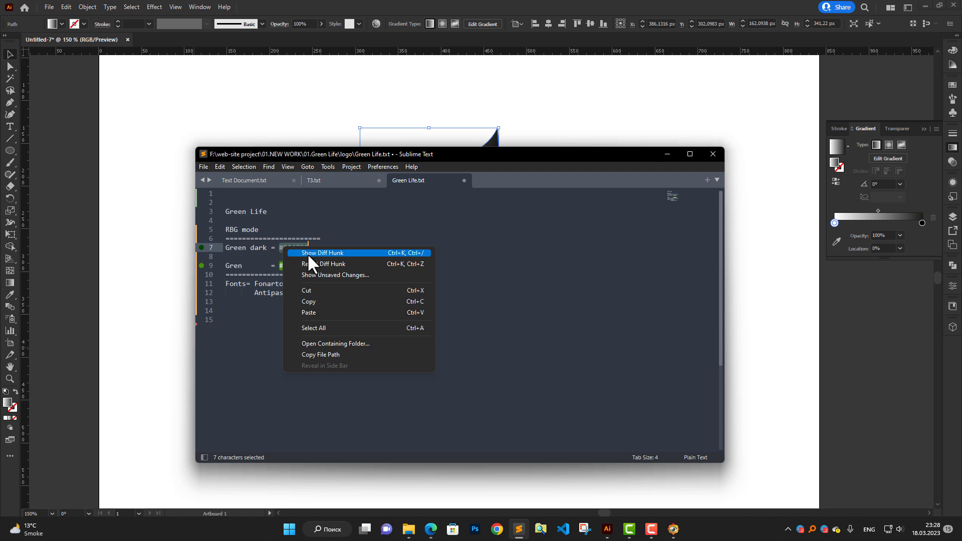
left_click(311, 302)
left_click_drag(284, 249, 309, 248)
right_click(293, 249)
left_click(311, 303)
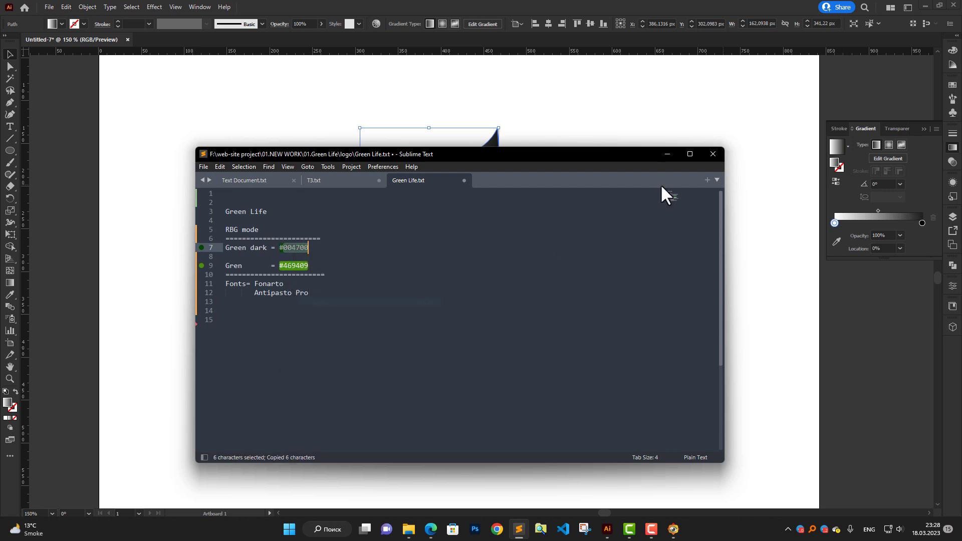
Step: Back in Illustrator, set the large leaf's black gradient stop to the RGB hex colour 004700
left_click(881, 215)
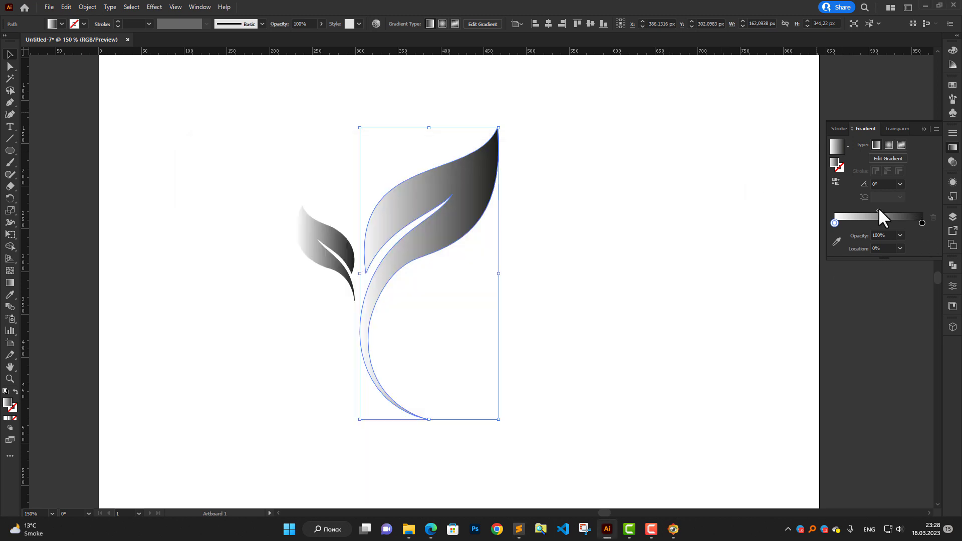
double_click(922, 221)
left_click(845, 240)
left_click(885, 248)
right_click(908, 304)
left_click(865, 354)
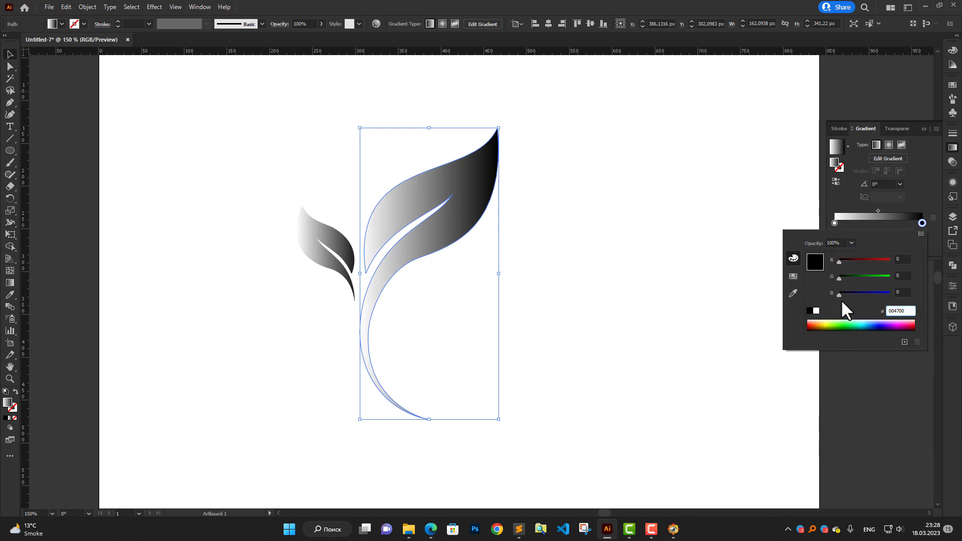
key("Return")
Step: Copy the hex code #469409 from the Sublime Text notes and apply it to the large leaf's white gradient stop in Illustrator
left_click(519, 529)
left_click_drag(279, 266, 309, 268)
key("alt+Tab")
double_click(835, 222)
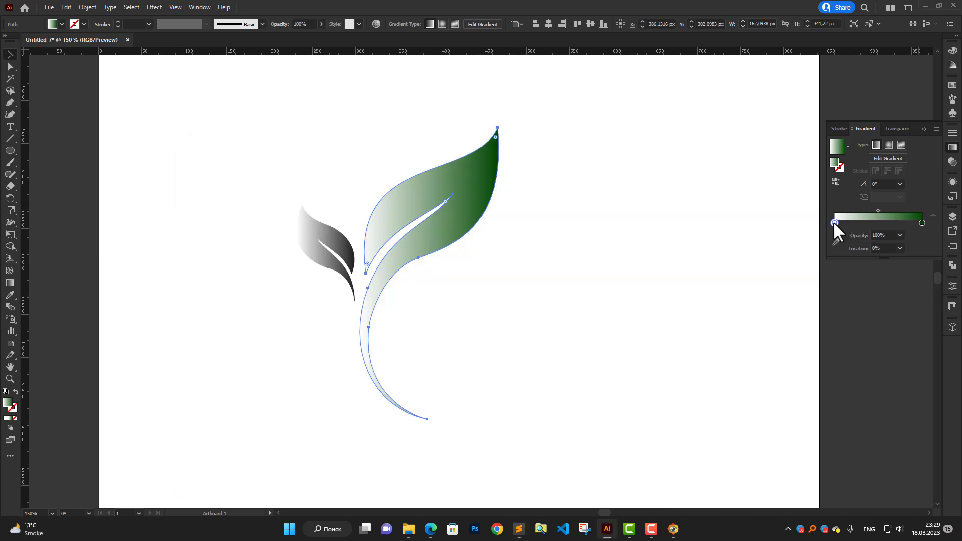
key("Return")
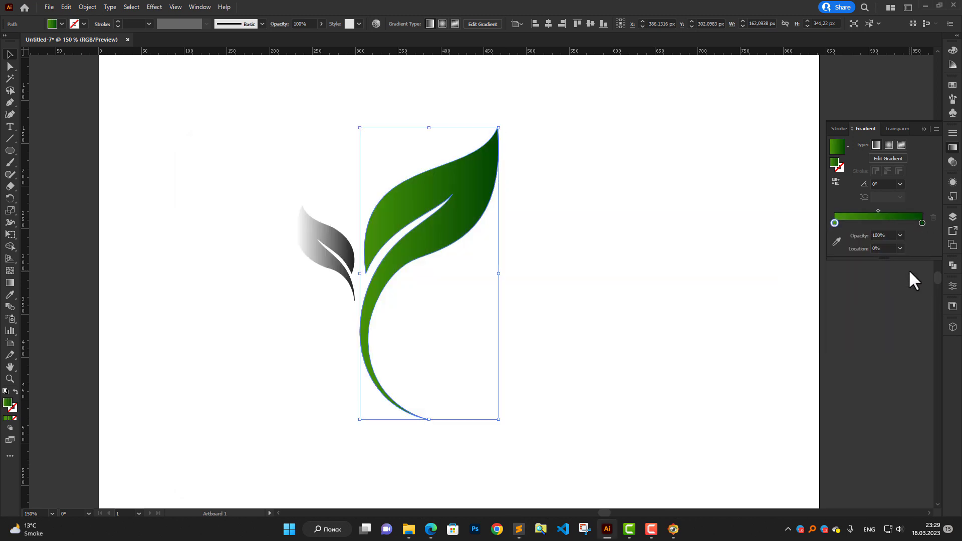
Step: Set the large leaf's gradient angle to 60° and move the lighter green stop to about 31%
left_click(899, 184)
left_click(912, 321)
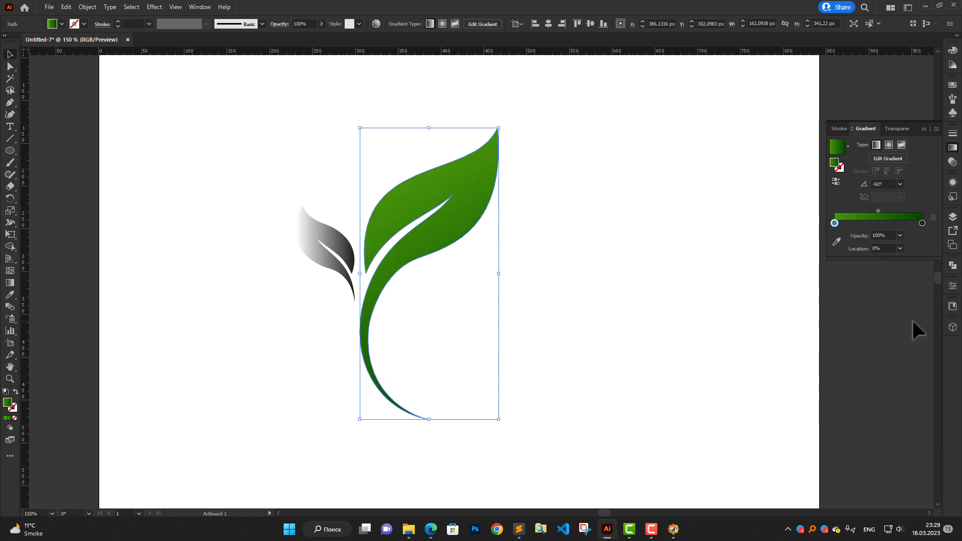
left_click(901, 184)
left_click(914, 238)
left_click_drag(835, 222, 861, 224)
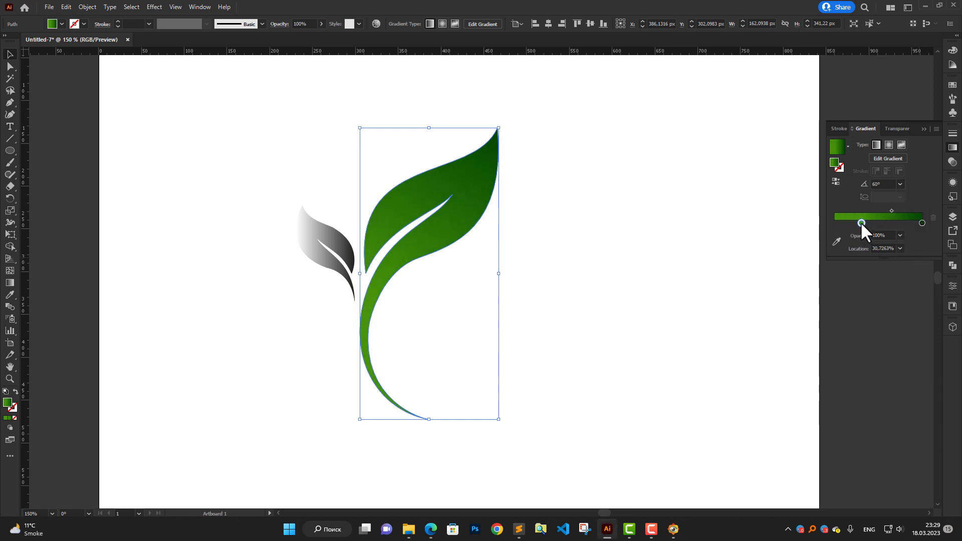
Step: Select the small leaf and copy the dark green hex code 004700 from Green Life.txt in Sublime Text
left_click(551, 181)
right_click(470, 188)
left_click(462, 181)
left_click(338, 249)
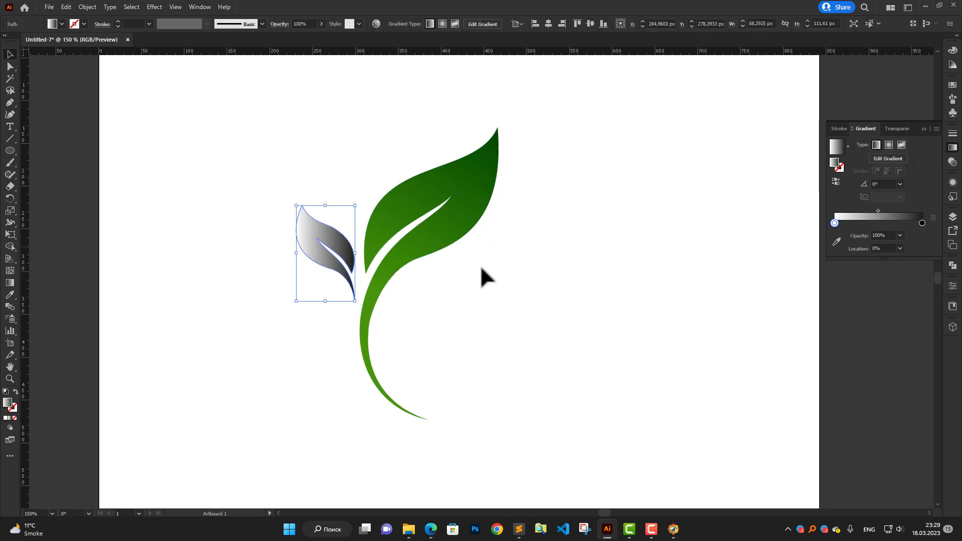
double_click(915, 224)
left_click_drag(914, 222, 921, 222)
double_click(921, 221)
left_click(519, 529)
left_click(287, 248)
double_click(295, 248)
key("ctrl+c")
Step: Back in Illustrator, set the small leaf's black gradient stop to RGB mode with the hex colour 004700
double_click(921, 222)
left_click(922, 234)
left_click(883, 248)
left_click(875, 290)
key("ctrl+v")
key("Return")
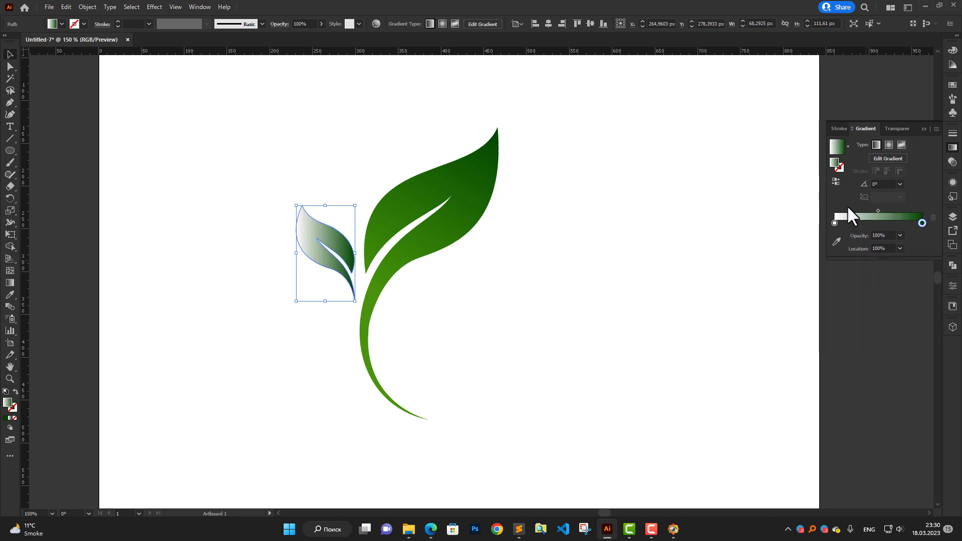
Step: Set the small leaf's white stop to RGB #469409, copied from the Sublime Text notes, and its gradient angle to 120°
double_click(835, 223)
left_click(921, 233)
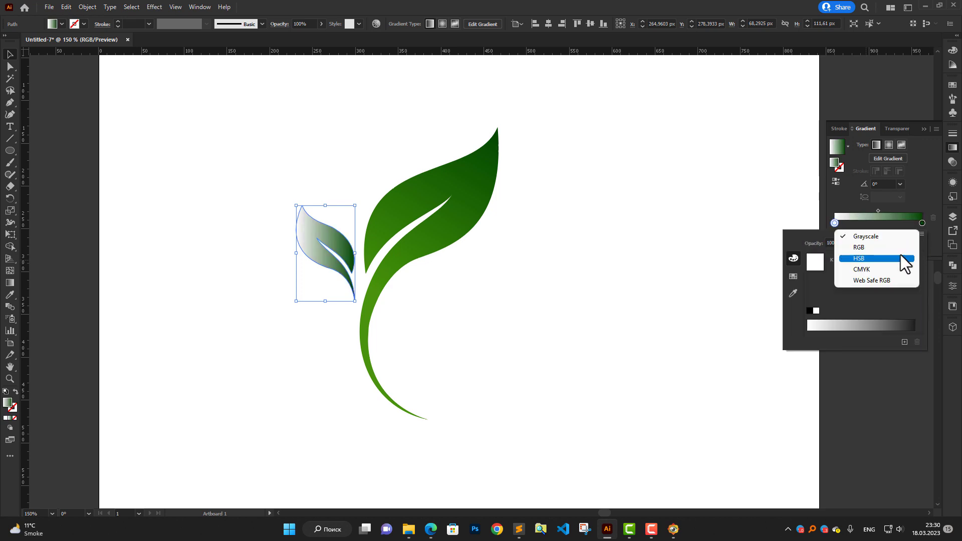
left_click(882, 247)
key("alt+Tab")
left_click(286, 266)
key("alt+Tab")
double_click(835, 223)
left_click(898, 309)
key("ctrl+v")
key("Return")
left_click(900, 184)
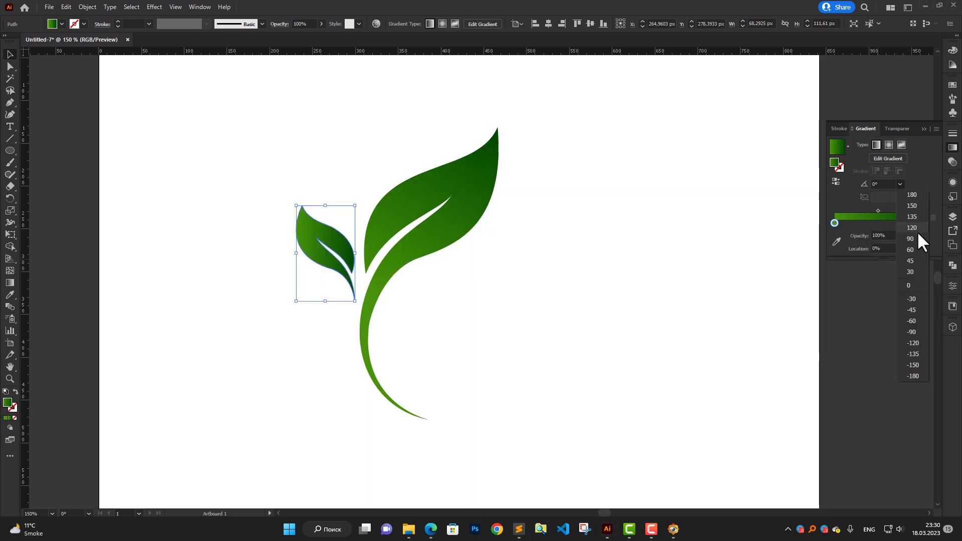
left_click(912, 228)
Step: Group the two leaves into one object and collapse the gradient settings
left_click(602, 261)
left_click_drag(212, 175, 558, 285)
key("ctrl+g")
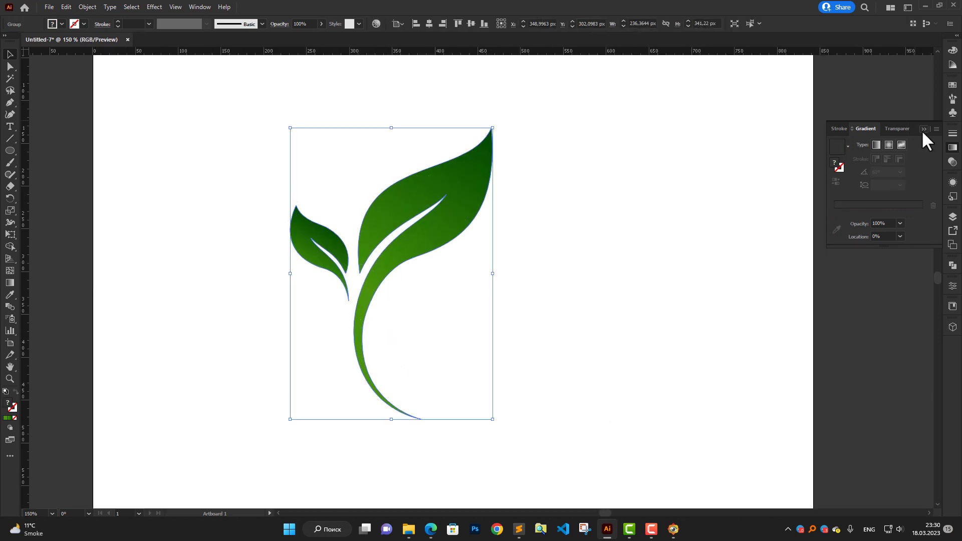
left_click(924, 129)
Step: Scale the leaf group down to a little over half its size and place it in the artboard's upper-left area
left_click(582, 185)
left_click_drag(468, 202, 360, 228)
left_click_drag(385, 154, 371, 217)
left_click_drag(324, 260, 337, 160)
left_click(386, 291)
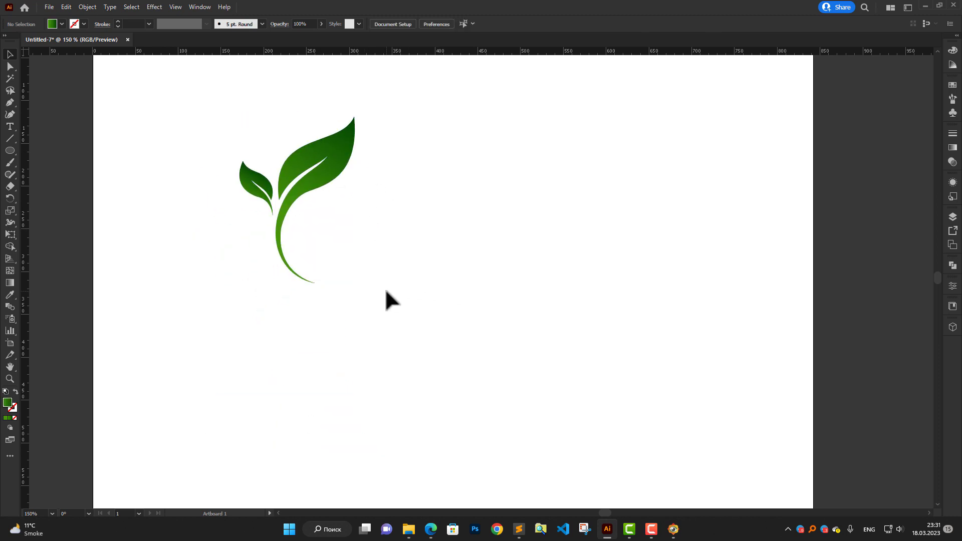
Step: Copy the name Green Life from the Sublime Text notes and insert it as point text beside the leaves in Illustrator
left_click(520, 529)
key("alt+Tab")
scroll(345, 241, "up", 1)
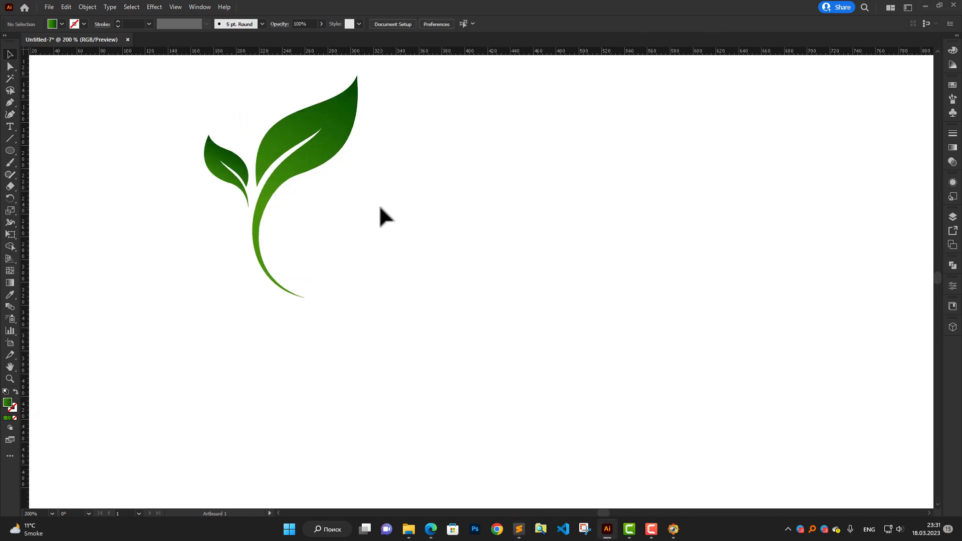
key("t")
left_click(389, 205)
key("ctrl+v")
Step: Set the Green Life text's font to Fonarto, using the font name copied from the Sublime Text notes
key("ctrl+a")
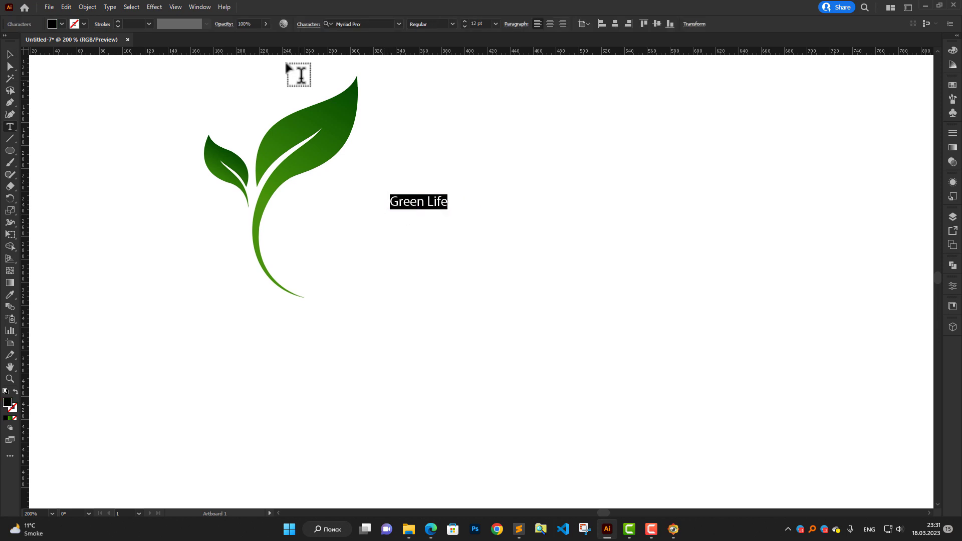
key("alt+Tab")
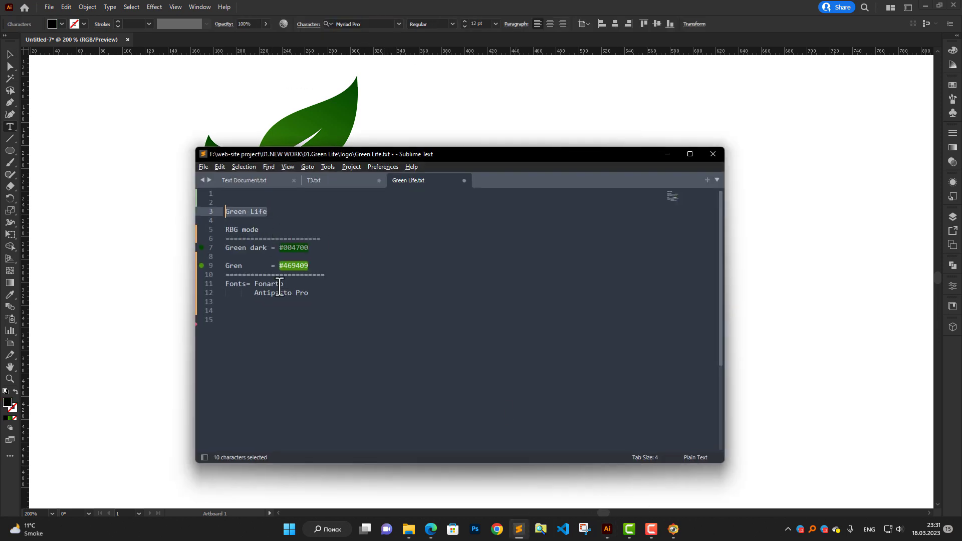
left_click_drag(283, 283, 255, 284)
left_click(667, 154)
left_click(353, 23)
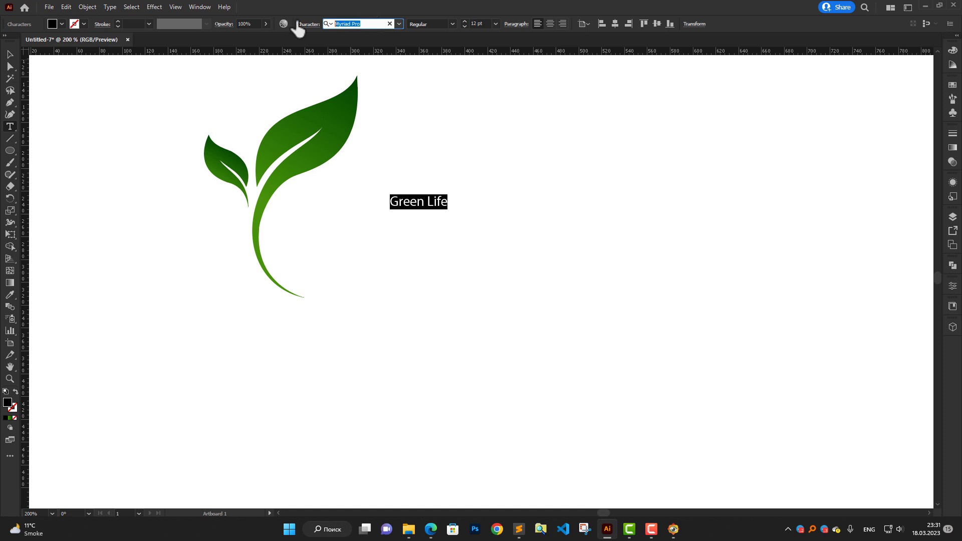
key("ctrl+v")
left_click(401, 75)
Step: Enlarge the Green Life text to about 119.49 pt and place it with the G against the big leaf's stem
left_click(465, 23)
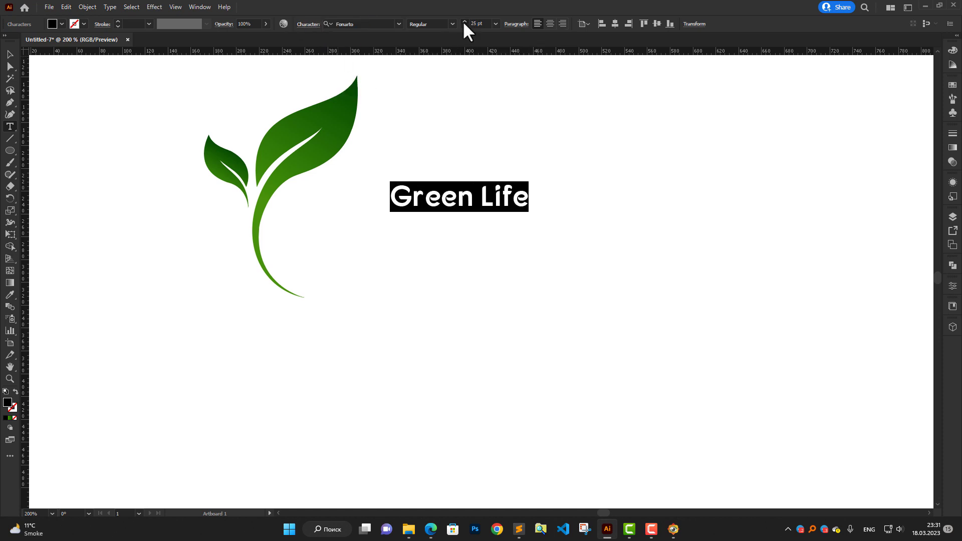
left_click(10, 54)
left_click_drag(448, 190, 344, 269)
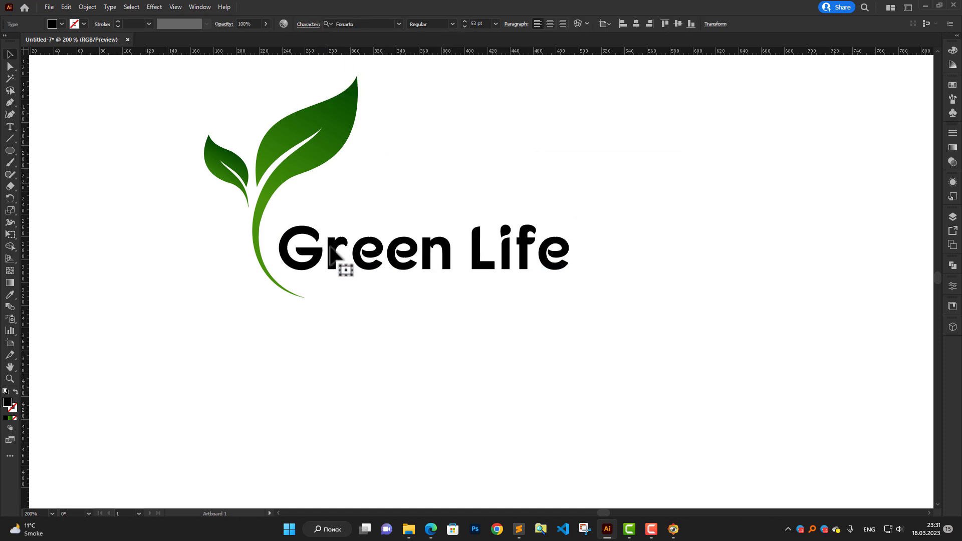
key("ctrl+minus")
left_click_drag(516, 215, 791, 147)
left_click_drag(376, 249, 346, 253)
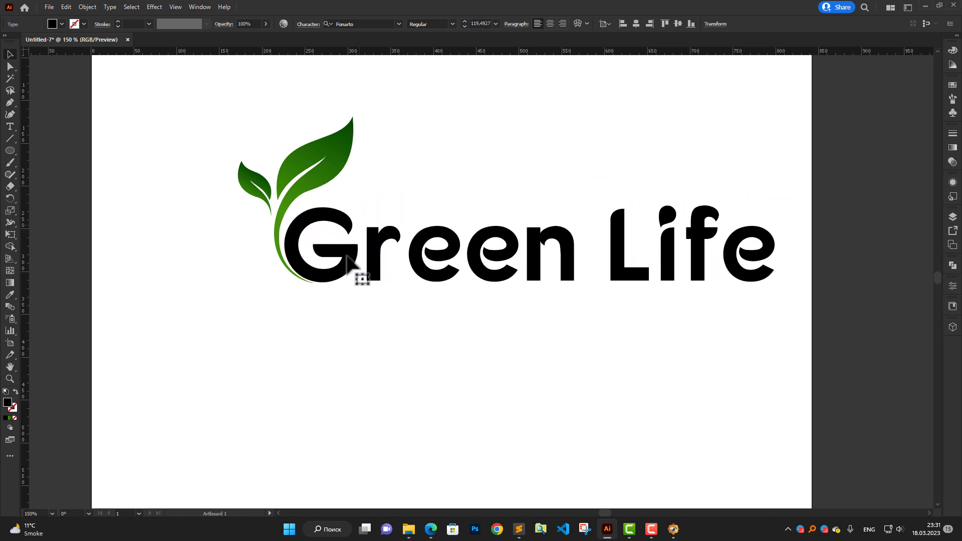
Step: Scale down the leaf group and fit it so its curved stem wraps closely around the G
left_click(346, 126)
key("ctrl+plus")
left_click_drag(382, 78, 366, 101)
left_click_drag(343, 163, 312, 228)
left_click_drag(333, 190, 343, 182)
mouse_move(326, 203)
left_mouse_down()
mouse_move(355, 162)
mouse_move(332, 191)
left_mouse_up()
left_click_drag(182, 161, 175, 153)
left_click_drag(358, 410, 361, 415)
left_click_drag(310, 246, 308, 250)
left_click(322, 197)
left_click_drag(177, 151, 178, 149)
Step: Select the leaves together with the text and shift the whole logo toward the artboard's center
left_click_drag(320, 199, 728, 342)
left_click(464, 248)
scroll(465, 248, "down", 1)
scroll(465, 247, "down", 2)
left_click_drag(644, 285, 599, 285)
scroll(600, 285, "up", 1)
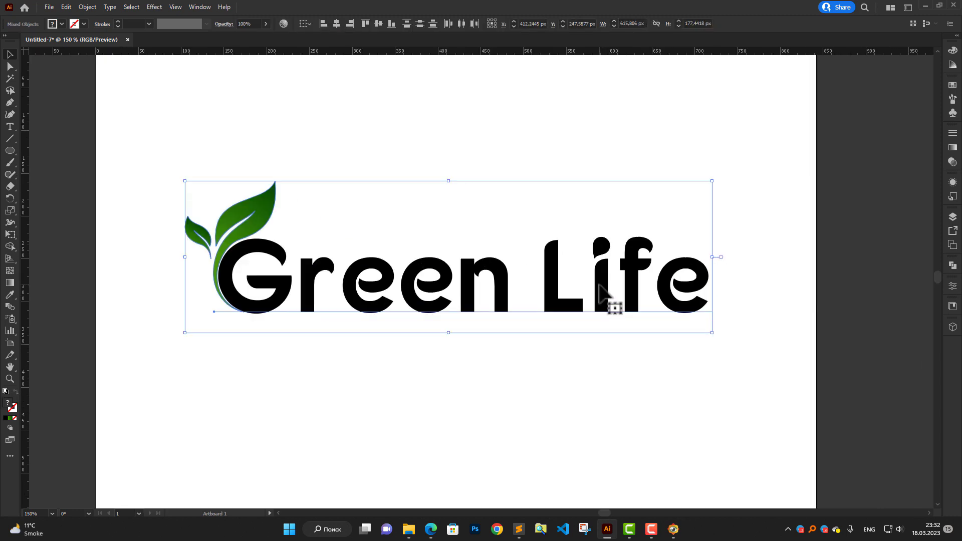
left_click(479, 230)
Step: Add a new fill to the Green Life text and apply the green linear gradient to it
scroll(442, 283, "up", 1)
left_click(458, 290)
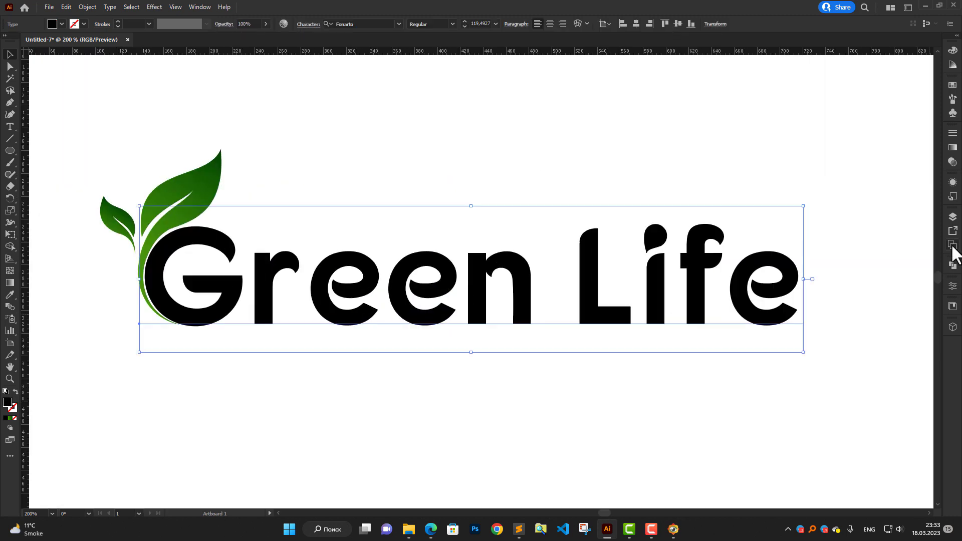
left_click(954, 148)
left_click(952, 147)
left_click(953, 182)
left_click(857, 366)
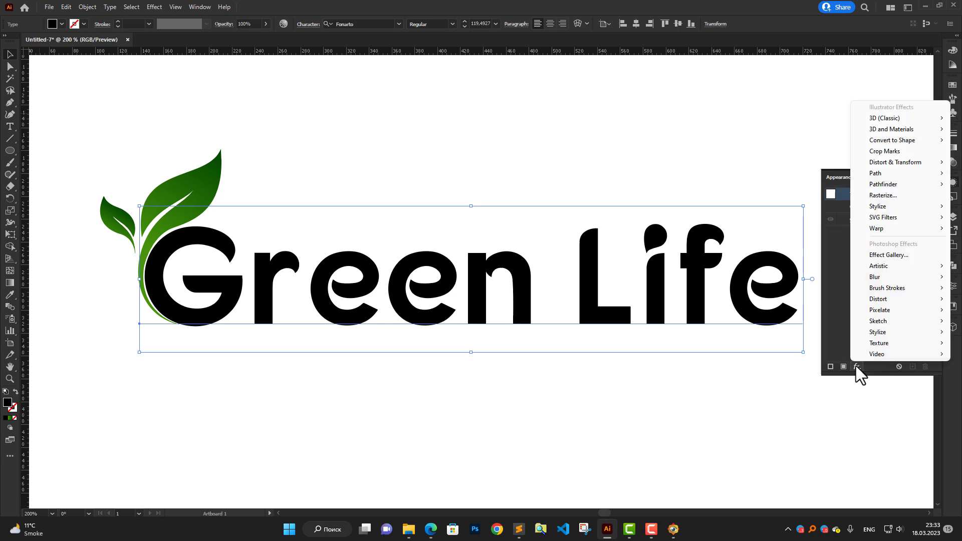
key("Escape")
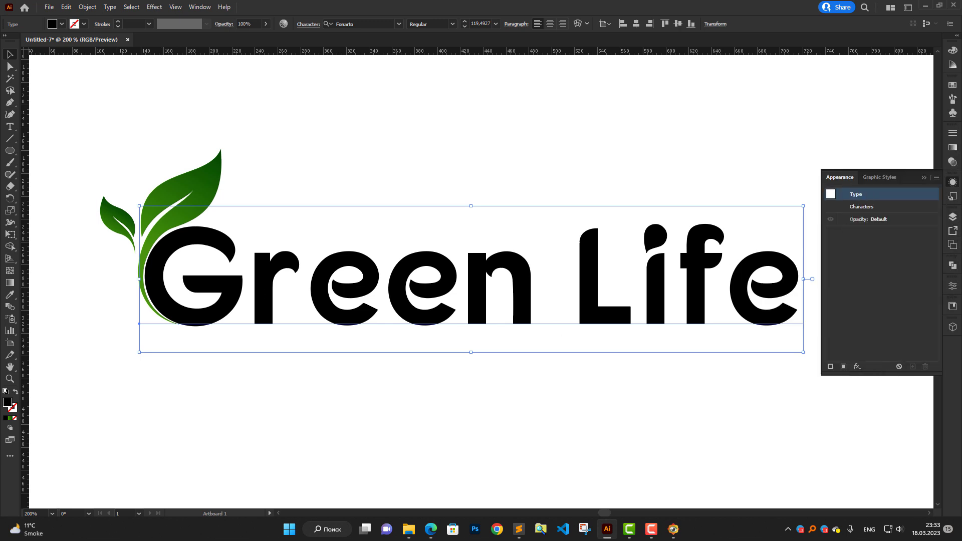
key("g")
left_click(843, 367)
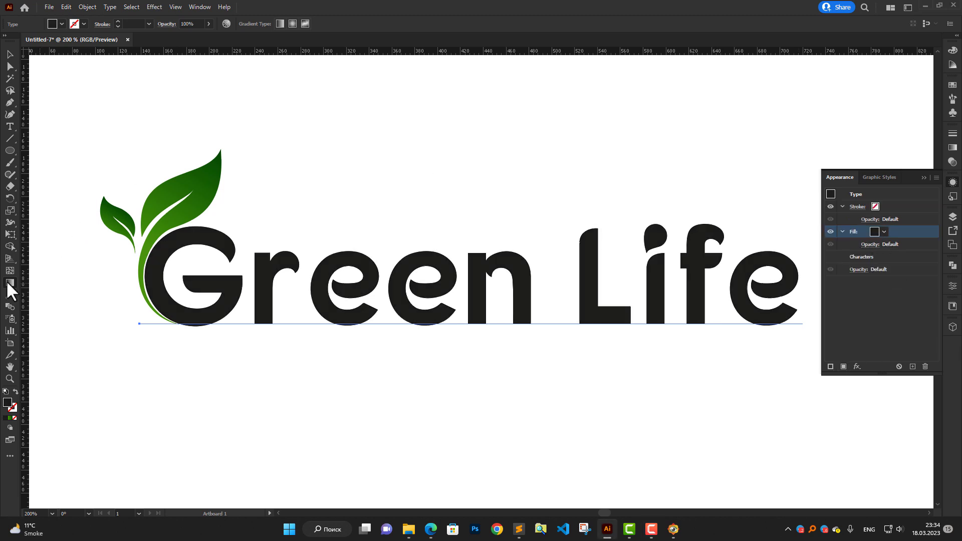
left_click(337, 282)
left_click(931, 181)
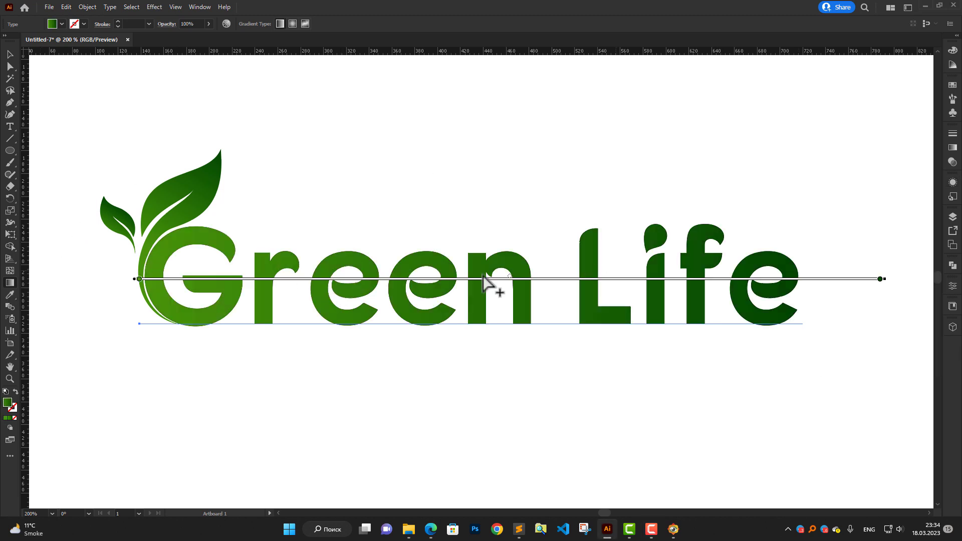
Step: Try a radial gradient on the Green Life text with its spread reshaped, and undo it
left_click(292, 24)
mouse_move(511, 279)
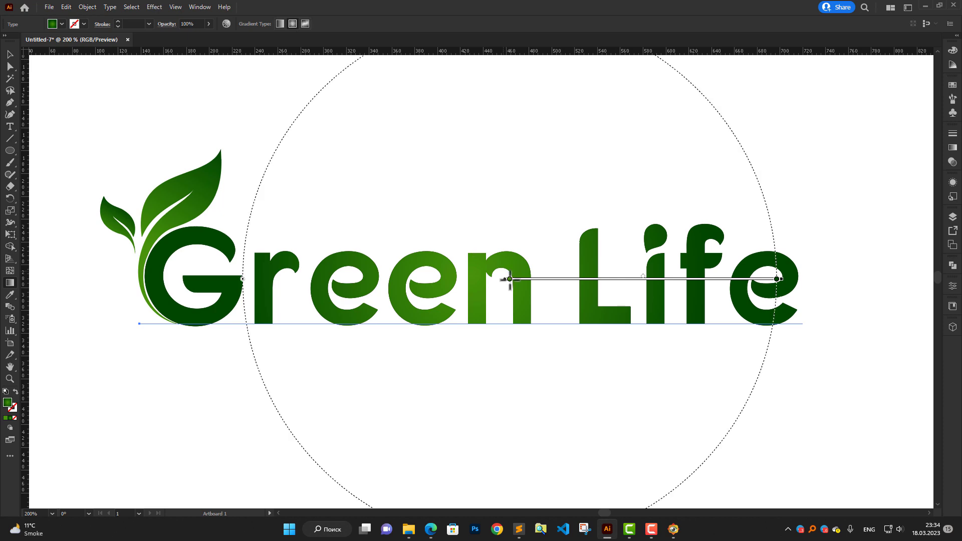
mouse_move(781, 282)
left_mouse_down()
mouse_move(867, 261)
mouse_move(895, 242)
mouse_move(880, 238)
left_mouse_up()
key("ctrl+1")
scroll(532, 218, "up", 1)
scroll(531, 218, "down", 1)
left_click_drag(631, 251, 656, 250)
key("ctrl+z")
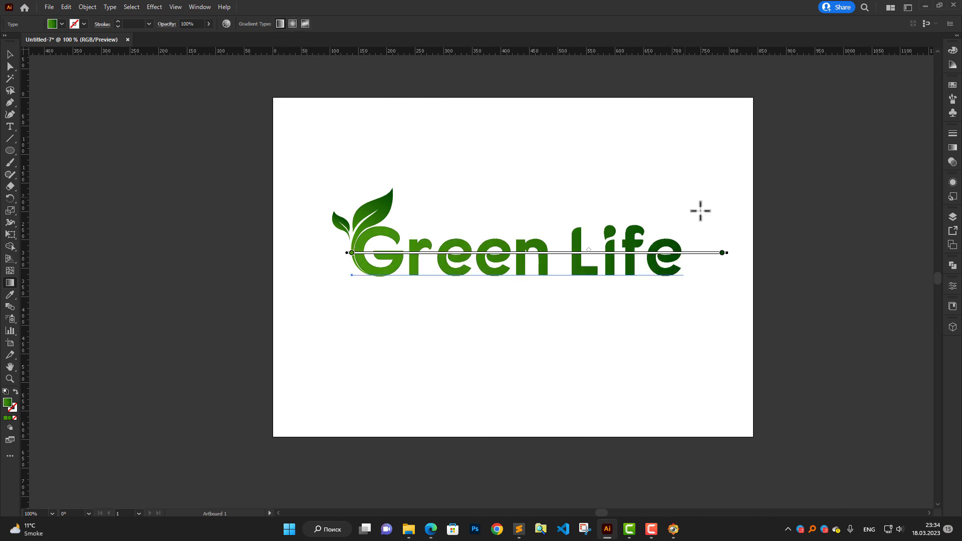
Step: Rotate the text's linear gradient upright, with dark green at the letter tops and light green at their bases
mouse_move(722, 253)
left_mouse_down()
mouse_move(690, 277)
mouse_move(701, 276)
left_mouse_up()
left_click_drag(352, 253, 372, 255)
mouse_move(347, 254)
left_mouse_down()
mouse_move(727, 257)
mouse_move(636, 253)
mouse_move(494, 139)
mouse_move(355, 82)
mouse_move(519, 86)
left_mouse_up()
mouse_move(515, 382)
left_mouse_down()
mouse_move(539, 273)
mouse_move(530, 131)
mouse_move(519, 217)
left_mouse_up()
left_click_drag(514, 401, 517, 307)
Step: Adjust the vertical gradient's length and stops so dark green sits above the letters and light green just below the baseline
left_click_drag(520, 174, 519, 193)
left_click_drag(516, 235, 515, 256)
left_click_drag(516, 307, 517, 288)
left_click_drag(515, 344, 428, 336)
left_click_drag(513, 149, 510, 147)
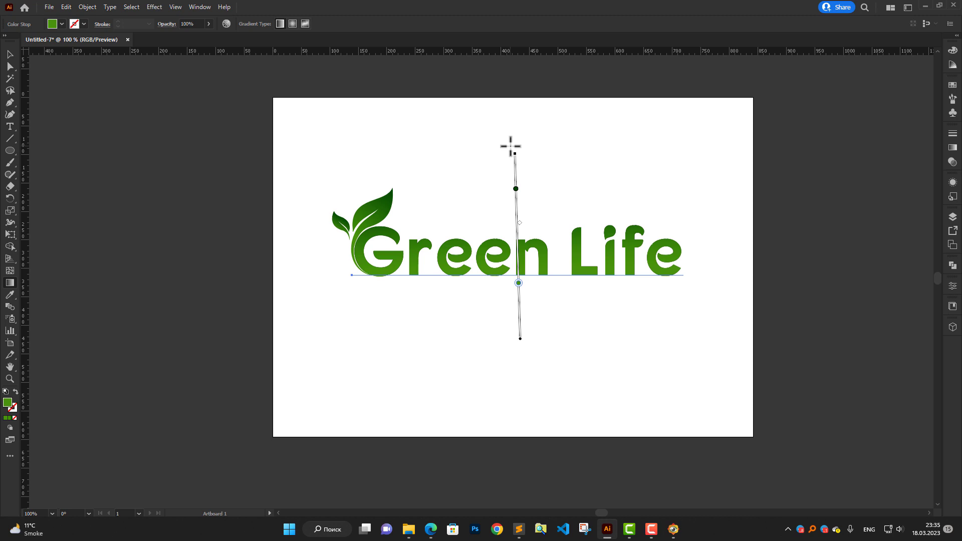
left_click(10, 55)
left_click(527, 183)
Step: Apply a blue gradient swatch as the Green Life text's stroke and set its weight to 2 pt
scroll(452, 225, "up", 1)
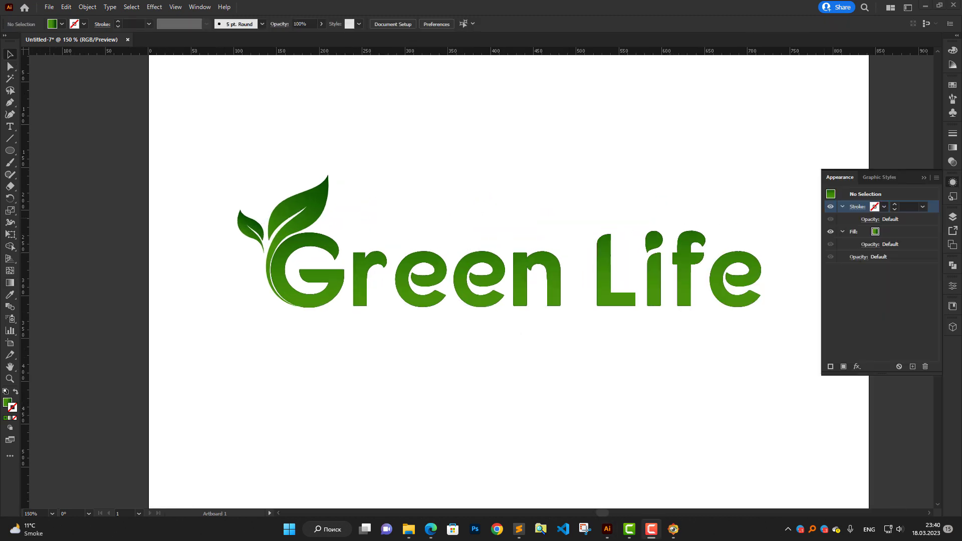
scroll(514, 276, "up", 1)
left_click(521, 278)
left_click(84, 26)
left_click(21, 62)
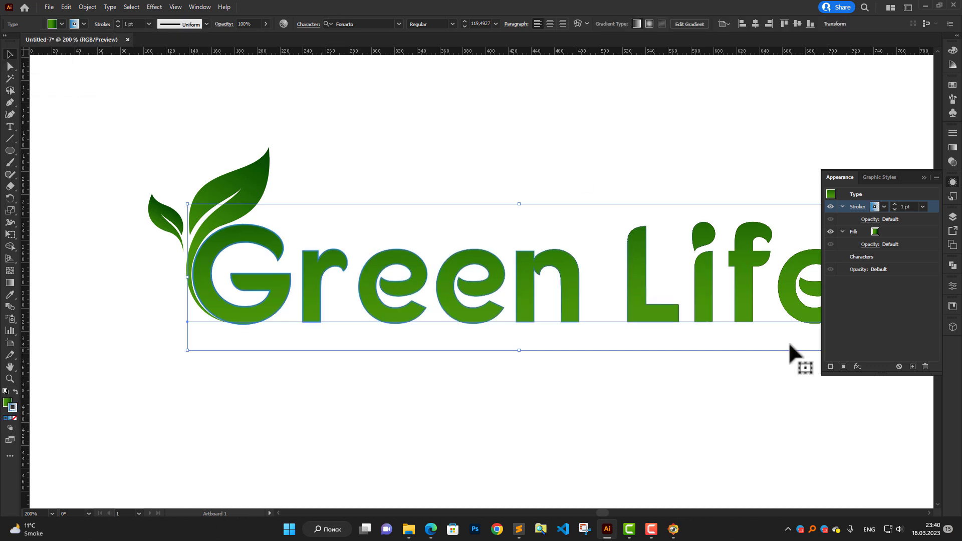
left_click(895, 205)
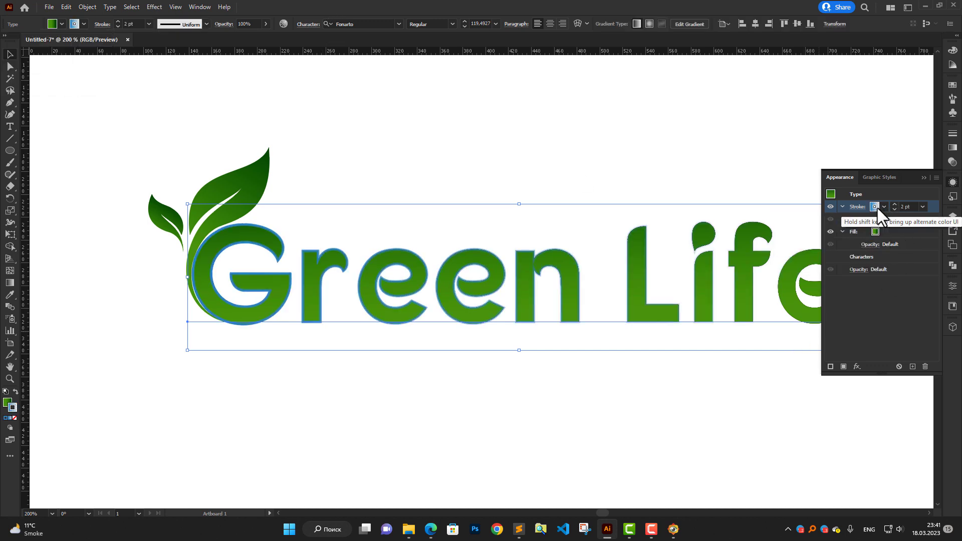
Step: Reapply the blue gradient swatch to the text's stroke and open the stroke's detailed options
left_click(74, 25)
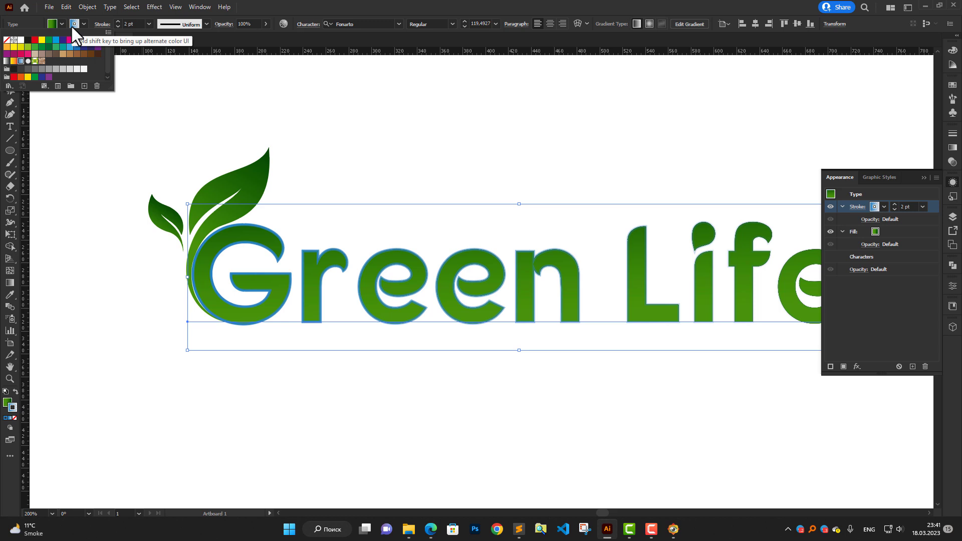
double_click(21, 61)
left_click(539, 281)
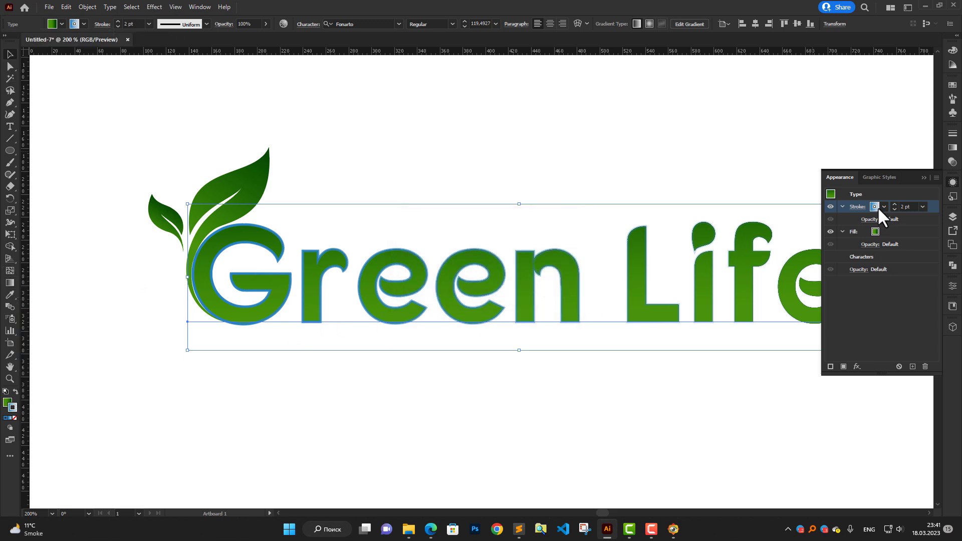
left_click(859, 206)
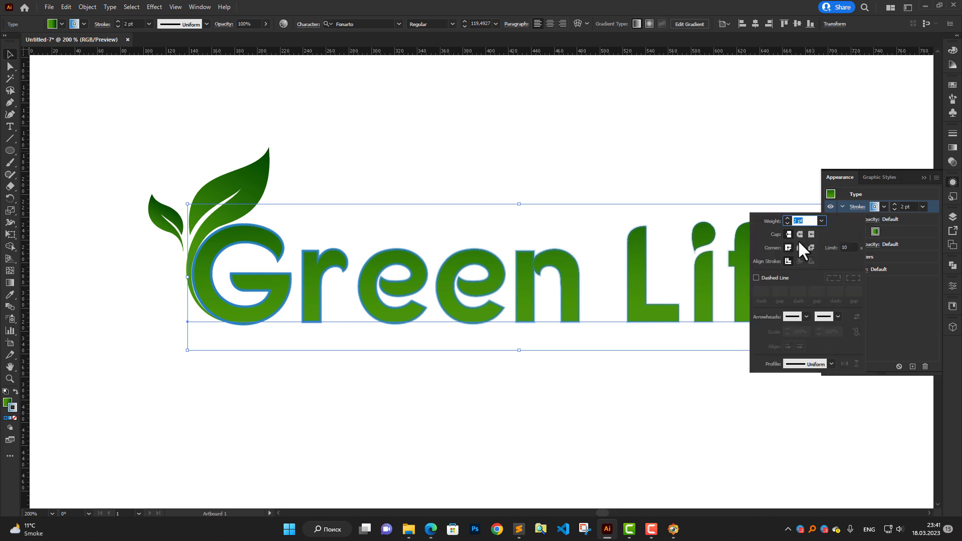
left_click(910, 306)
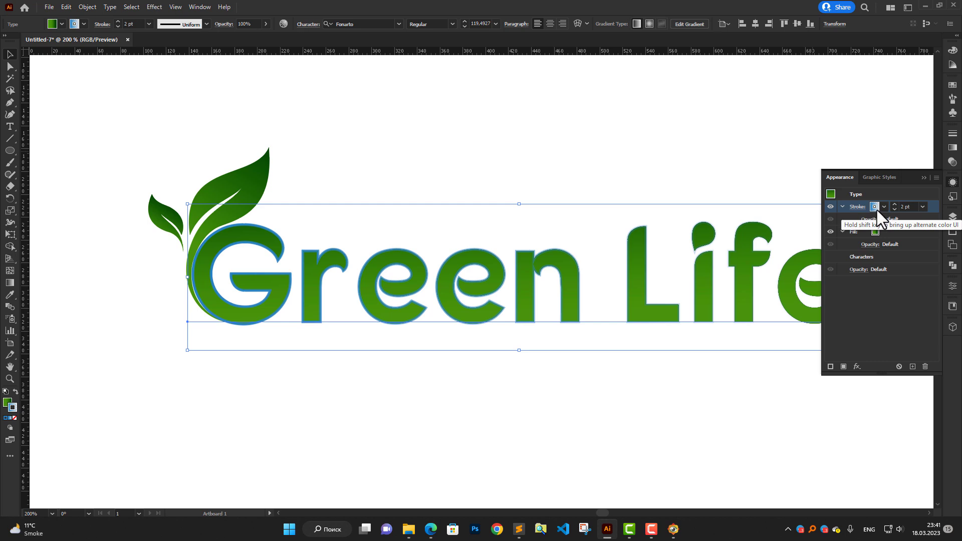
key("g")
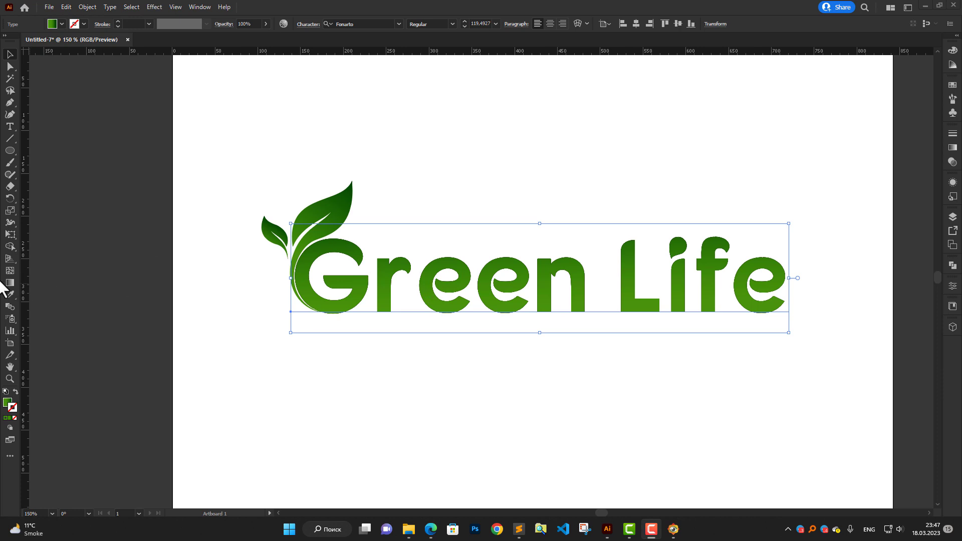
Step: Activate the text's fill gradient and turn it diagonal, with the dark green stop toward the G
left_click(10, 283)
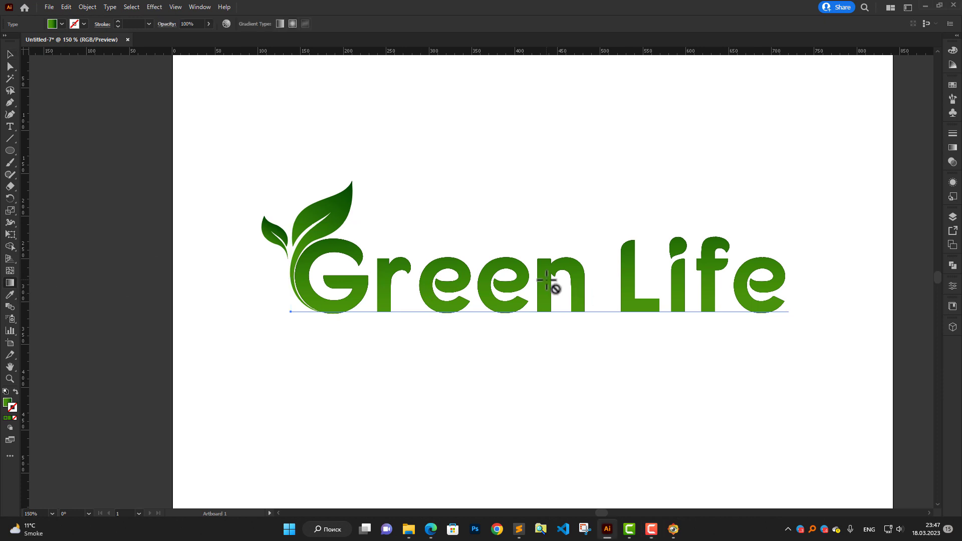
left_click(952, 183)
left_click(878, 232)
left_click_drag(567, 181, 566, 170)
left_click_drag(566, 127, 351, 194)
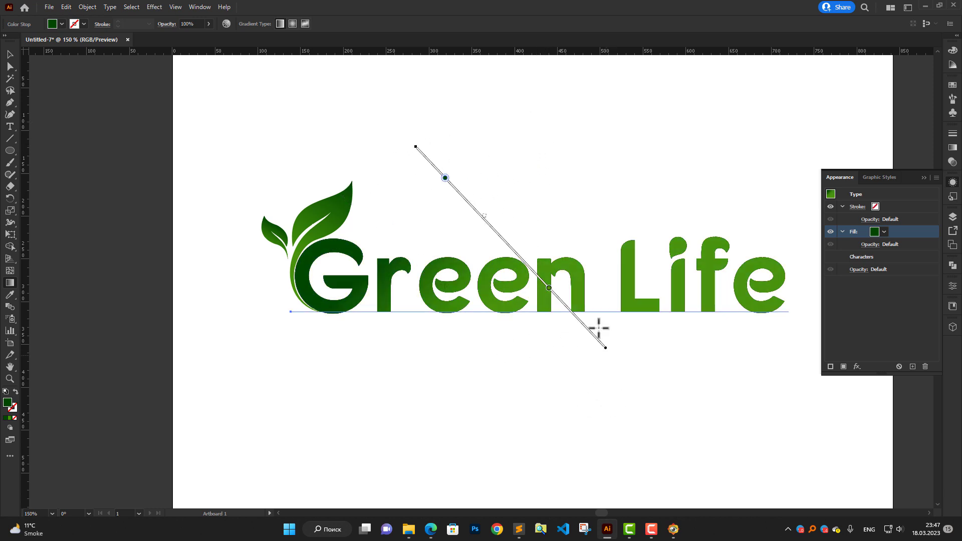
Step: Steepen the diagonal gradient and stretch both stops well beyond the lettering for a softer dark-to-light transition
left_click_drag(405, 134, 479, 124)
left_click_drag(508, 224, 512, 271)
left_click_drag(492, 193, 471, 157)
mouse_move(568, 327)
left_mouse_down()
mouse_move(610, 400)
mouse_move(604, 393)
left_mouse_up()
left_click_drag(470, 154, 423, 70)
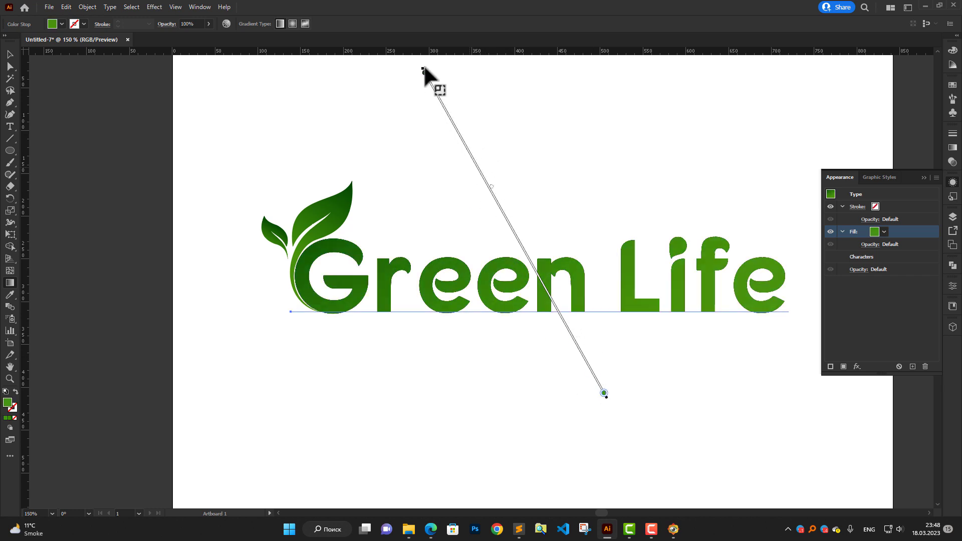
left_click(12, 56)
left_click(478, 222)
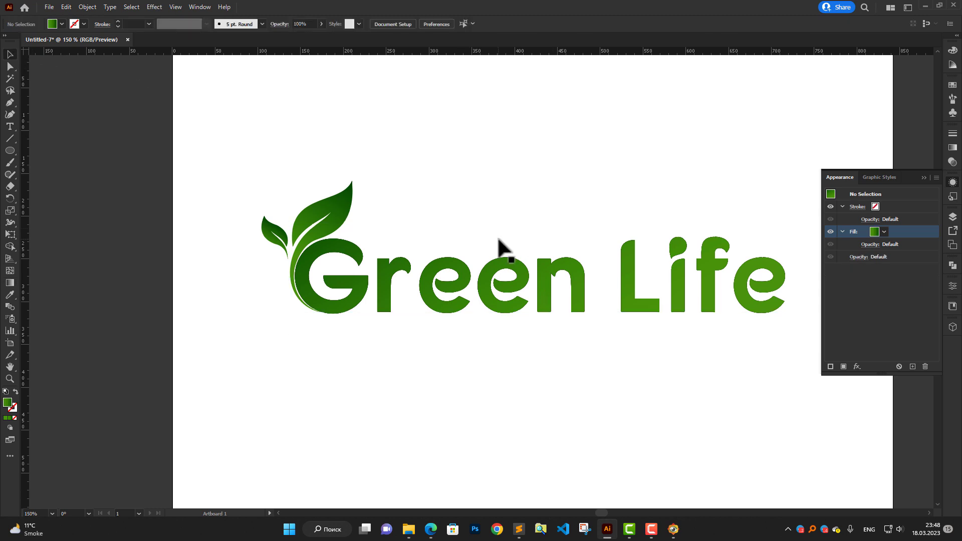
key("ctrl+1")
scroll(346, 207, "up", 2)
left_click(484, 344)
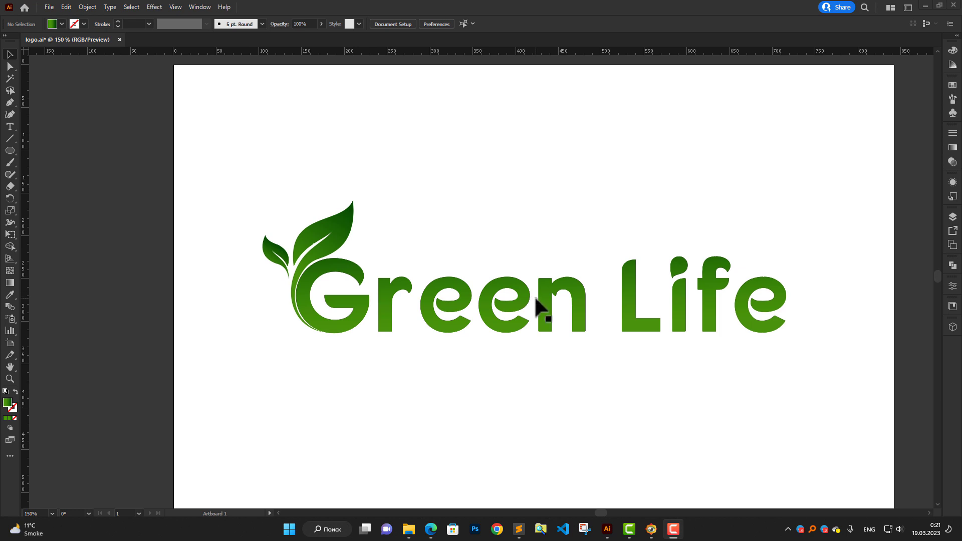
Step: Tighten the character spacing of the whole Green Life text to a tracking of -50
left_click(538, 300)
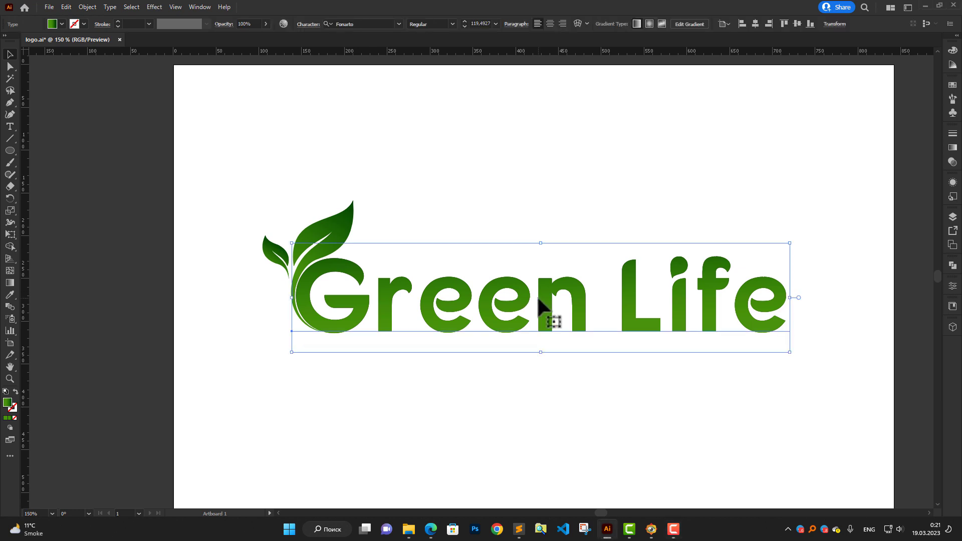
double_click(538, 298)
key("ctrl+a")
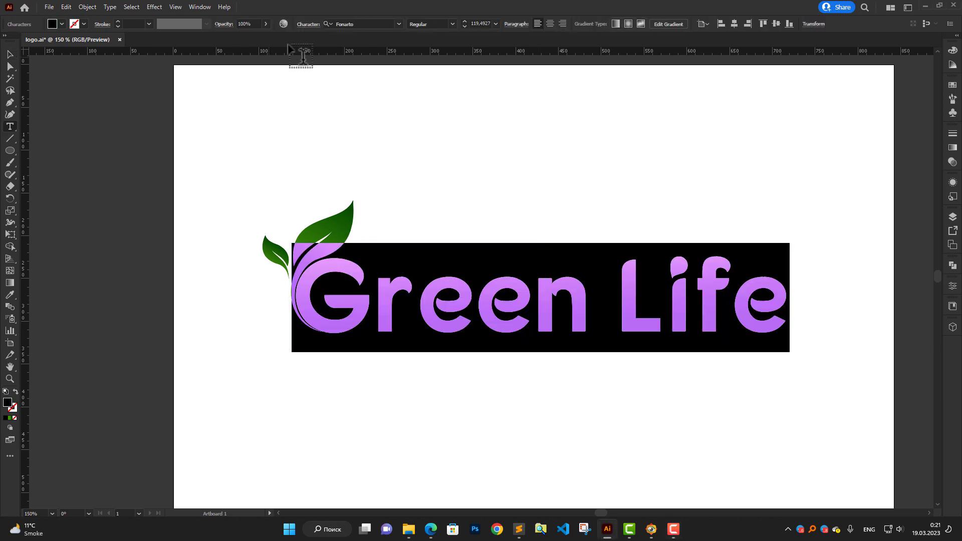
left_click(308, 25)
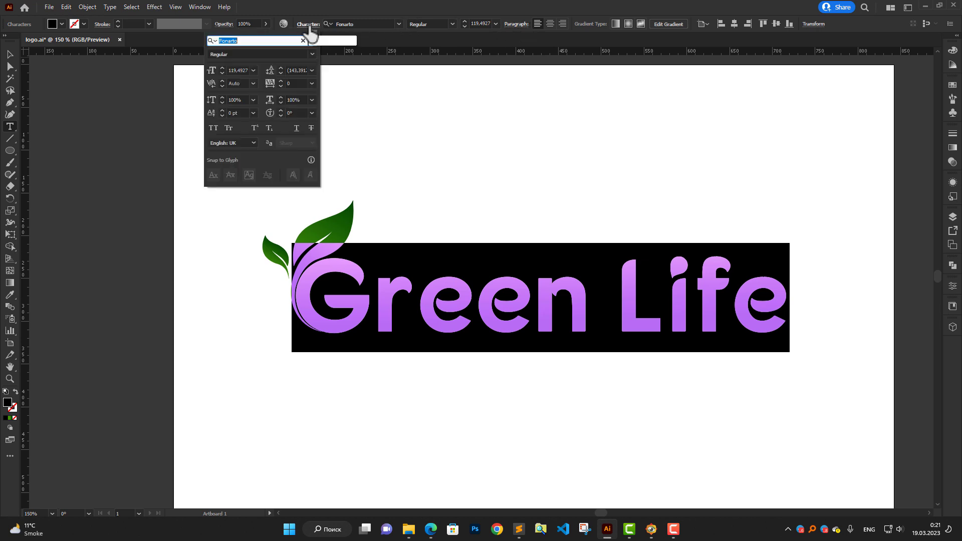
left_click(278, 86)
left_click(279, 85)
left_click(278, 85)
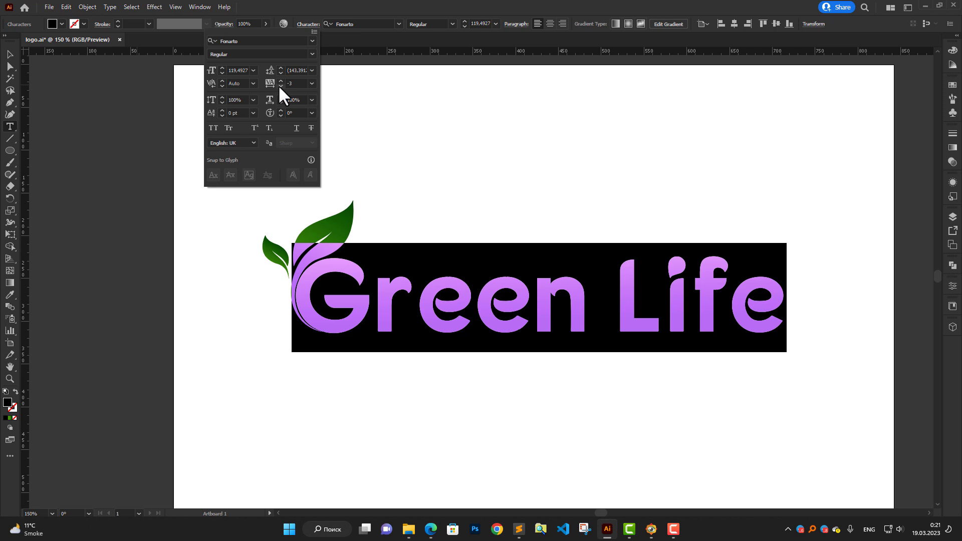
left_click(278, 85)
left_click(281, 86)
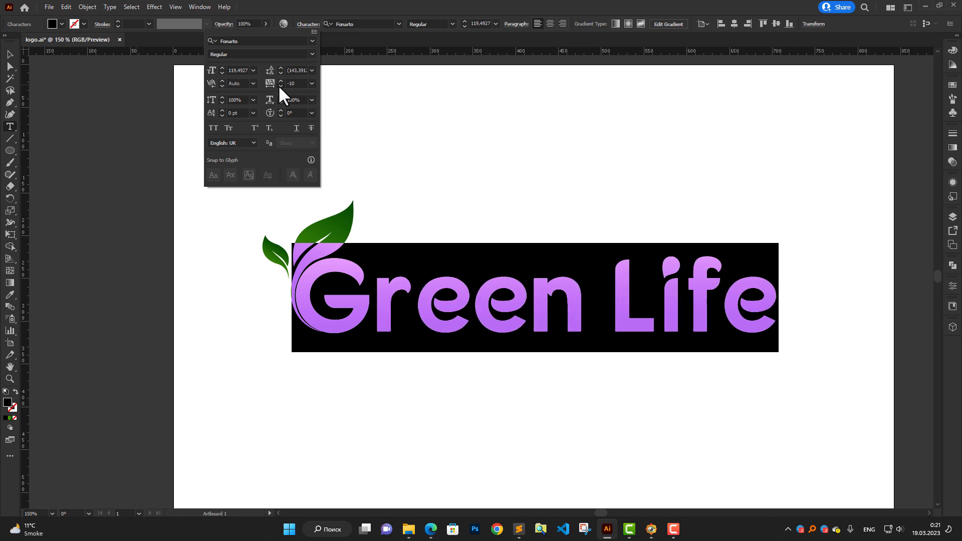
left_click(312, 82)
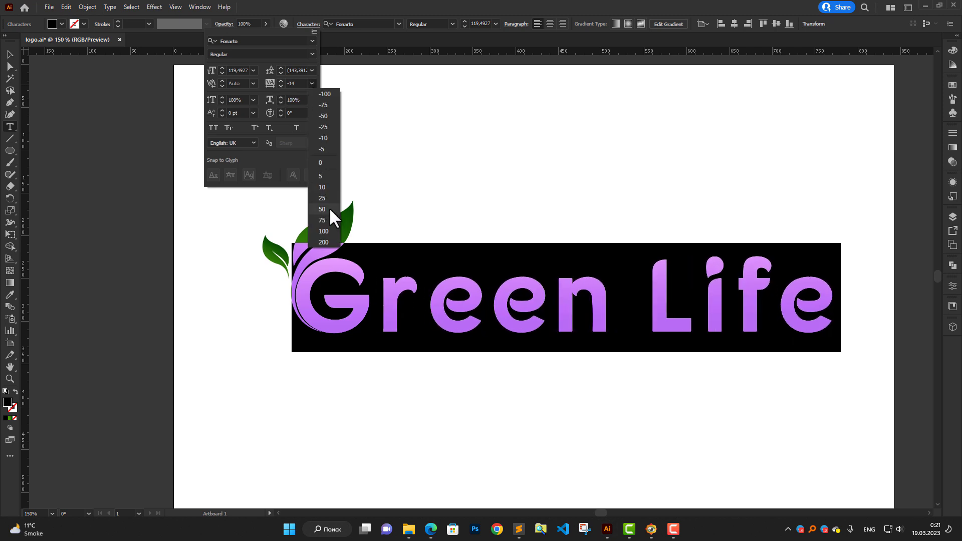
left_click(326, 115)
left_click(11, 53)
left_click(521, 198)
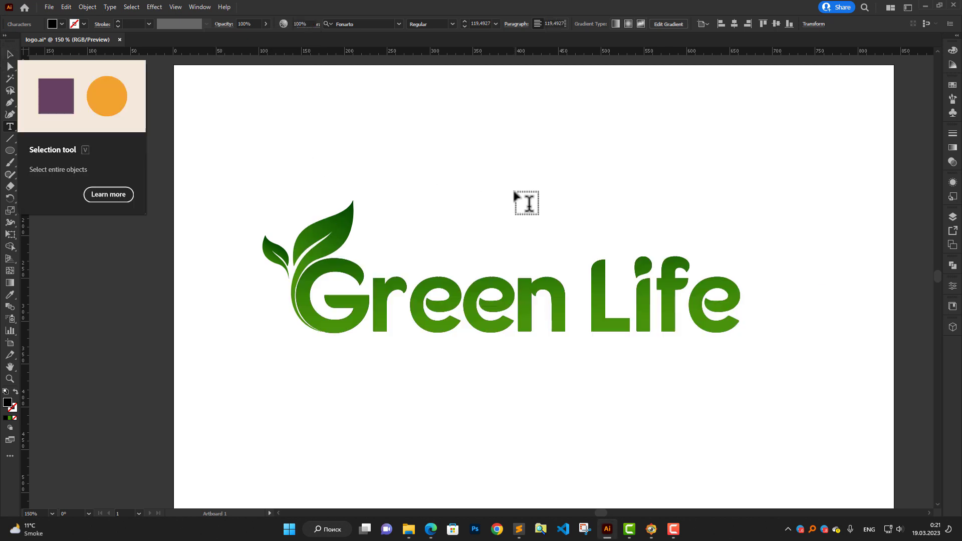
Step: Move the leaves and the Green Life text together closer to the centre of the artboard
left_click(10, 54)
left_click_drag(216, 162, 763, 390)
scroll(780, 397, "down", 2)
scroll(750, 376, "up", 1)
left_click_drag(728, 357, 540, 312)
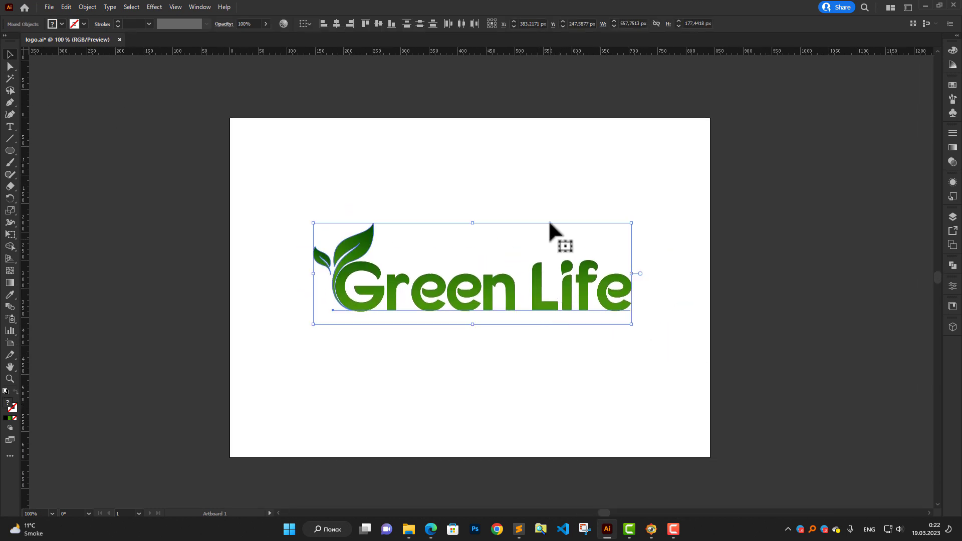
left_click(459, 211)
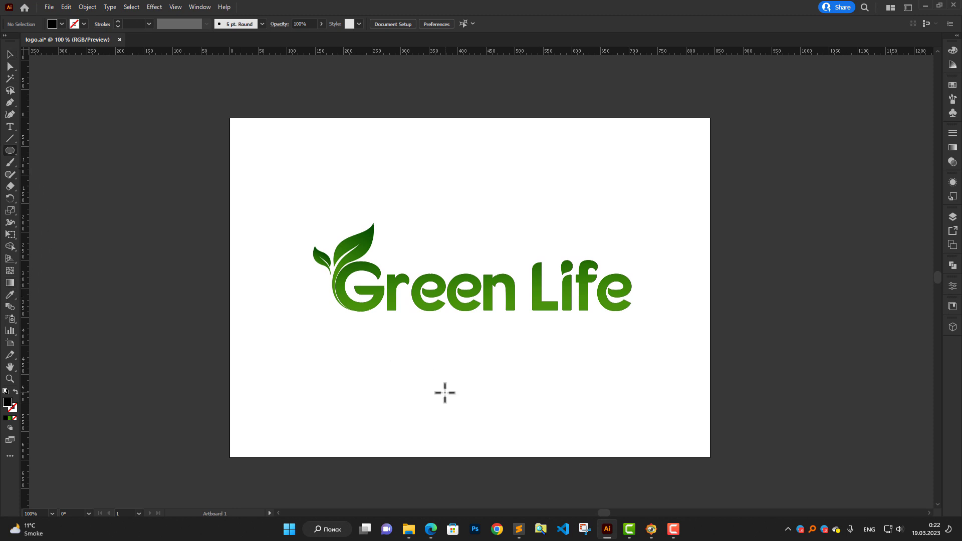
Step: Draw a flat black ellipse about 445 px wide and 23 px high and position it just below the logo text
left_click_drag(353, 348, 606, 360)
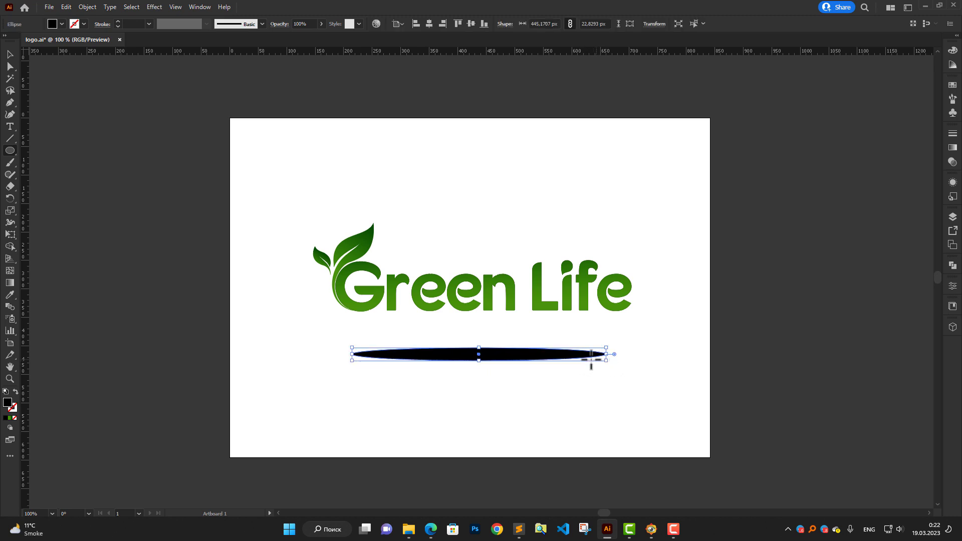
key("v")
left_click_drag(537, 354, 514, 340)
Step: Apply a Gaussian Blur with a radius of about 28 pixels to the black ellipse
left_click(156, 7)
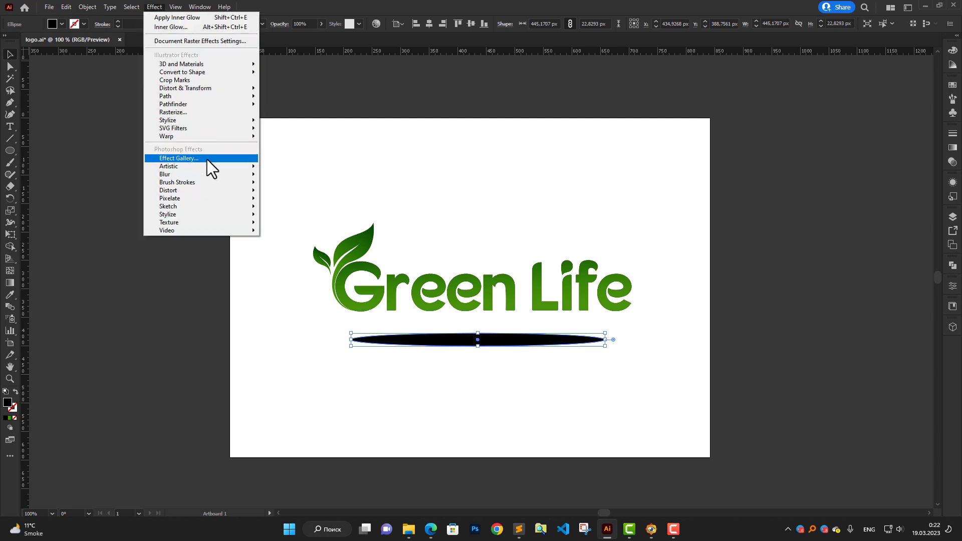
mouse_move(209, 173)
left_click(278, 177)
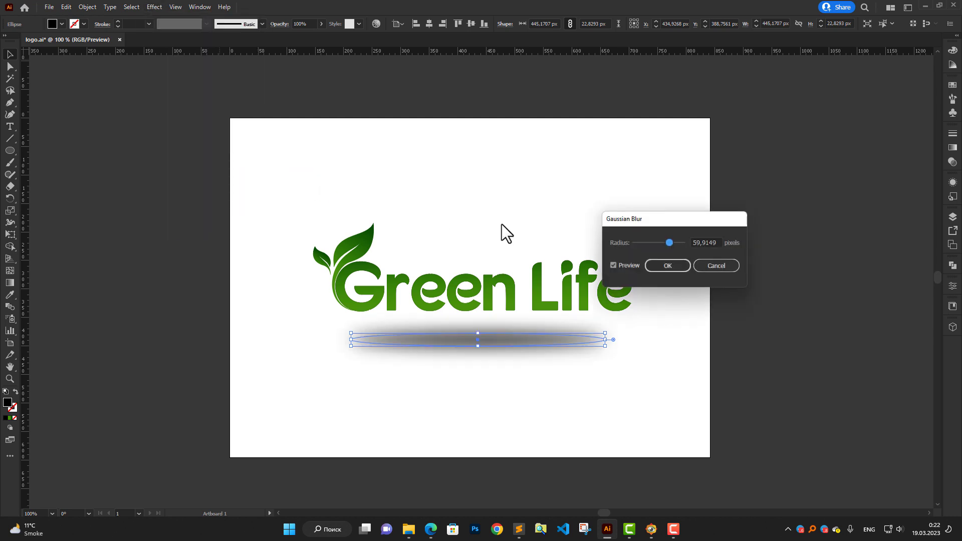
mouse_move(669, 242)
left_mouse_down()
mouse_move(682, 242)
mouse_move(659, 241)
left_mouse_up()
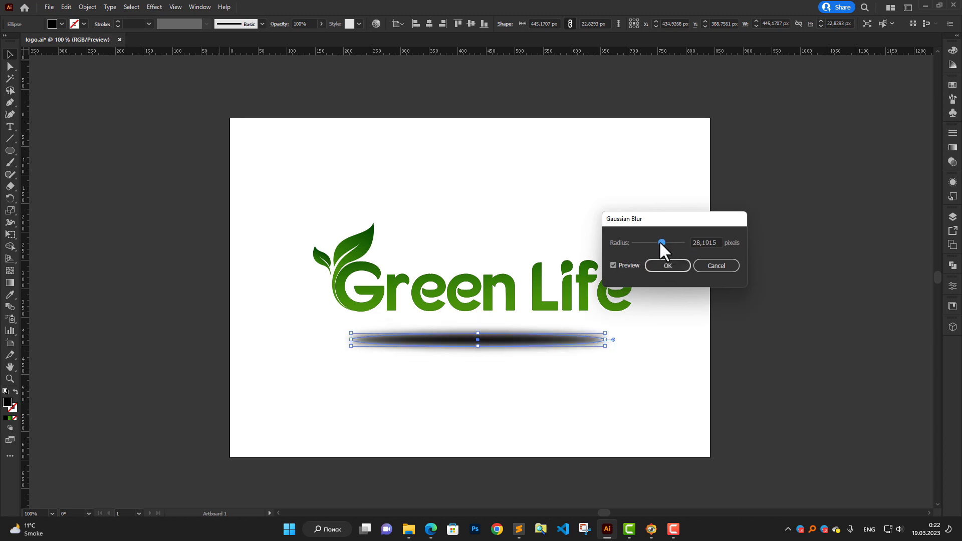
left_click(677, 265)
key("ctrl+h")
key("ctrl+h")
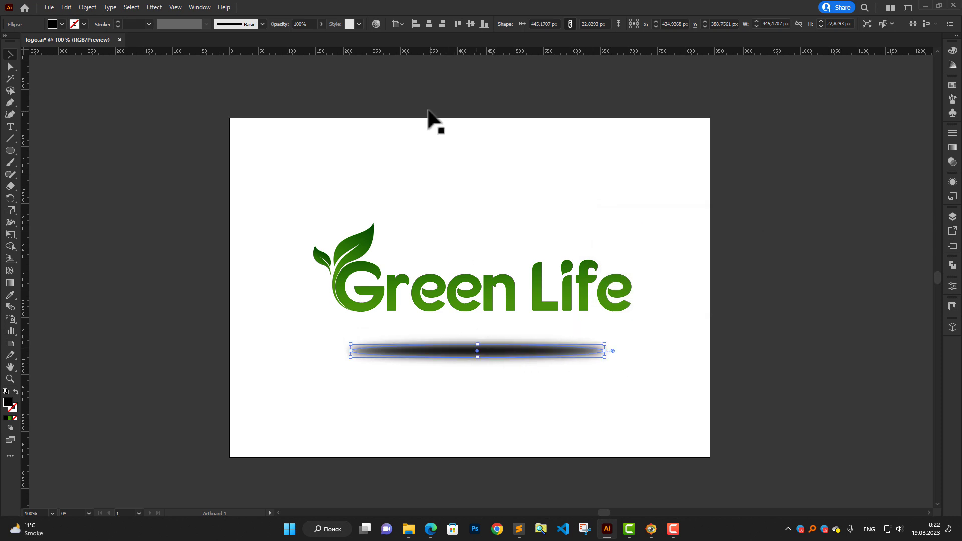
Step: Reduce the blurred ellipse's opacity to 35% and shift it slightly lower under the text
left_click(321, 25)
left_click_drag(314, 35, 302, 36)
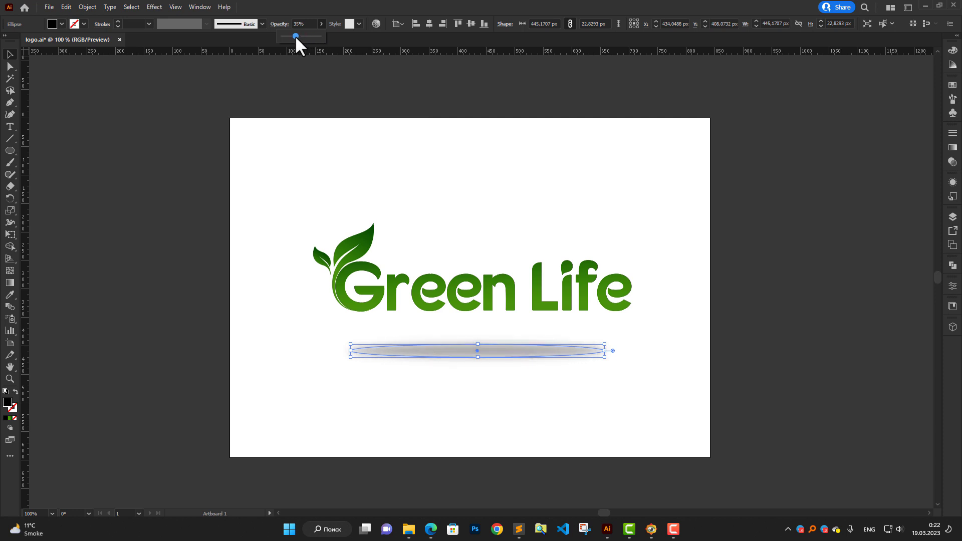
left_click(690, 430)
left_click_drag(534, 351, 539, 356)
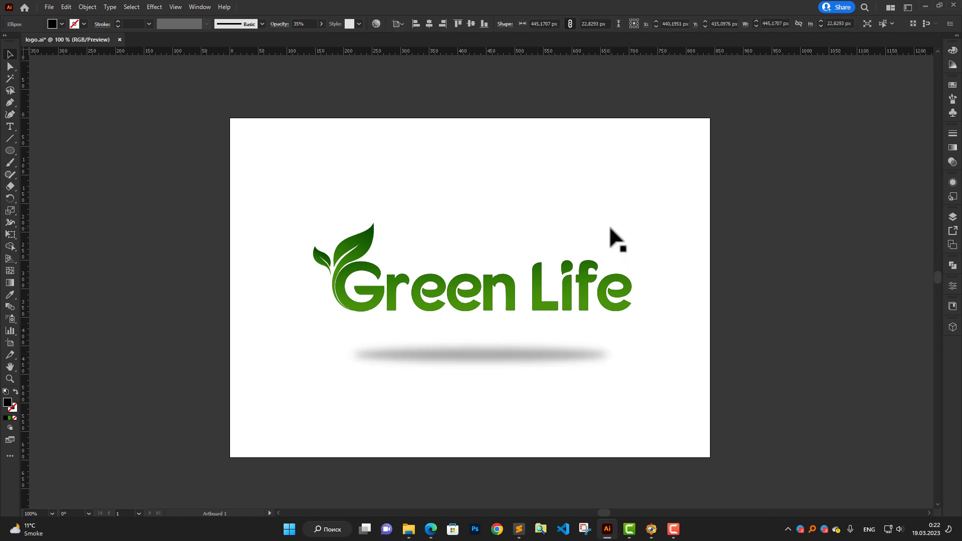
left_click(611, 241)
Step: Move the logo and its shadow together slightly lower on the artboard
scroll(611, 240, "down", 2)
scroll(552, 232, "up", 2)
left_click_drag(448, 258, 747, 437)
left_click_drag(634, 311, 630, 329)
left_click(616, 289)
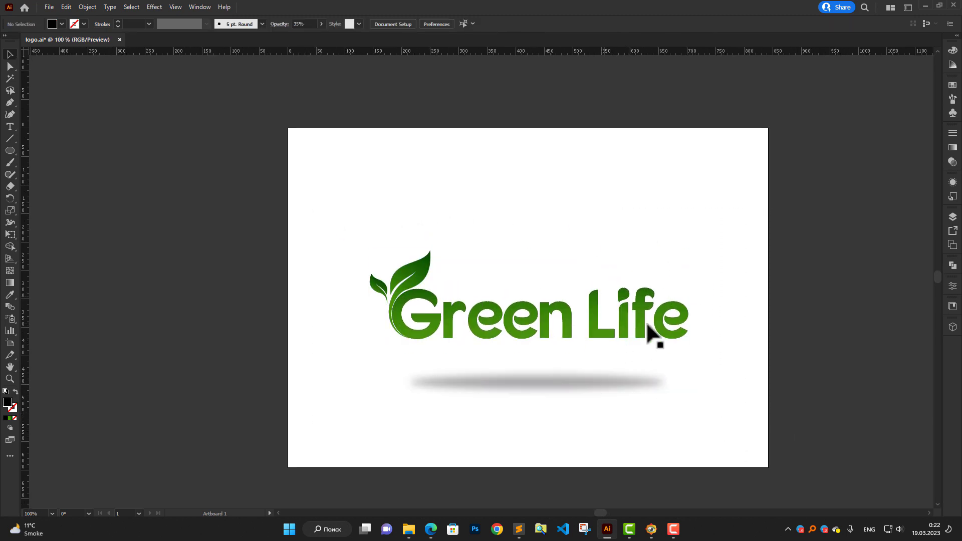
scroll(632, 326, "up", 1)
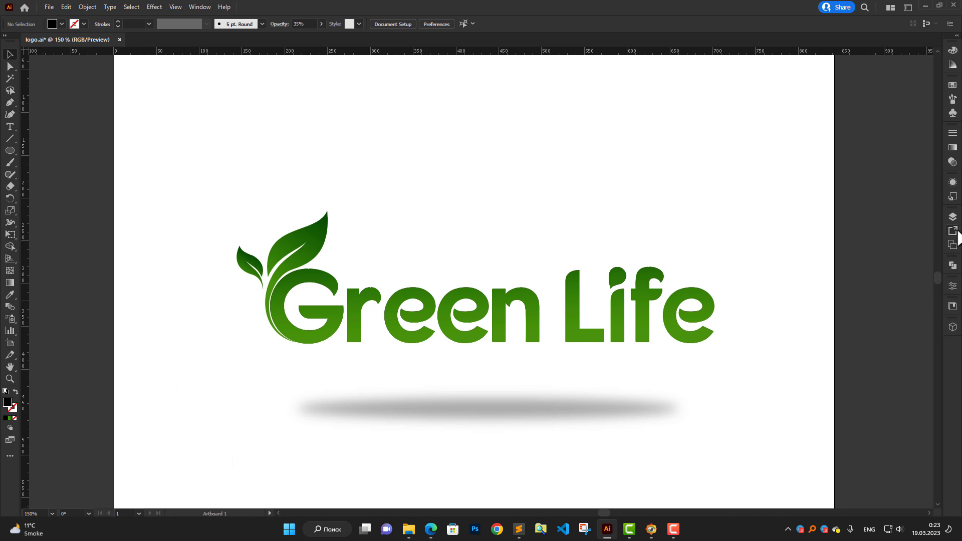
Step: Add a second blank artboard beside the one holding the logo
left_click(953, 217)
left_click(863, 212)
left_click(898, 212)
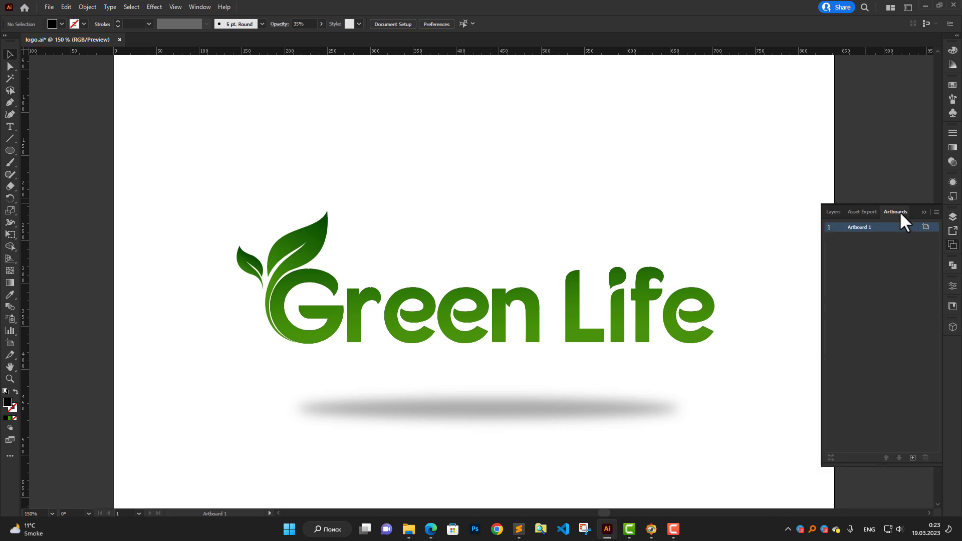
left_click(913, 458)
key("ctrl+minus")
key("ctrl+minus")
key("ctrl+minus")
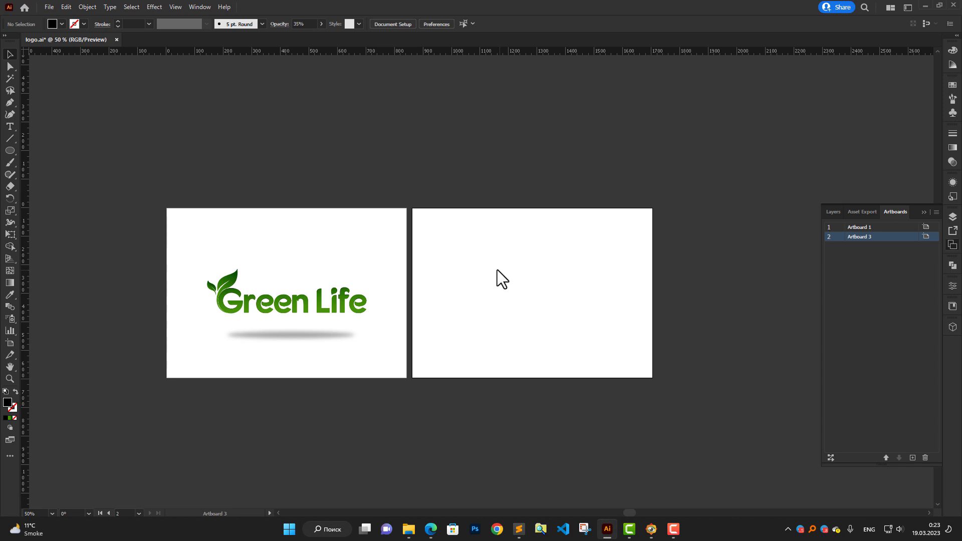
left_click(188, 274)
left_click(228, 282)
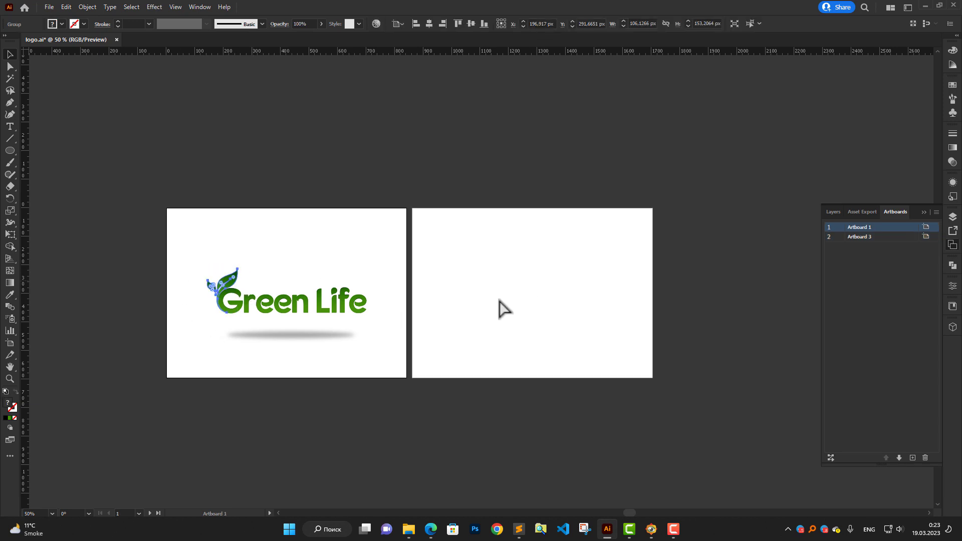
left_click(473, 308)
key("ctrl+0")
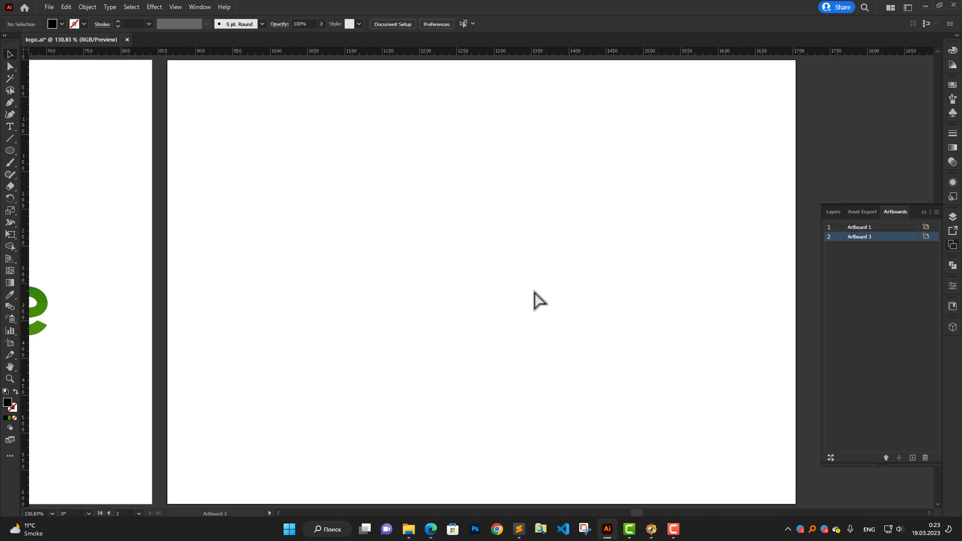
key("ctrl+v")
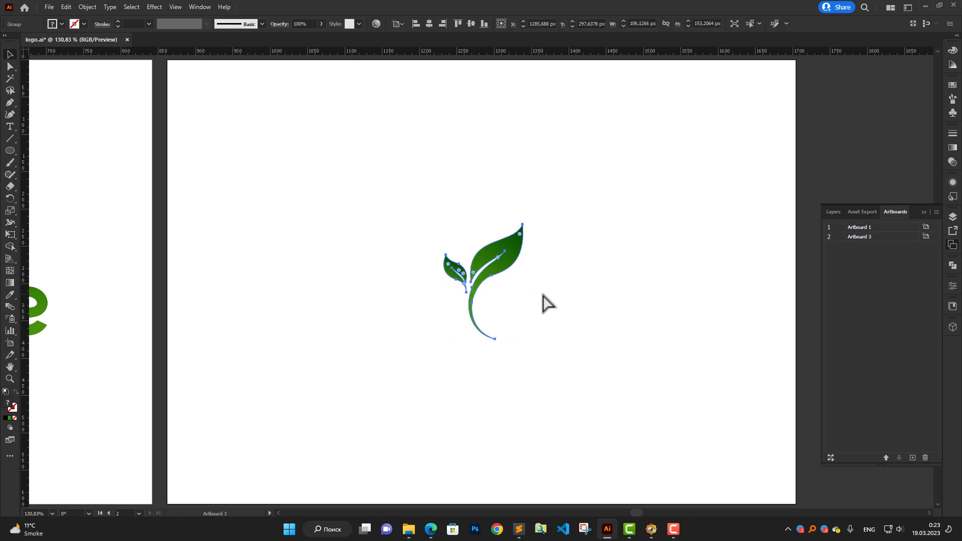
key("ctrl+z")
Step: Copy the leaves and the Green Life text, without the shadow, onto the second artboard
scroll(304, 266, "down", 4)
left_click_drag(155, 269, 397, 296)
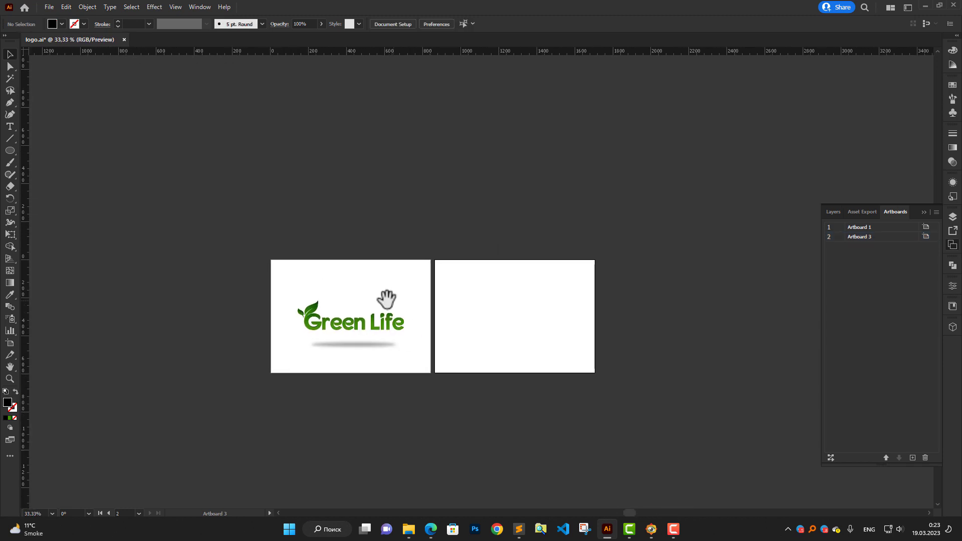
left_click_drag(293, 290, 414, 330)
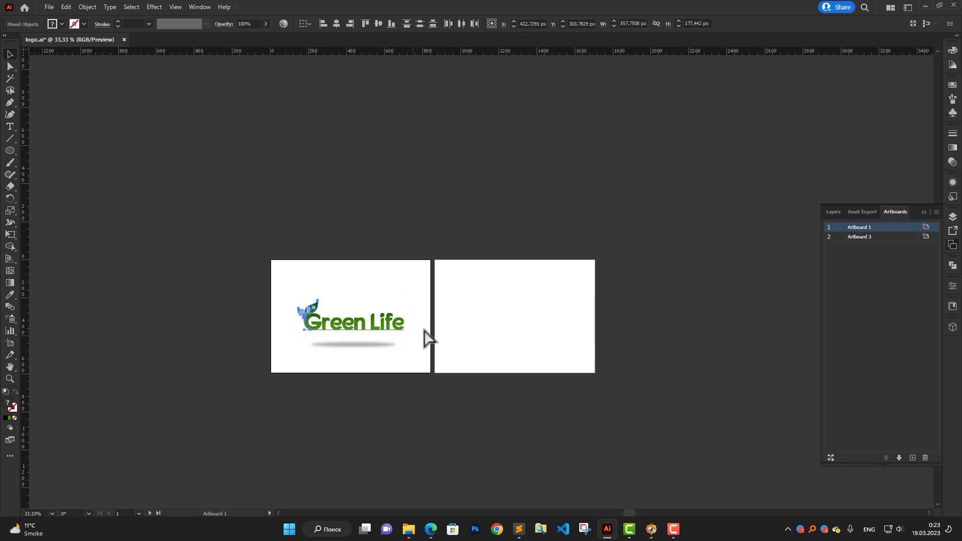
left_click(368, 296)
mouse_move(273, 275)
left_mouse_down()
mouse_move(421, 344)
mouse_move(415, 334)
left_mouse_up()
left_click(529, 323)
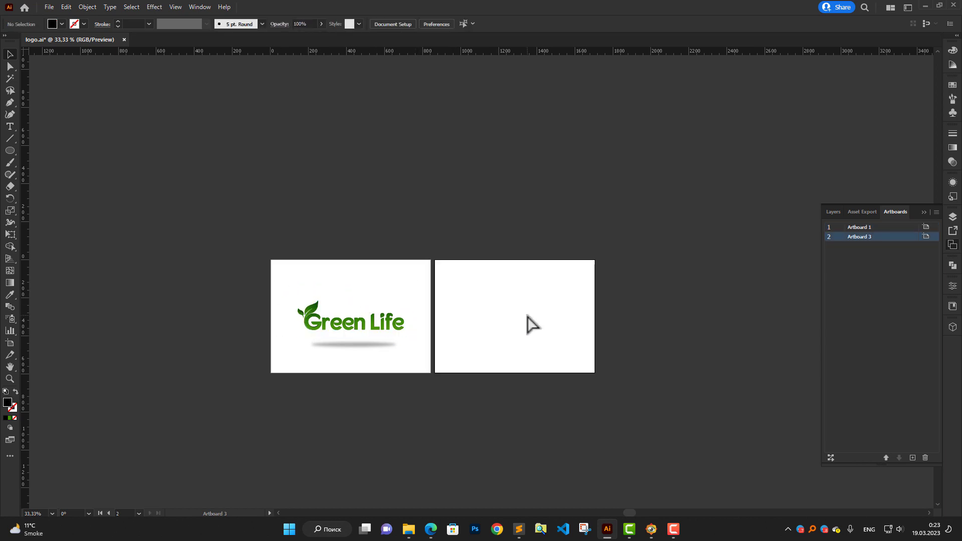
scroll(527, 321, "left", 1)
key("ctrl+0")
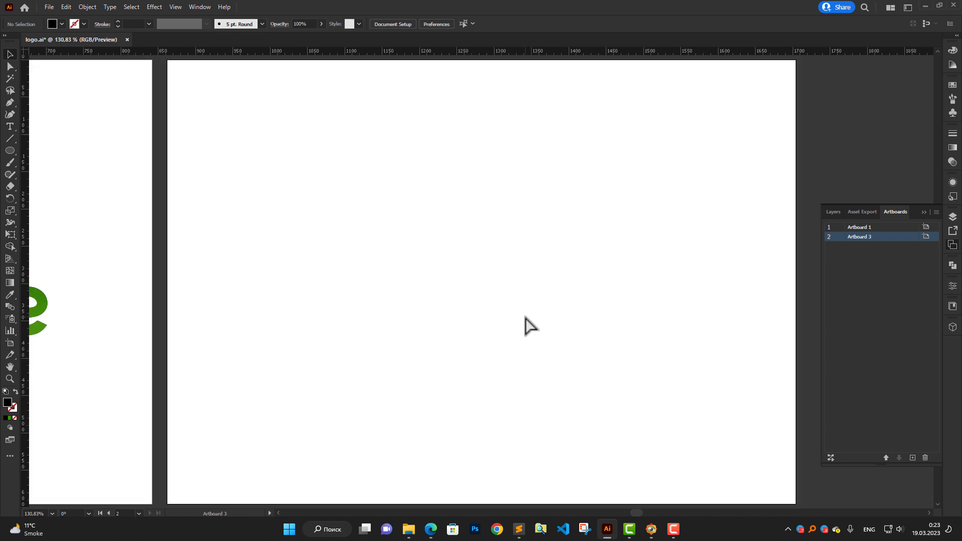
key("ctrl+v")
key("ctrl+minus")
key("ctrl+plus")
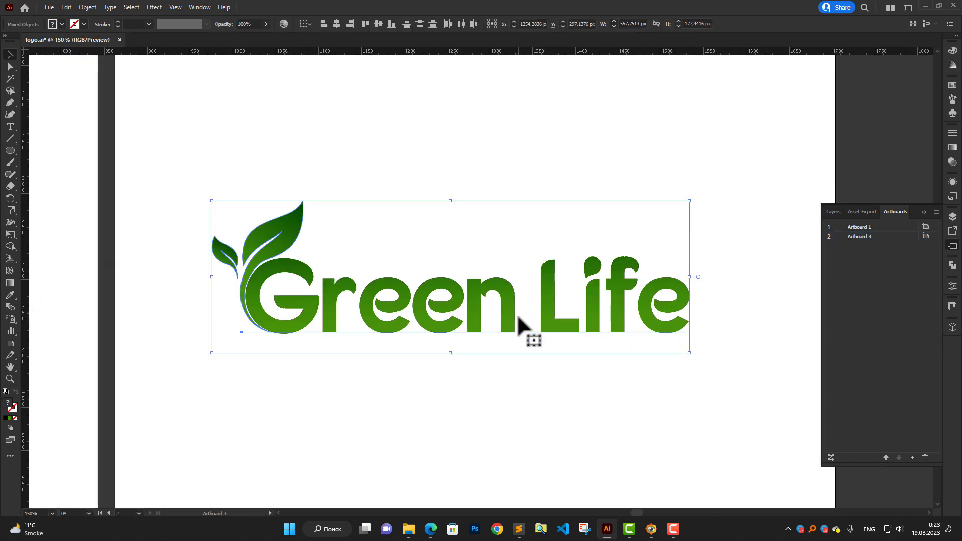
Step: Fill the Green Life text on the second artboard with the black swatch
left_click(542, 190)
left_click(544, 307)
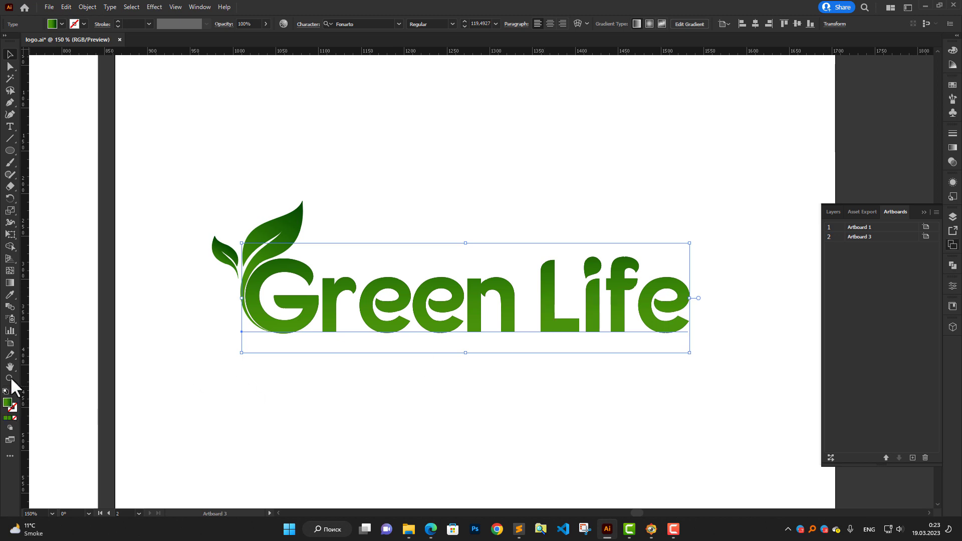
left_click(62, 23)
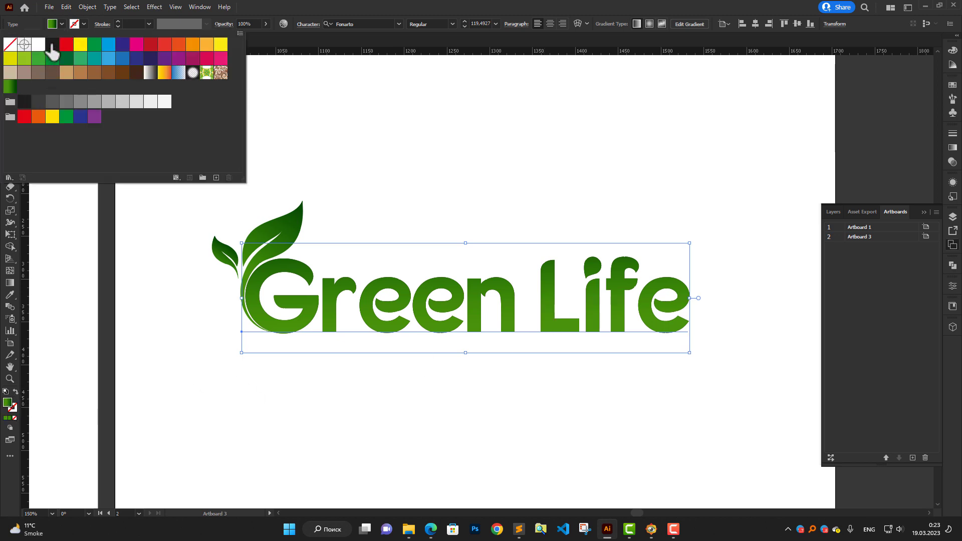
left_click(52, 45)
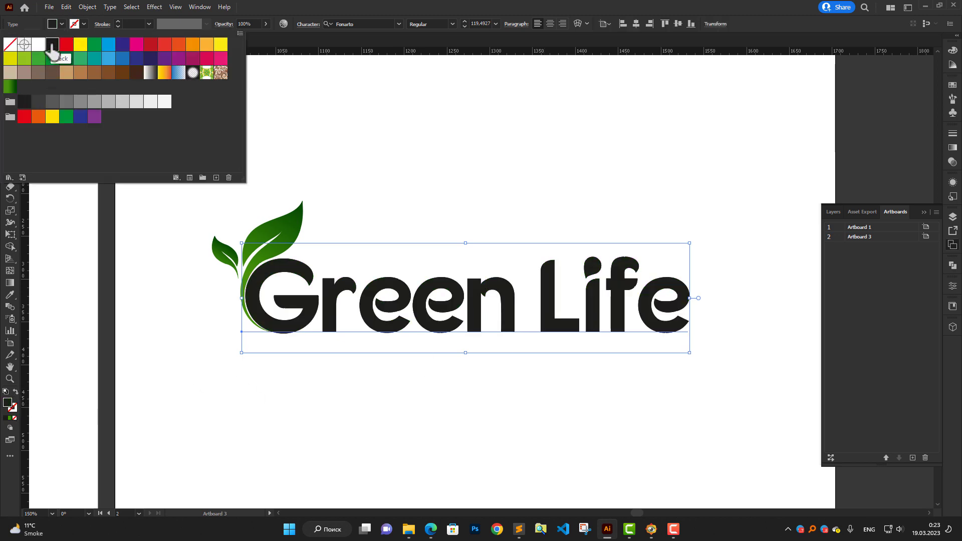
left_click(506, 173)
left_click(487, 398)
scroll(460, 401, "down", 1)
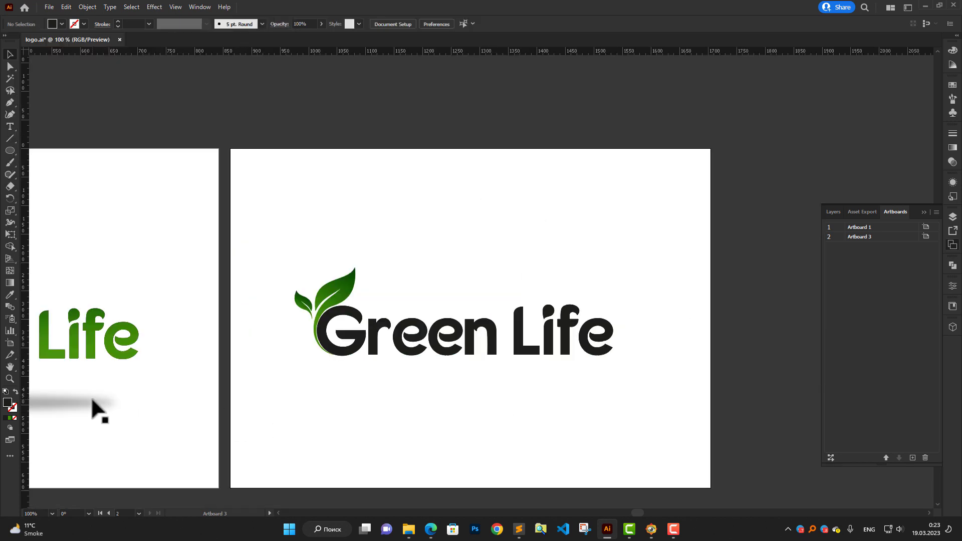
Step: Duplicate the blurred shadow ellipse from the first artboard and place it under the black-text logo
left_click(73, 402)
left_click_drag(133, 410, 544, 393)
left_click(516, 396)
left_click(514, 390)
left_click(501, 287)
scroll(480, 358, "up", 1)
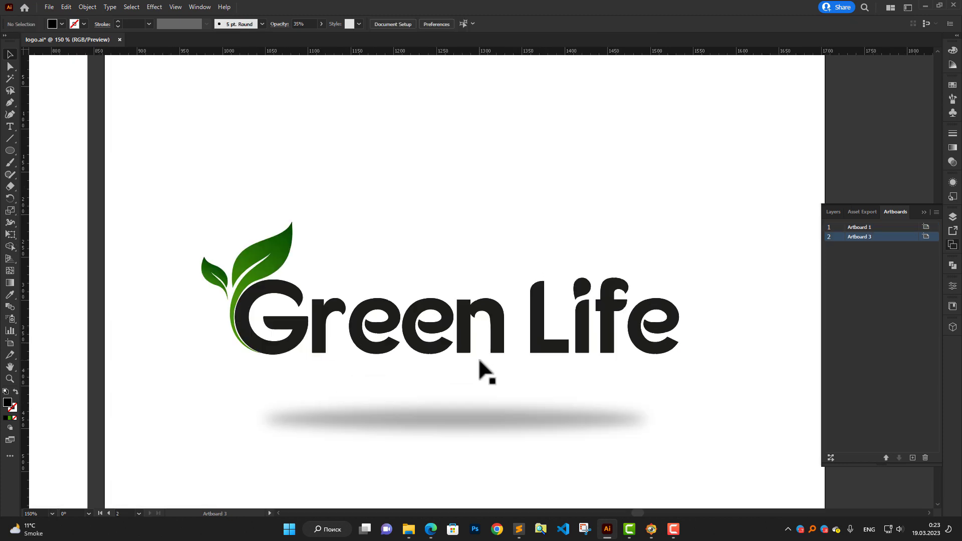
scroll(478, 357, "down", 2)
left_click_drag(389, 335, 432, 333)
scroll(469, 330, "up", 2)
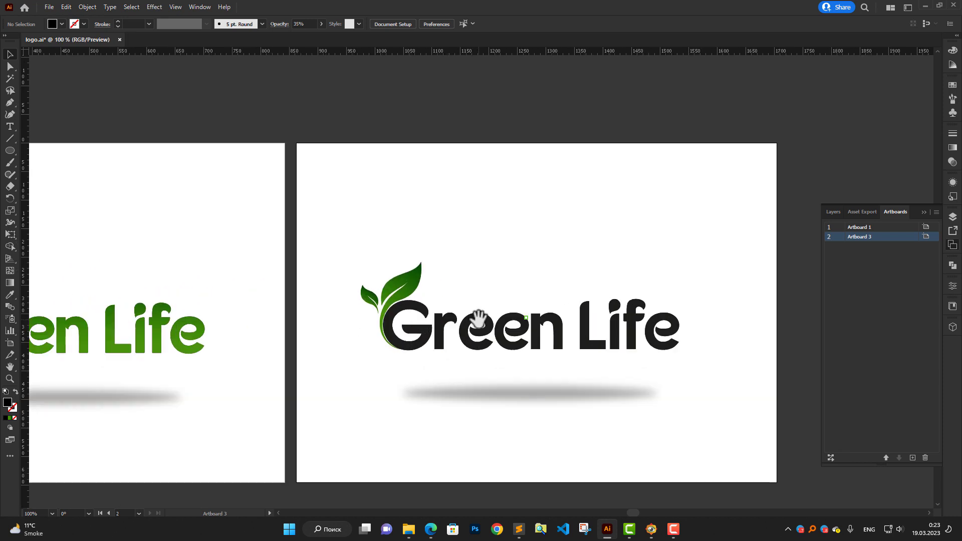
scroll(465, 340, "down", 2)
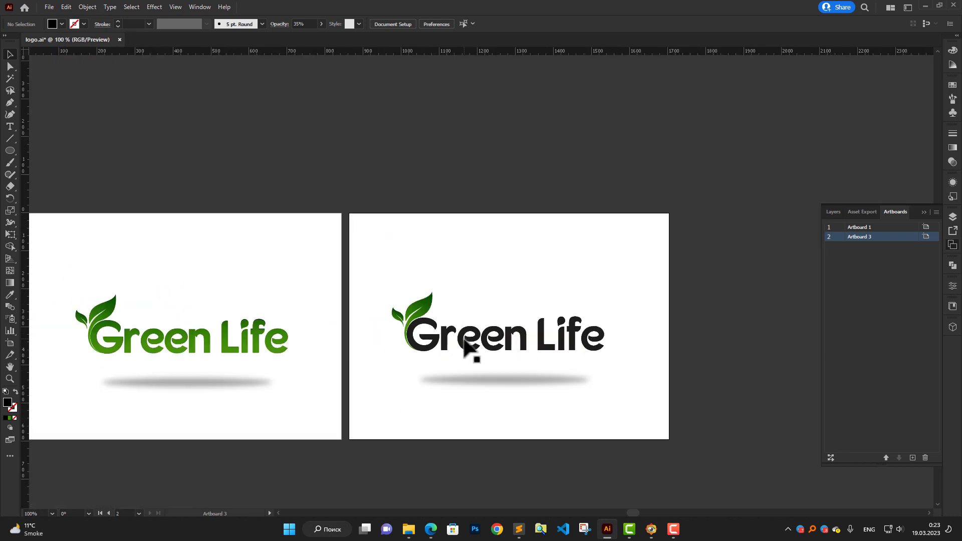
scroll(438, 359, "up", 1)
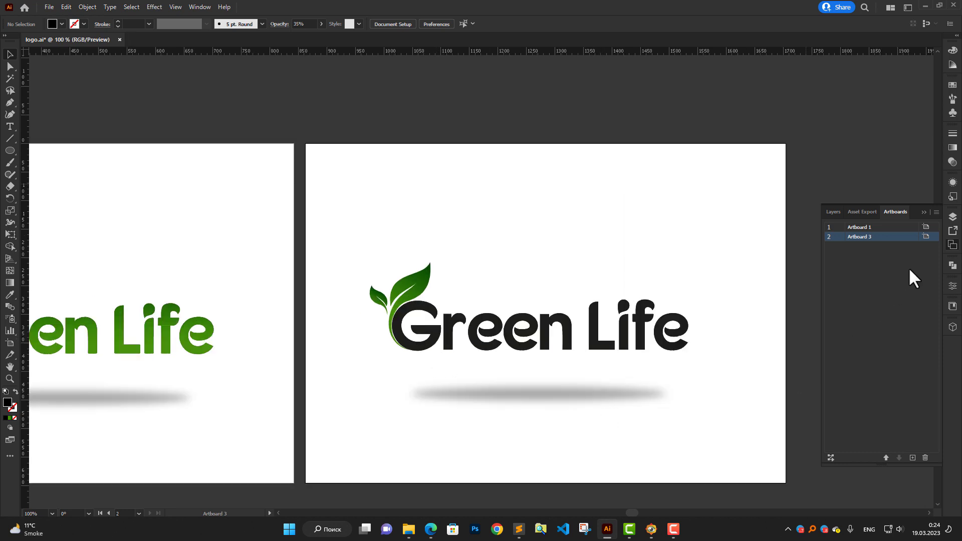
Step: Add a third artboard and duplicate the black-text logo with its leaves onto it
left_click(912, 457)
scroll(525, 307, "down", 2)
left_click_drag(167, 255, 336, 321)
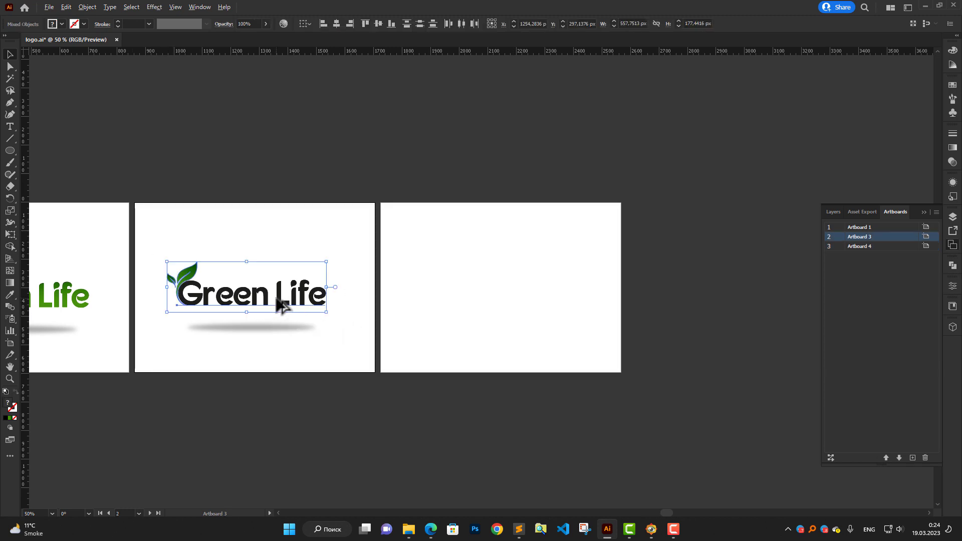
left_click_drag(281, 303, 550, 287)
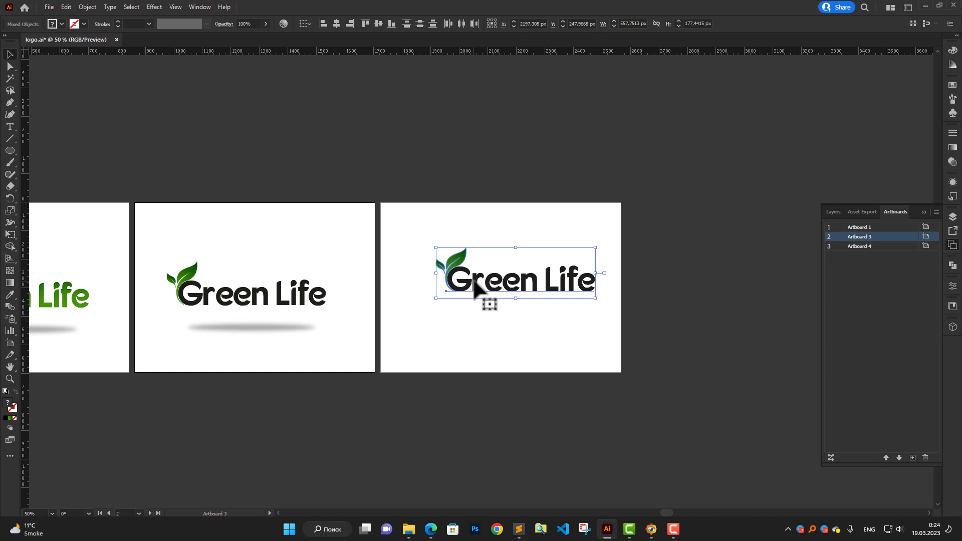
Step: Shorten the text on the third artboard to the single letter G
scroll(474, 281, "up", 2)
double_click(478, 283)
left_click_drag(471, 283, 722, 283)
key("BackSpace")
left_click(10, 53)
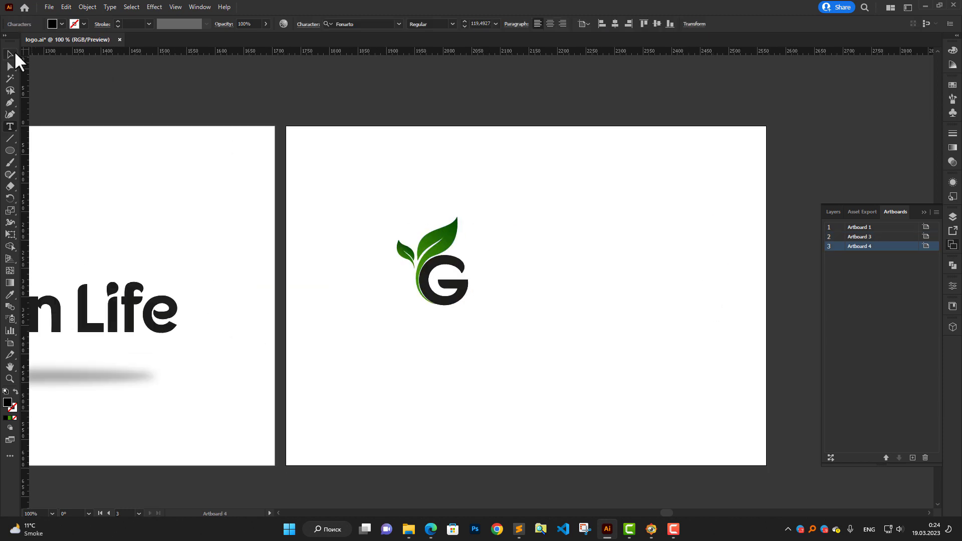
Step: Move the G and its leaves toward the middle of the third artboard and scale them up proportionally to nearly double size
left_click(624, 360)
left_click_drag(358, 217, 532, 325)
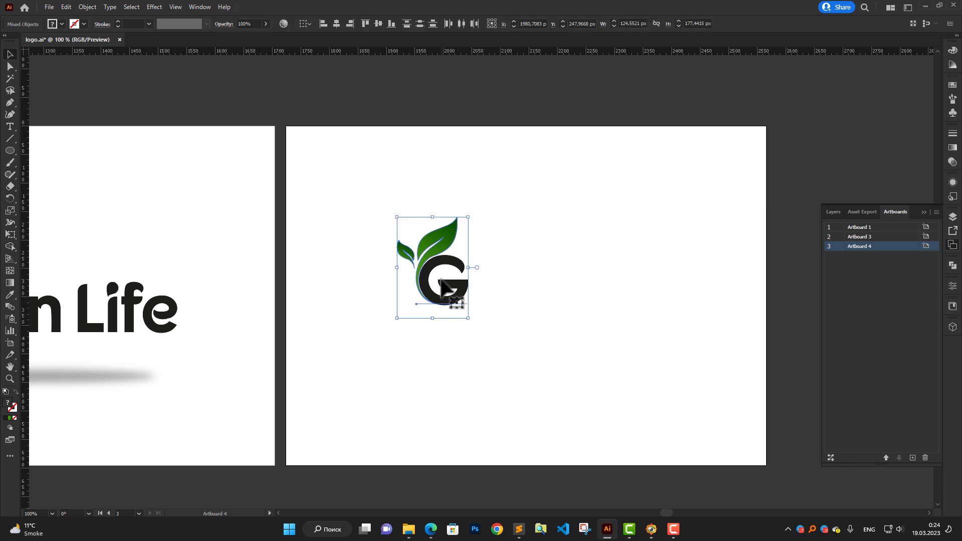
left_click_drag(434, 283, 521, 282)
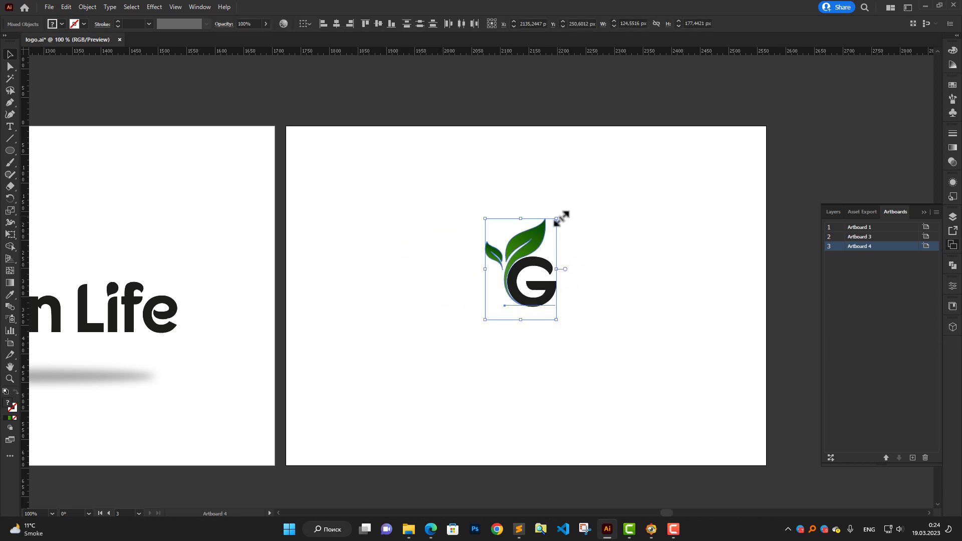
left_click_drag(557, 219, 782, 176)
left_click(694, 272)
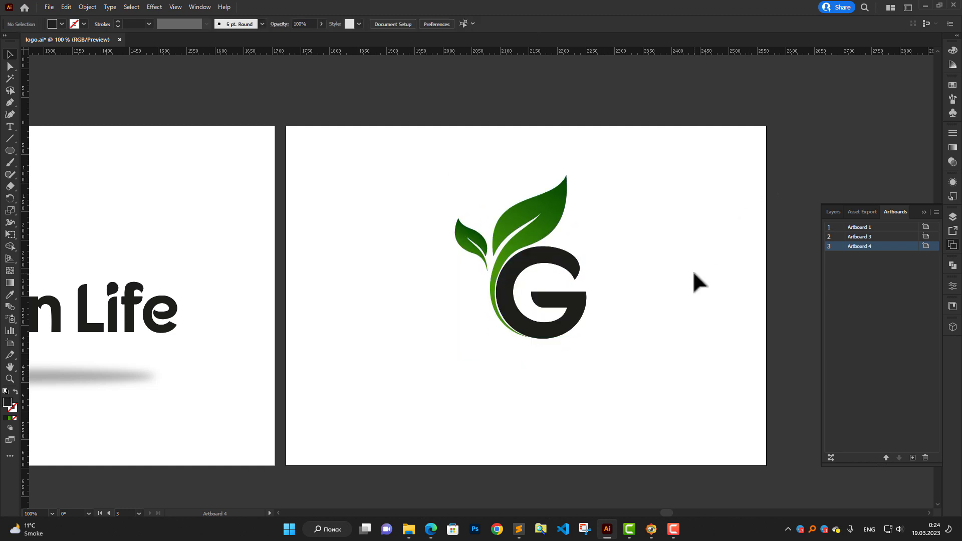
Step: Copy the brand name Green Life from the Green Life.txt notes in Sublime Text and return to Illustrator
scroll(516, 356, "down", 1)
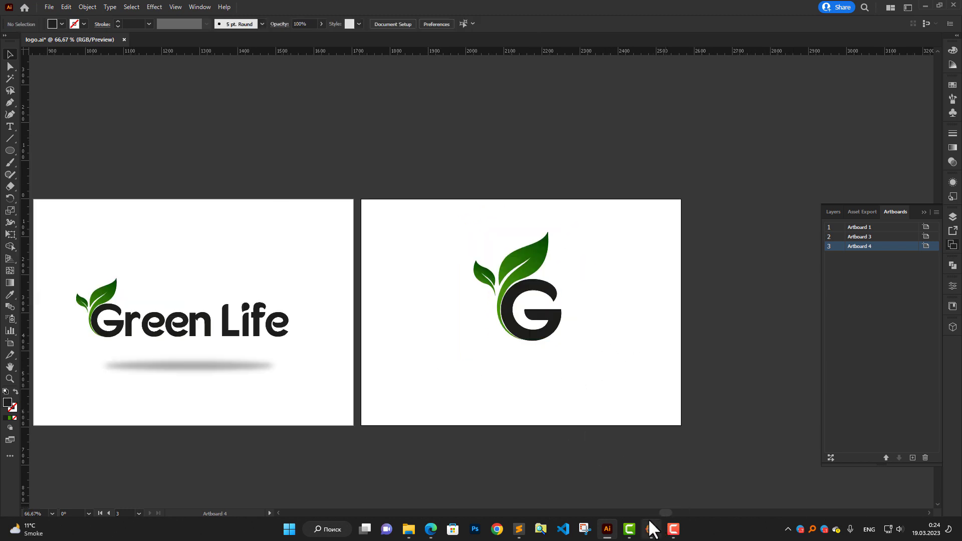
left_click(519, 529)
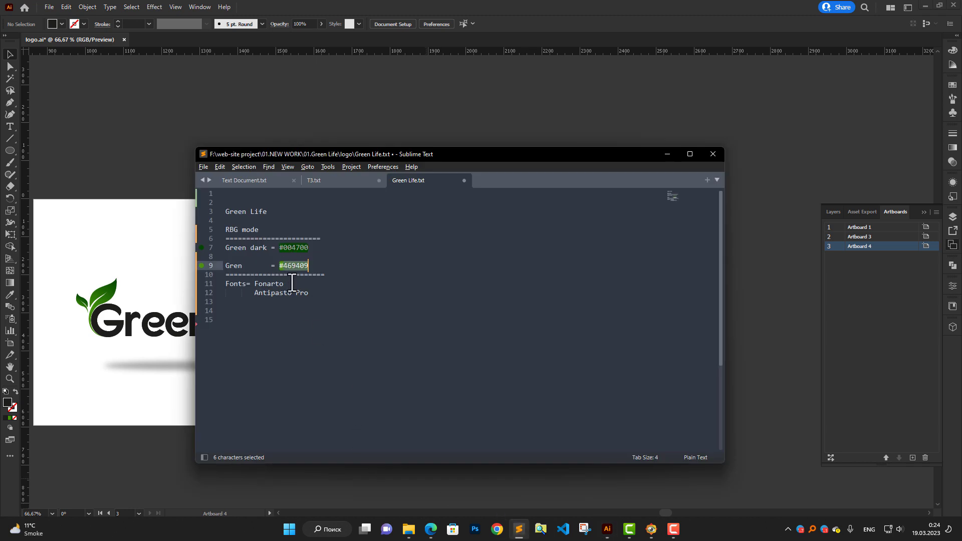
left_click(274, 211)
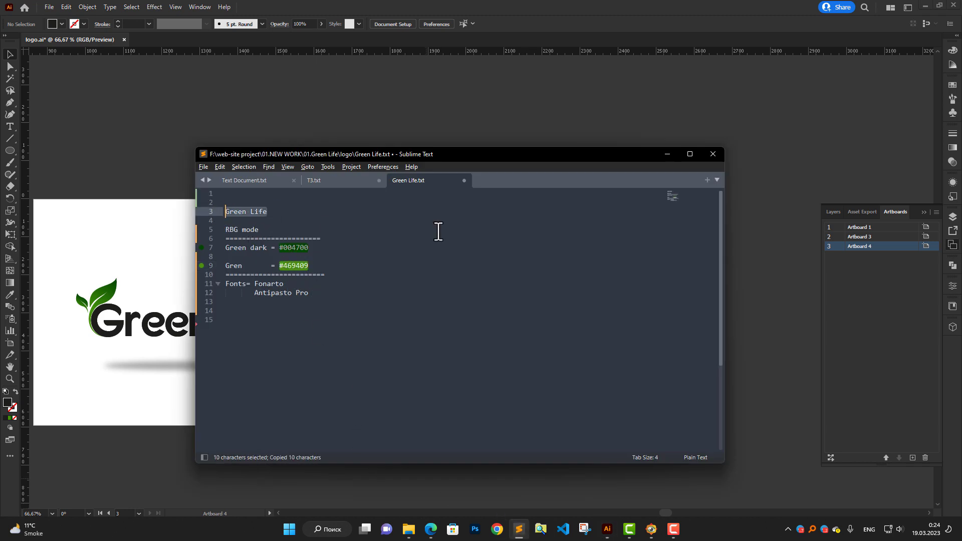
left_click(668, 155)
Step: Add the text "Green Life" on the third artboard and move it under the large G
scroll(528, 338, "up", 1)
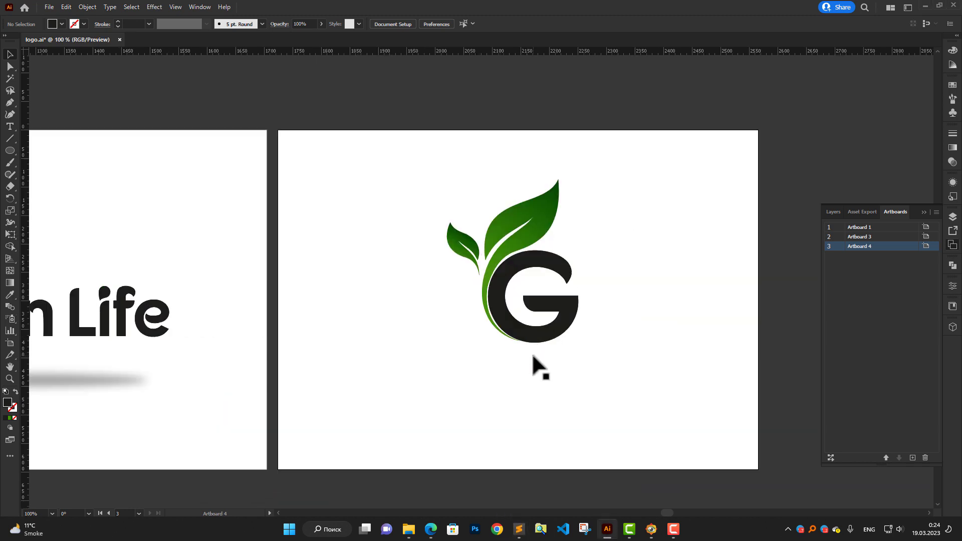
key("t")
left_click(454, 381)
type("Green Life")
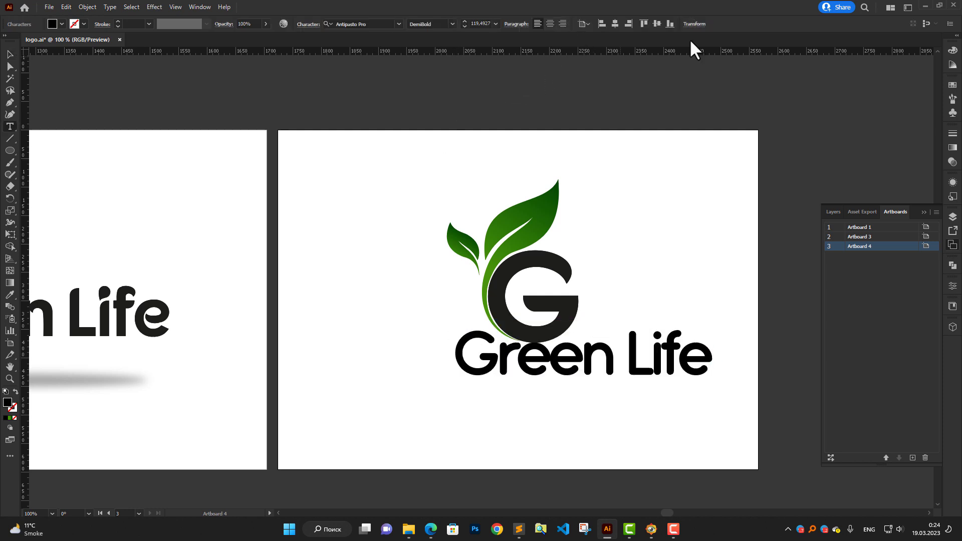
left_click(10, 54)
left_click(591, 397)
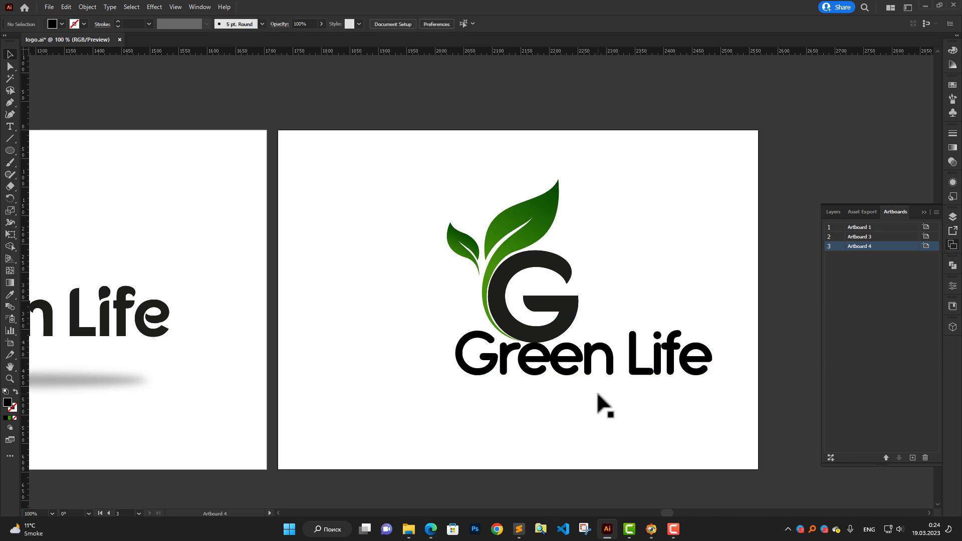
left_click_drag(563, 369, 521, 388)
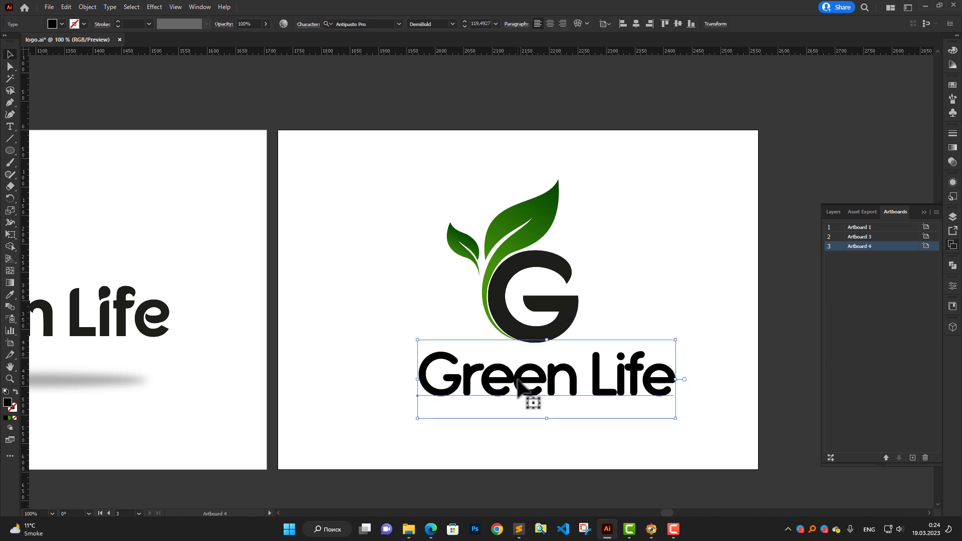
Step: Set the tracking of the whole new Green Life text to 0
double_click(519, 388)
key("ctrl+a")
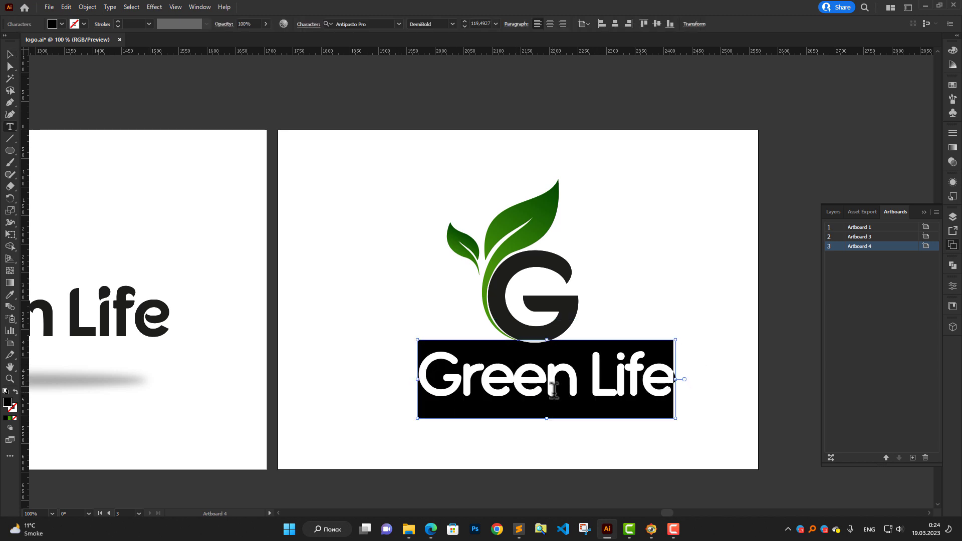
left_click(310, 25)
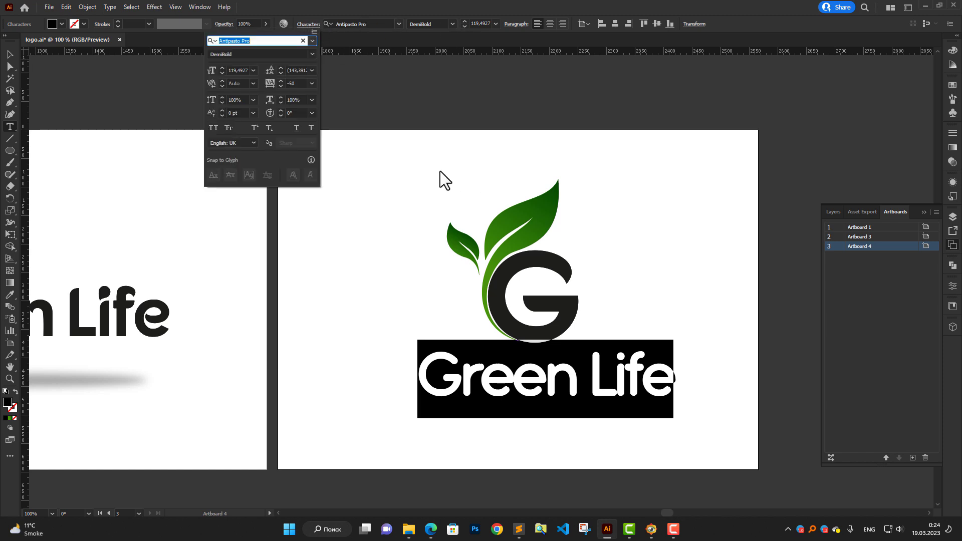
left_click(312, 83)
left_click(321, 162)
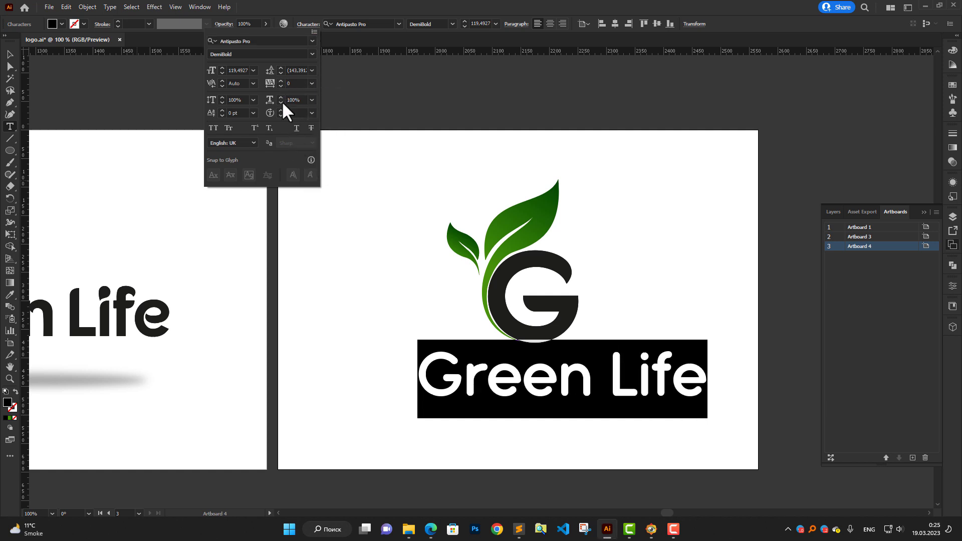
Step: Change the new text's font to Fonarto and turn on All Caps
left_click(310, 50)
left_click(314, 36)
left_click(314, 36)
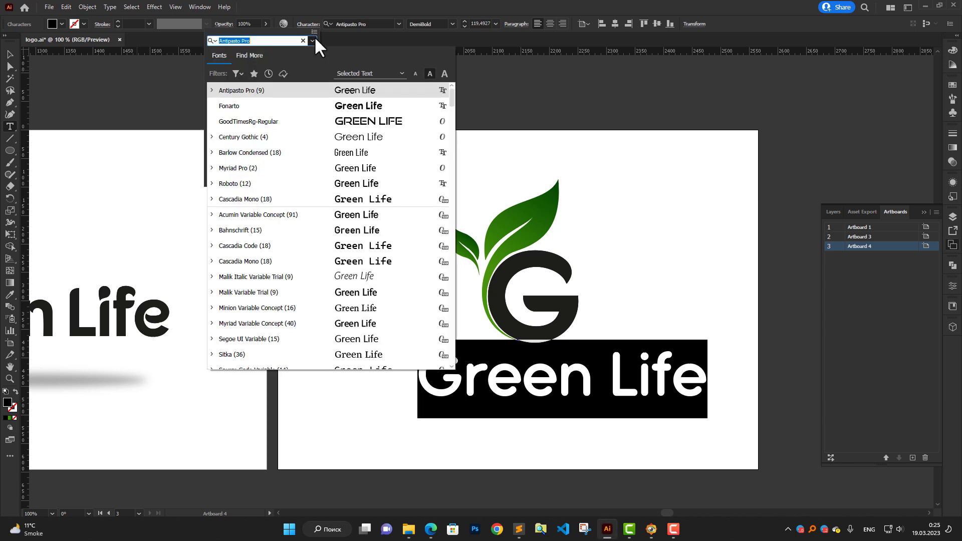
left_click(335, 105)
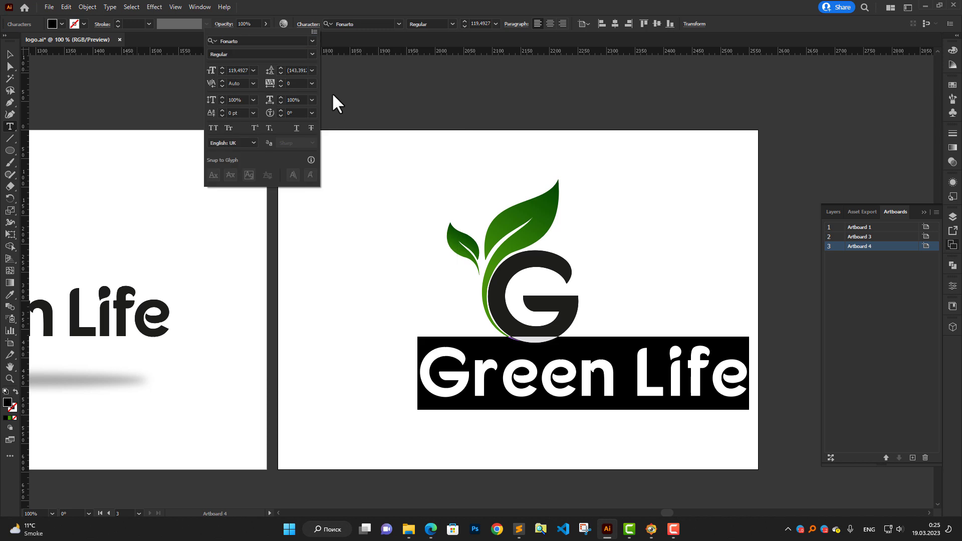
left_click(213, 128)
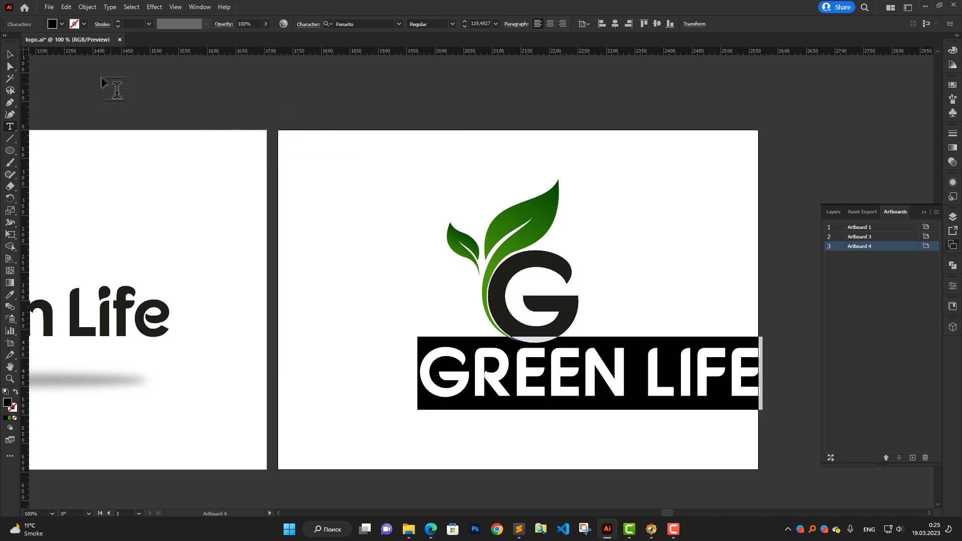
Step: Move the GREEN LIFE text to sit centred below the G and fill it with the near-black swatch
left_click(11, 54)
left_click_drag(608, 382, 551, 386)
left_click(61, 23)
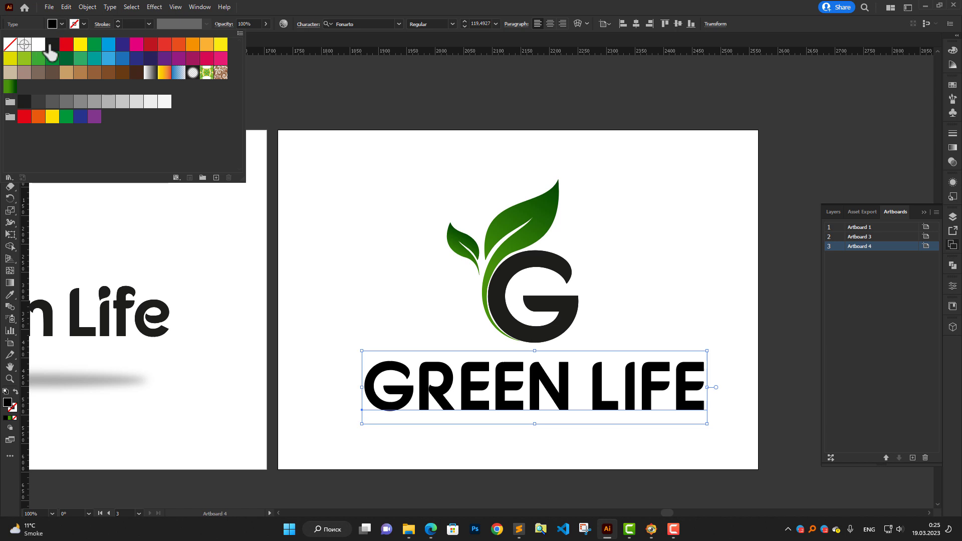
left_click(53, 44)
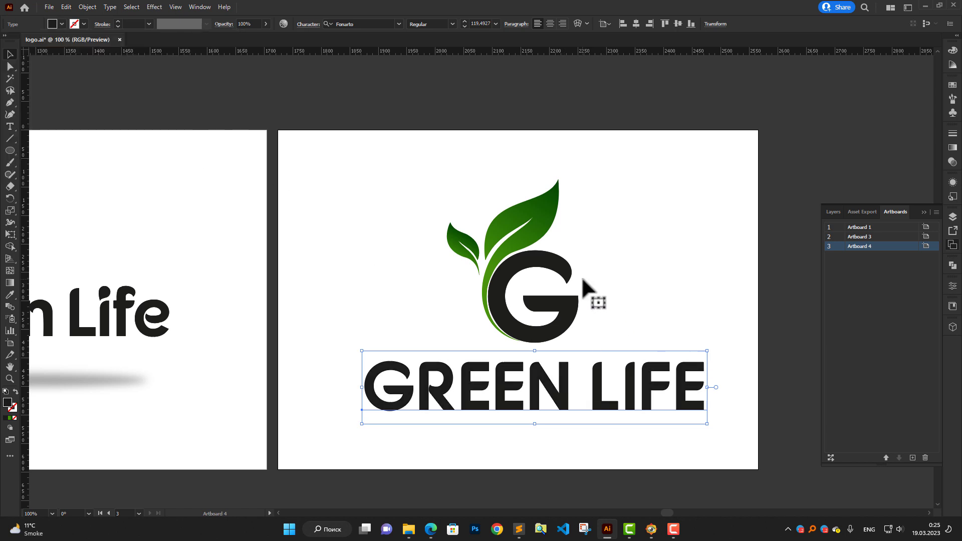
Step: Scale the GREEN LIFE text down proportionally to about 72.6 pt and position it close beneath the G
scroll(584, 279, "down", 1)
scroll(609, 321, "up", 1)
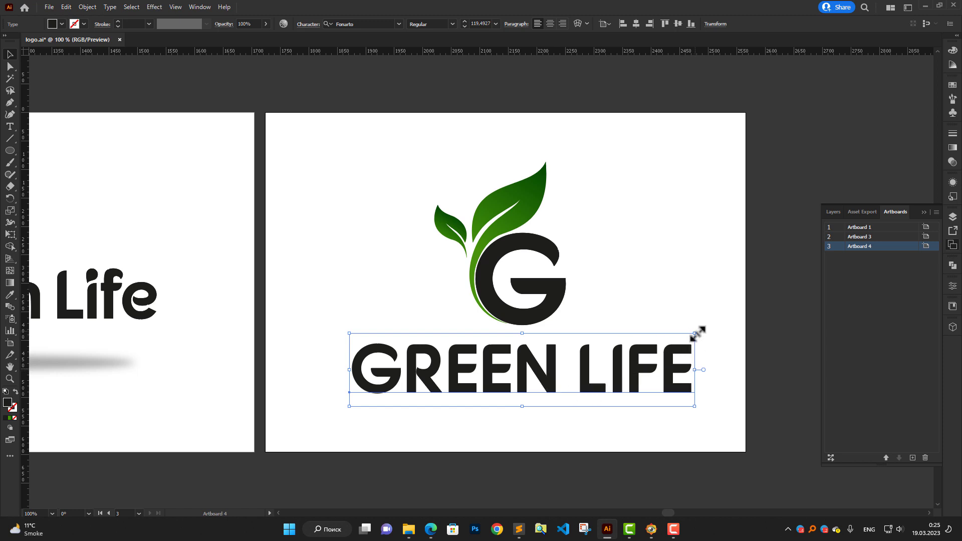
left_click_drag(697, 335, 645, 345)
left_click_drag(566, 372, 568, 354)
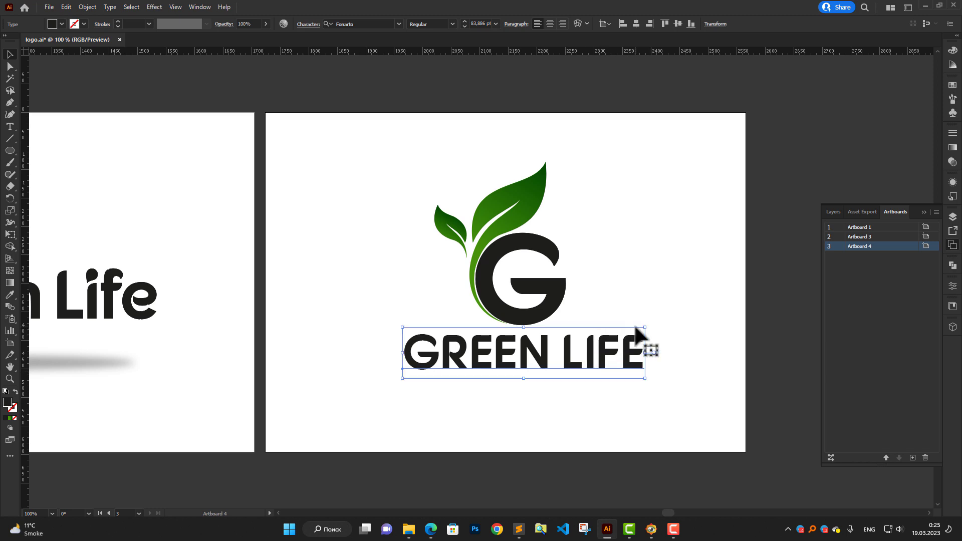
left_click_drag(647, 326, 631, 333)
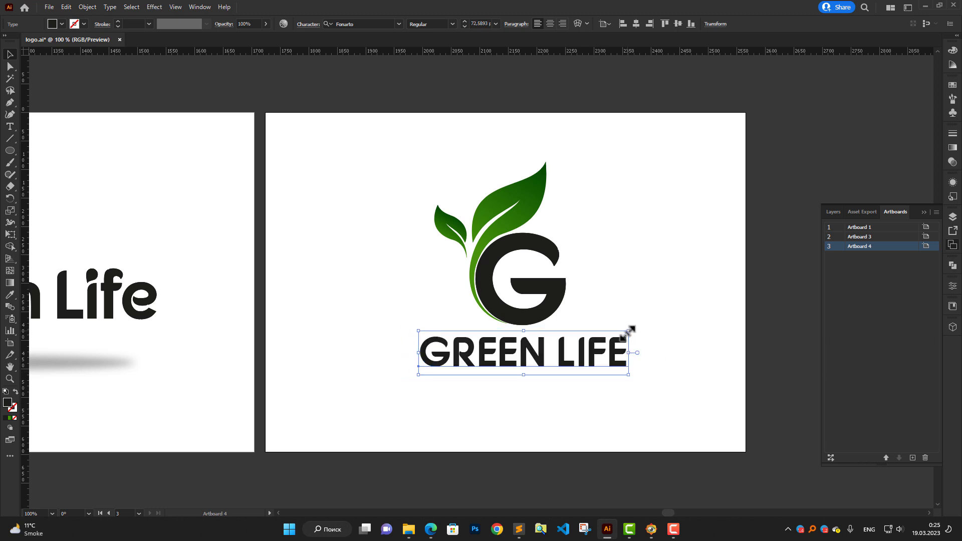
left_click(619, 264)
Step: Nudge the large G slightly left against the leaf stem and shift the GREEN LIFE text left under it
scroll(503, 289, "up", 1)
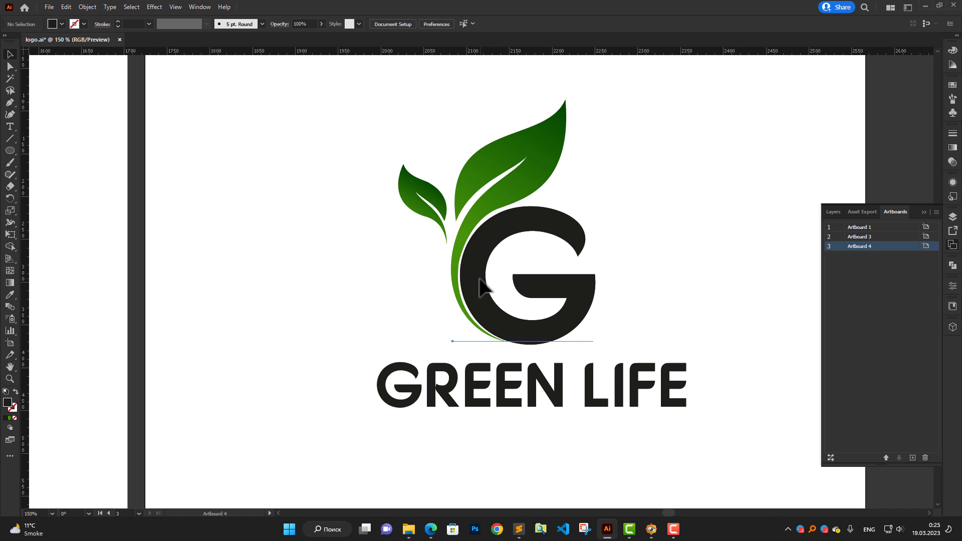
left_click_drag(479, 279, 475, 278)
left_click(601, 300)
left_click_drag(562, 386, 541, 384)
Step: Add a new fill to the GREEN LIFE text and apply the green linear gradient to it
left_click(544, 394)
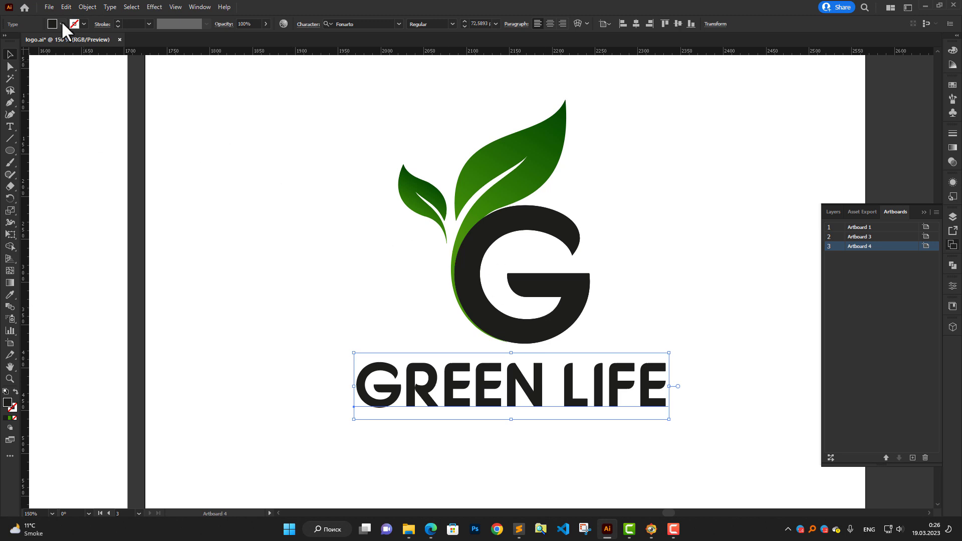
left_click(10, 420)
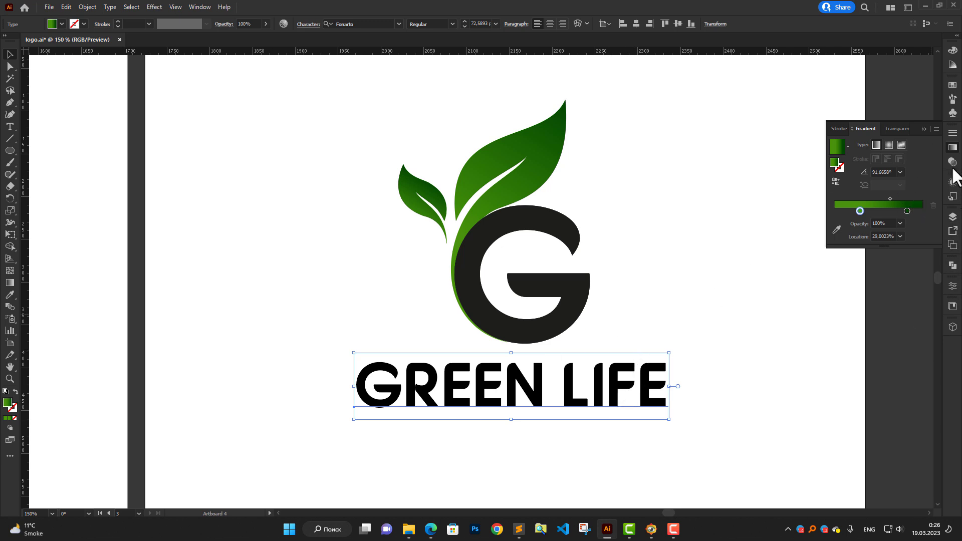
left_click(949, 148)
left_click(953, 182)
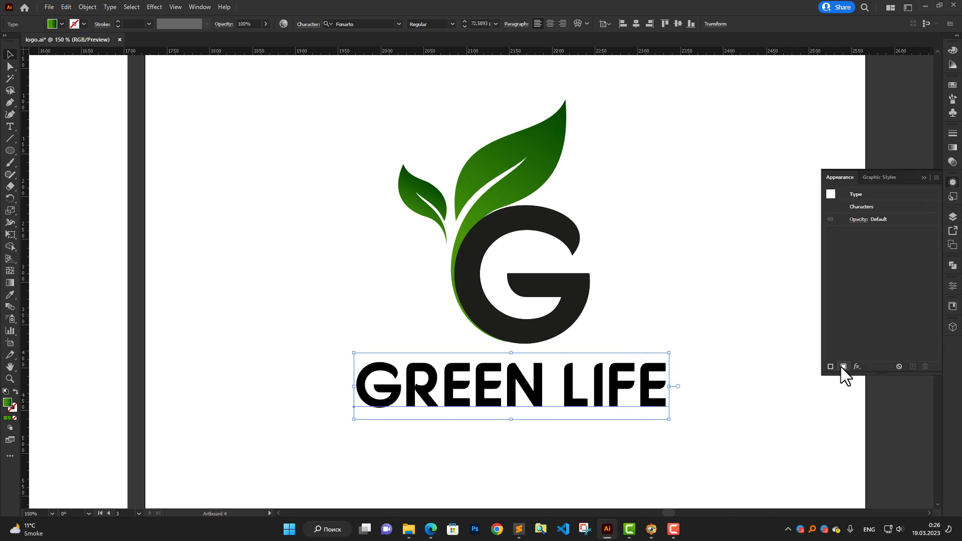
left_click(844, 367)
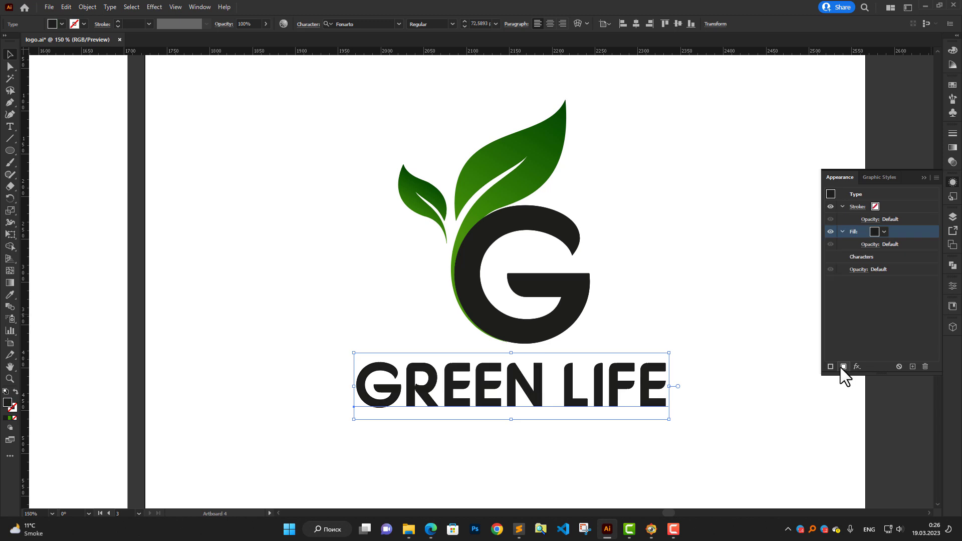
left_click(953, 148)
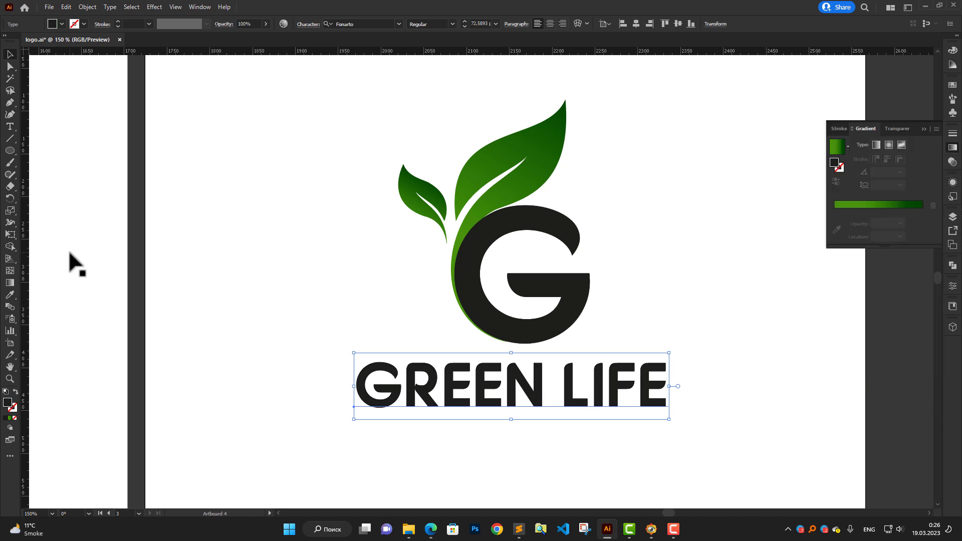
left_click(10, 282)
left_click(489, 384)
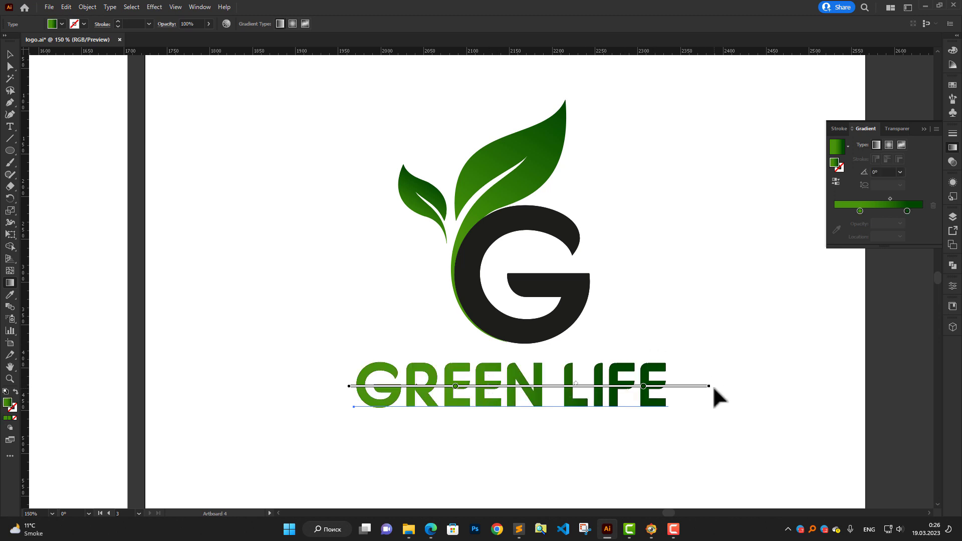
Step: Redraw the text's gradient vertically at 90° so it runs down through the GREEN LIFE letters
mouse_move(713, 386)
left_mouse_down()
mouse_move(616, 146)
mouse_move(374, 178)
mouse_move(353, 174)
mouse_move(352, 152)
left_mouse_up()
mouse_move(511, 175)
left_mouse_down()
mouse_move(522, 346)
mouse_move(511, 356)
left_mouse_up()
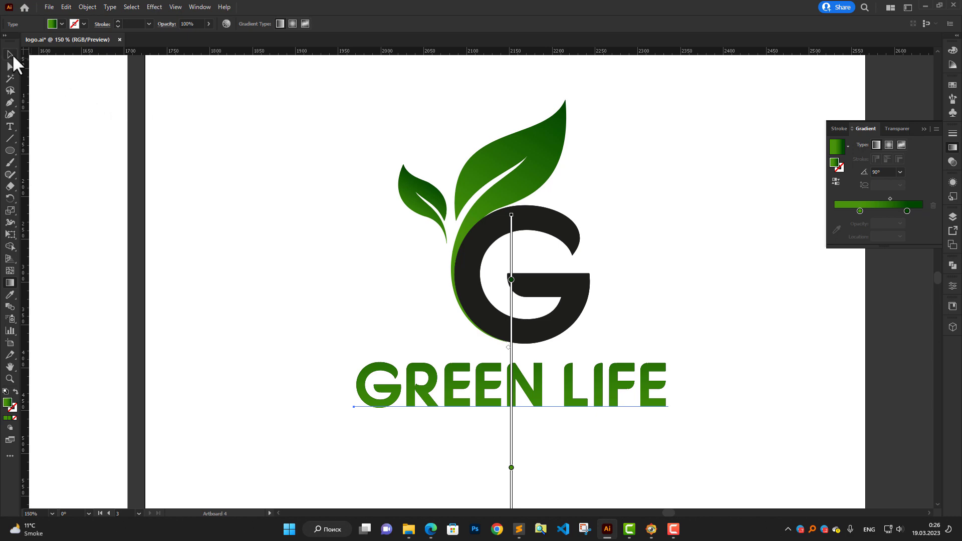
left_click(13, 56)
left_click(388, 239)
Step: Duplicate the blurred shadow ellipse from the second artboard and place the copy below GREEN LIFE on the third
scroll(388, 239, "down", 3)
scroll(481, 361, "up", 2)
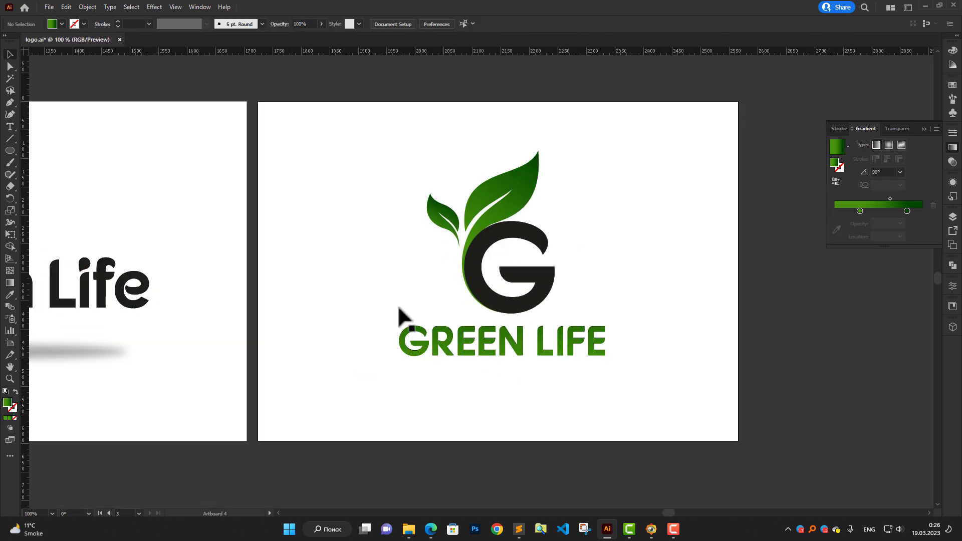
scroll(573, 320, "down", 2)
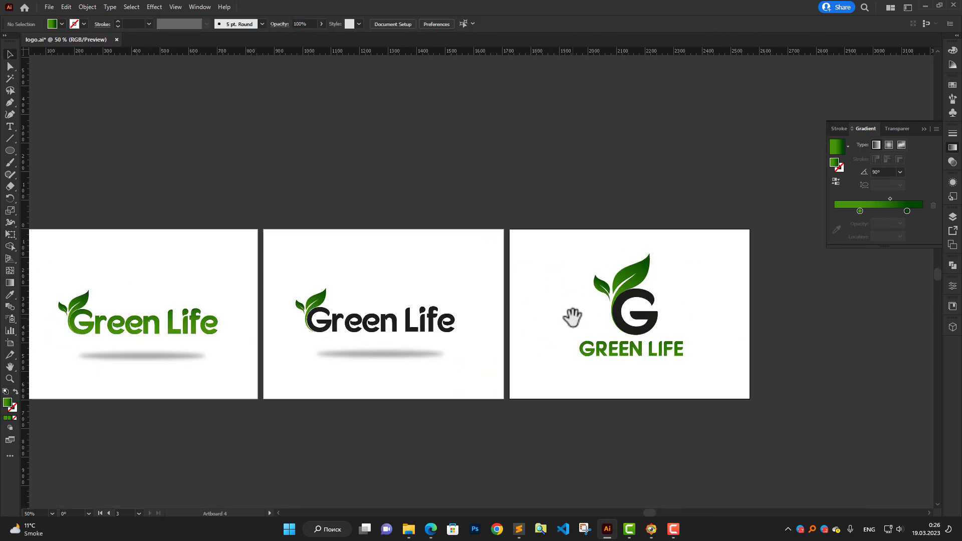
scroll(573, 316, "up", 1)
left_click(345, 365)
left_click_drag(331, 370, 674, 396)
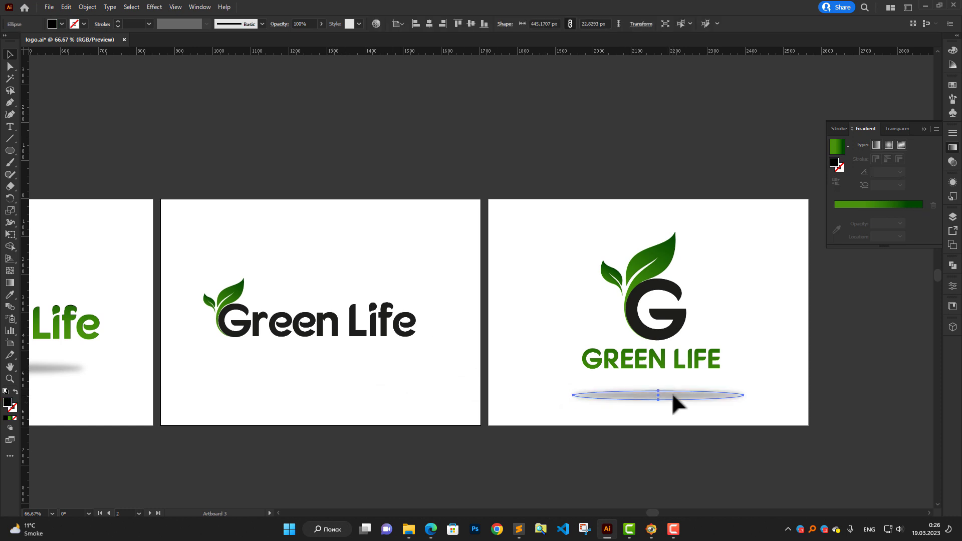
key("ctrl+z")
left_click_drag(349, 371, 691, 396)
Step: Nudge the leaves slightly left beside the G and reposition the shadow lower and centred under the text
mouse_move(659, 270)
left_mouse_down()
mouse_move(655, 263)
mouse_move(657, 271)
left_mouse_up()
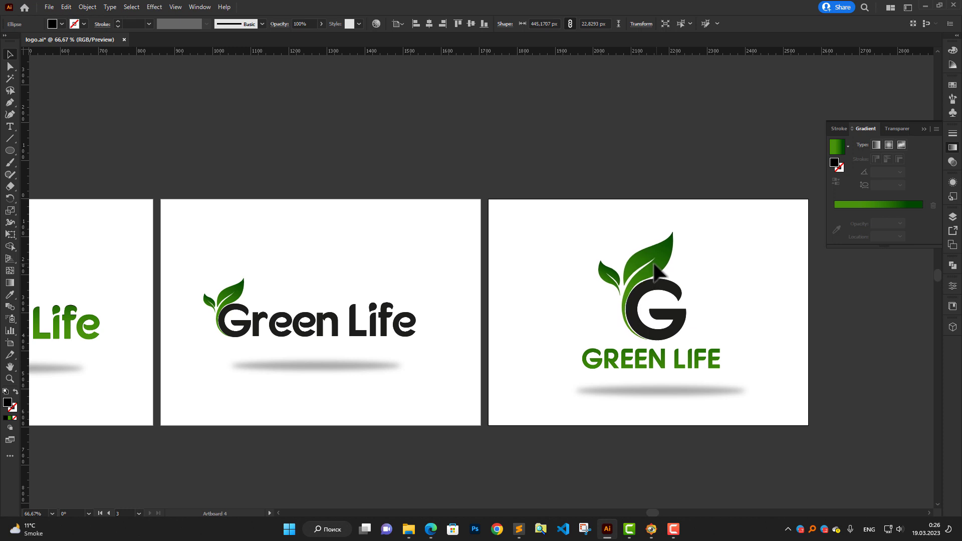
left_click(726, 277)
left_click_drag(702, 393, 697, 400)
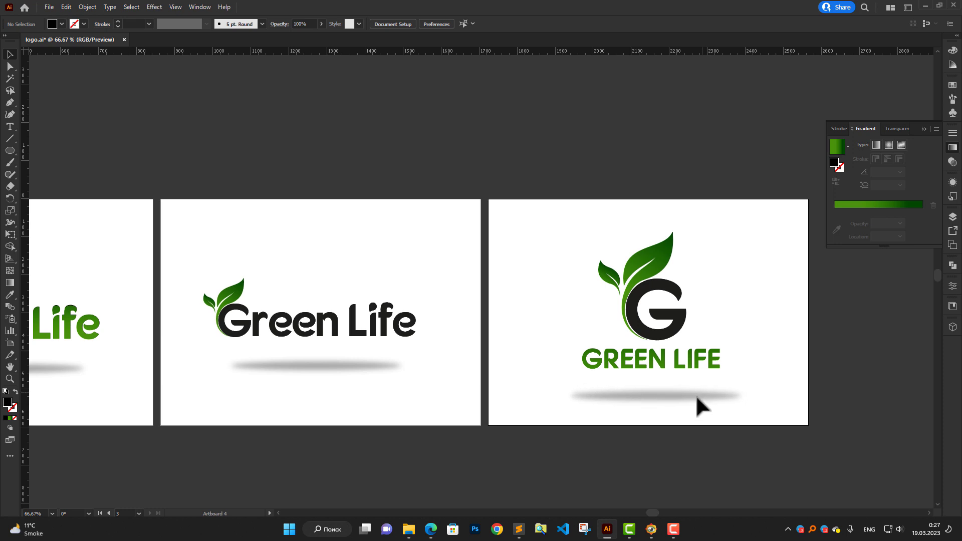
left_click(697, 397)
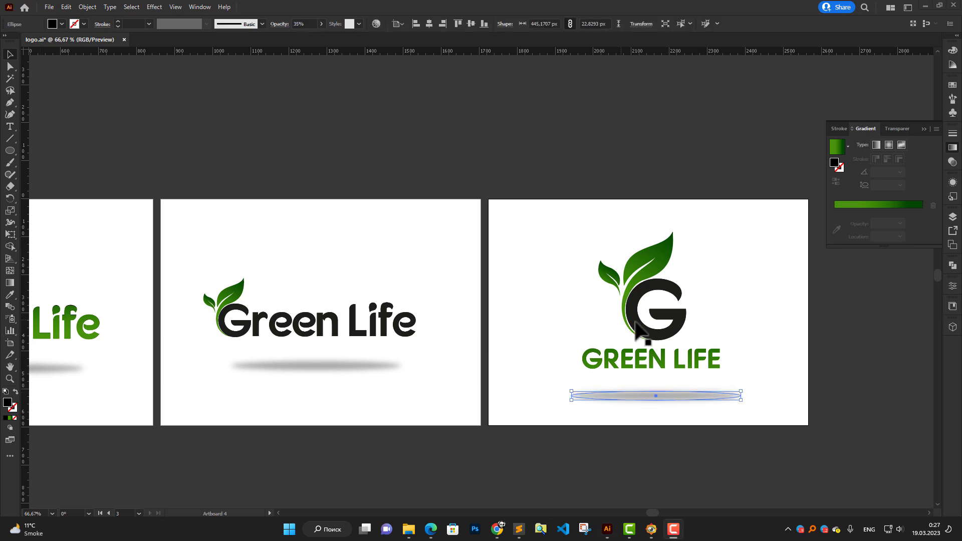
left_click(741, 323)
Step: Paste the word BIOHUMUS as a new text object below the G on the third artboard
scroll(690, 390, "up", 2)
key("t")
left_click(574, 365)
key("ctrl+v")
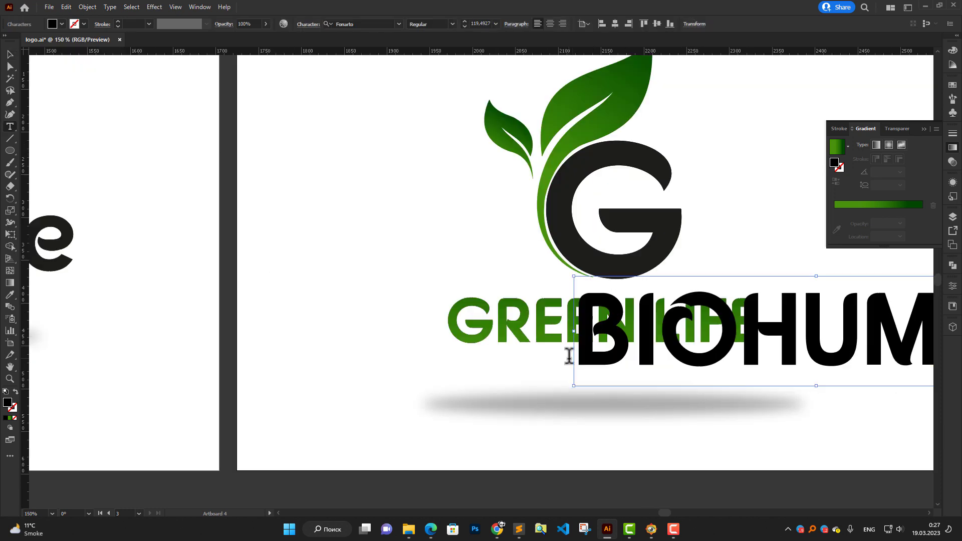
Step: Set the BIOHUMUS text on the third artboard to 24 pt in the Century Gothic font
key("ctrl+a")
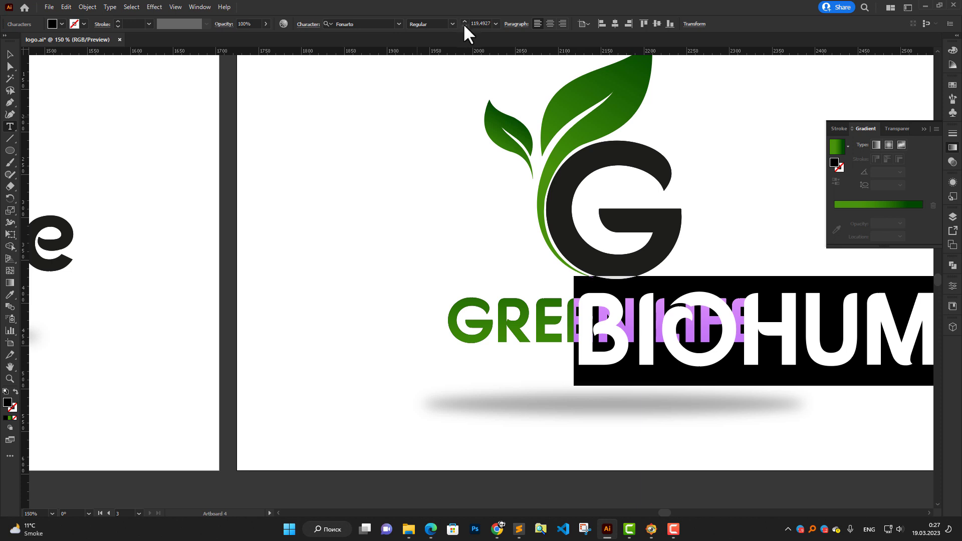
left_click(464, 26)
left_click(496, 24)
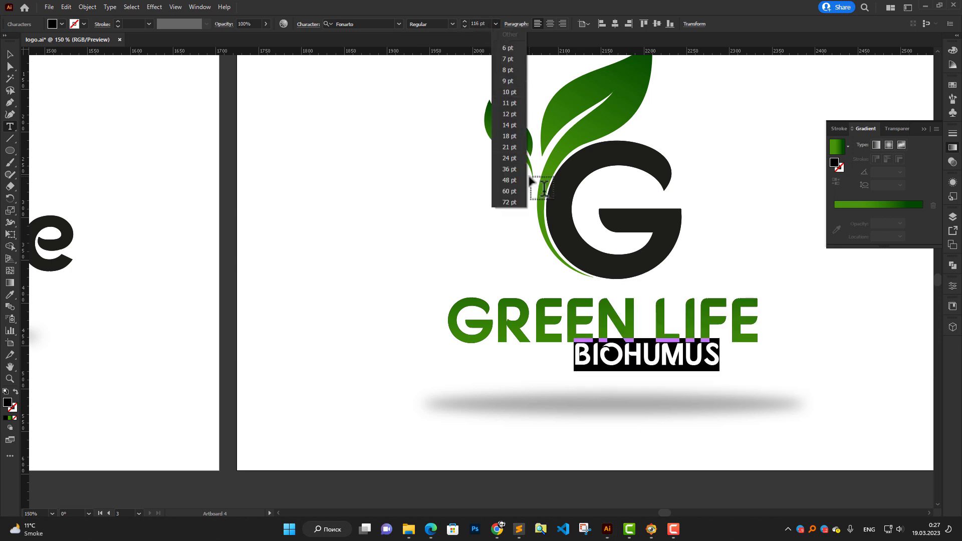
left_click(512, 159)
left_click(398, 24)
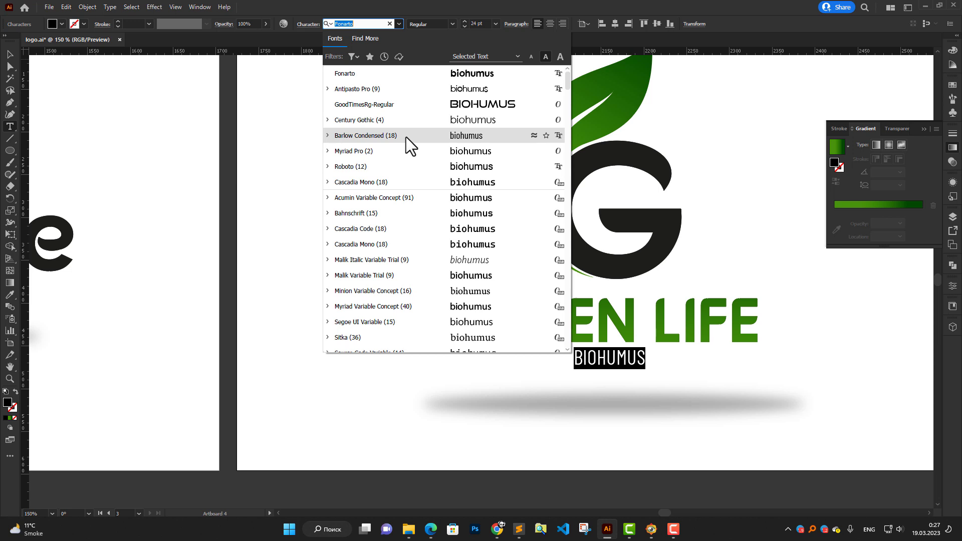
left_click(414, 122)
Step: Turn off All Caps for the BIOHUMUS text
left_click(308, 24)
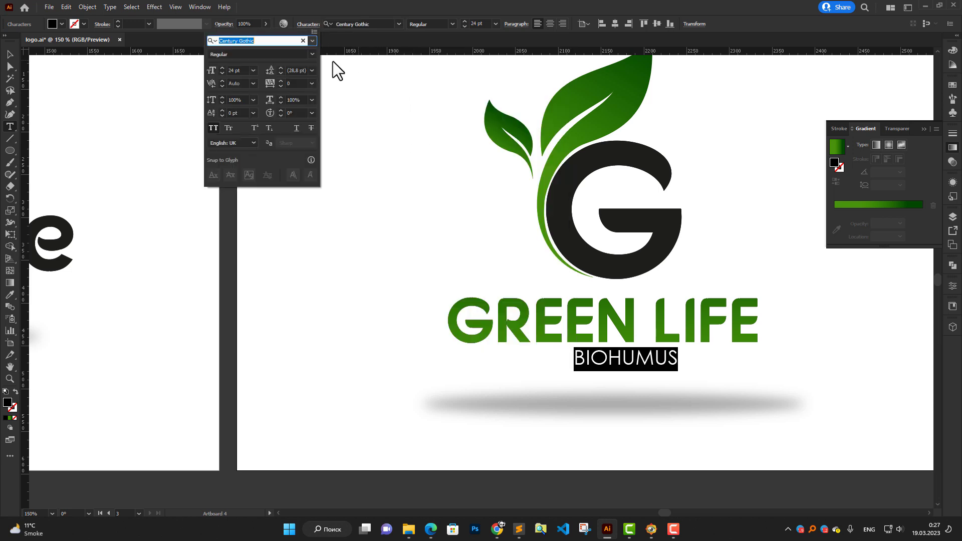
left_click(312, 84)
left_click(323, 160)
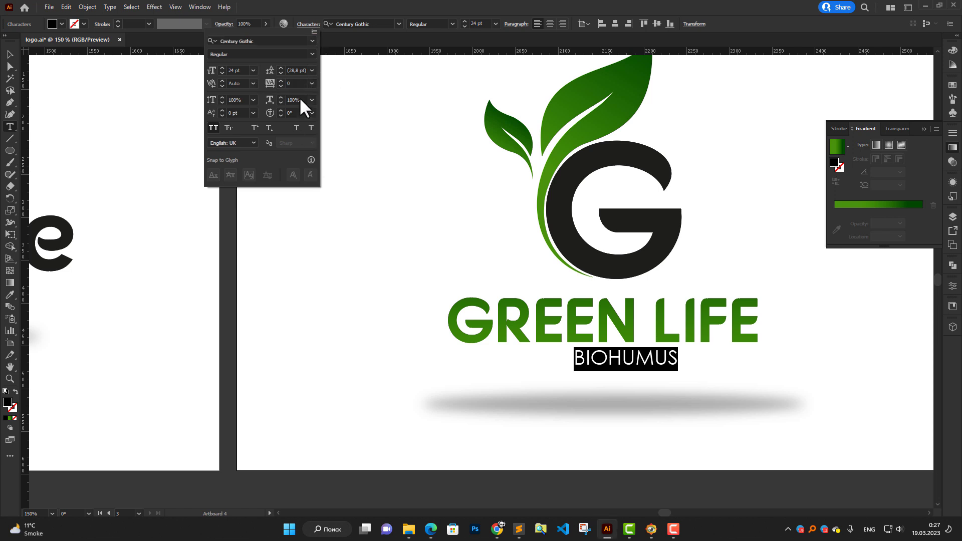
left_click(214, 129)
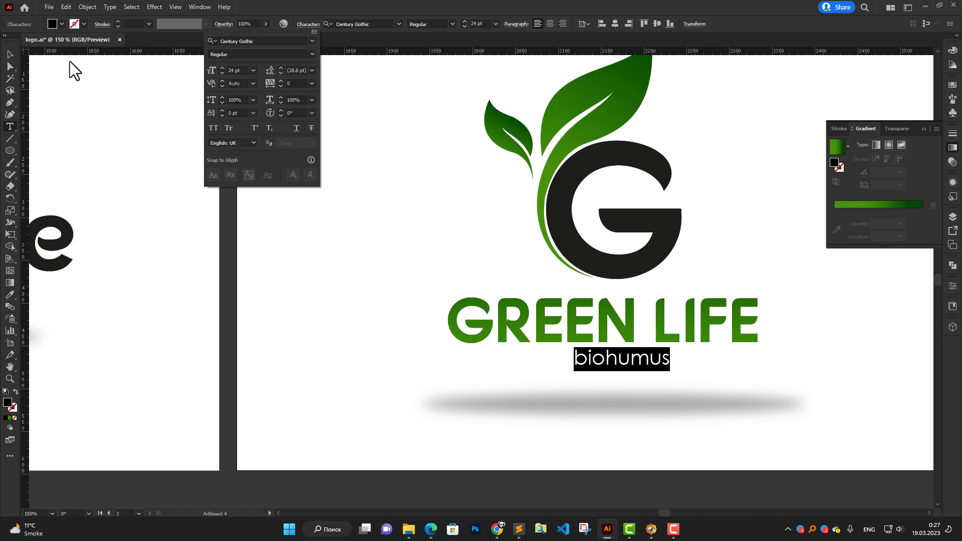
Step: Move the biohumus text between GREEN LIFE and the shadow, and apply All Caps to it
left_click(10, 54)
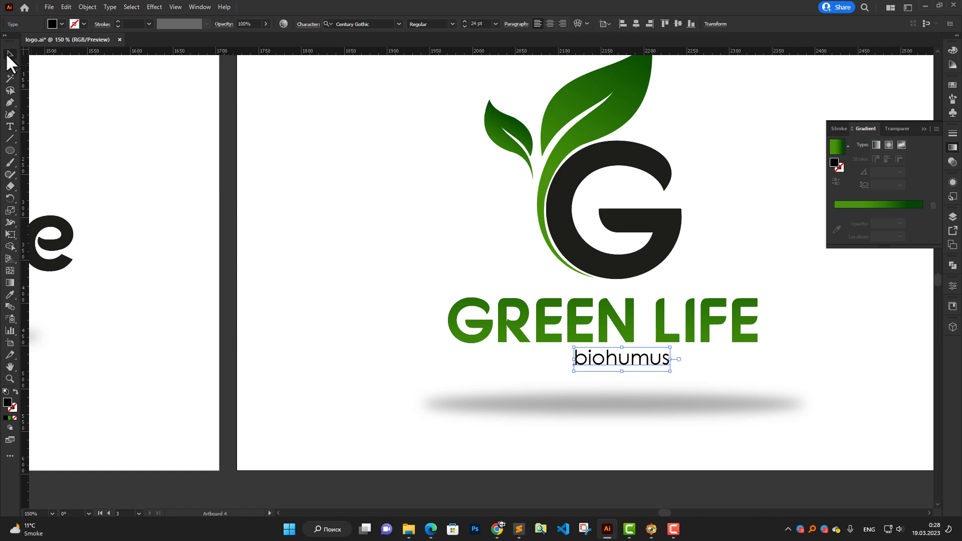
left_click_drag(625, 358, 609, 370)
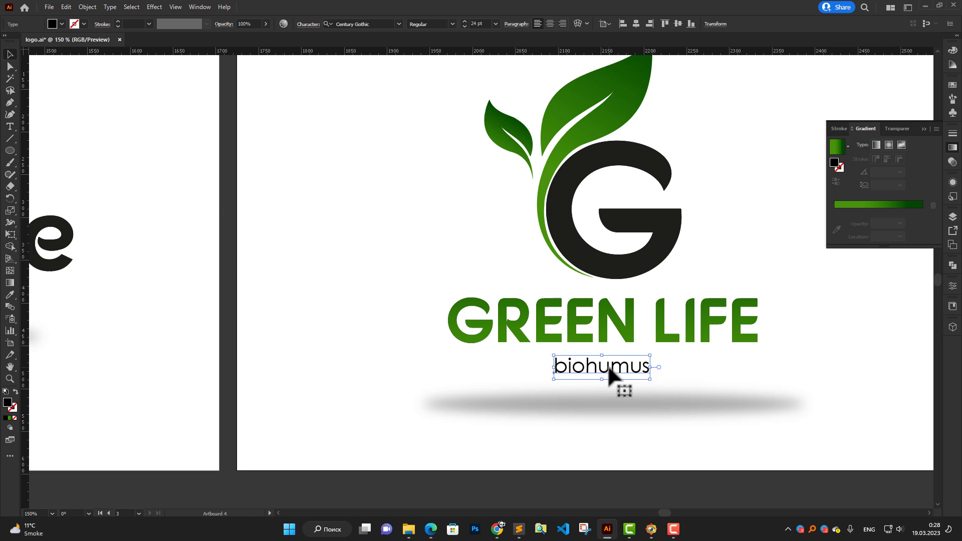
left_click(306, 25)
left_click(212, 129)
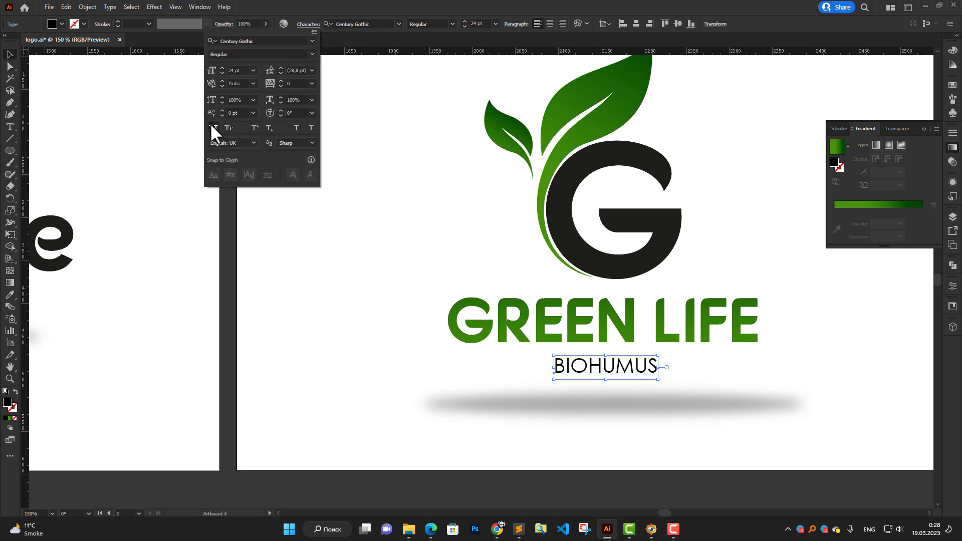
Step: Widen the letter spacing of BIOHUMUS by setting its tracking to 250
left_click(281, 81)
left_click(280, 81)
left_click(281, 81)
left_click(281, 81)
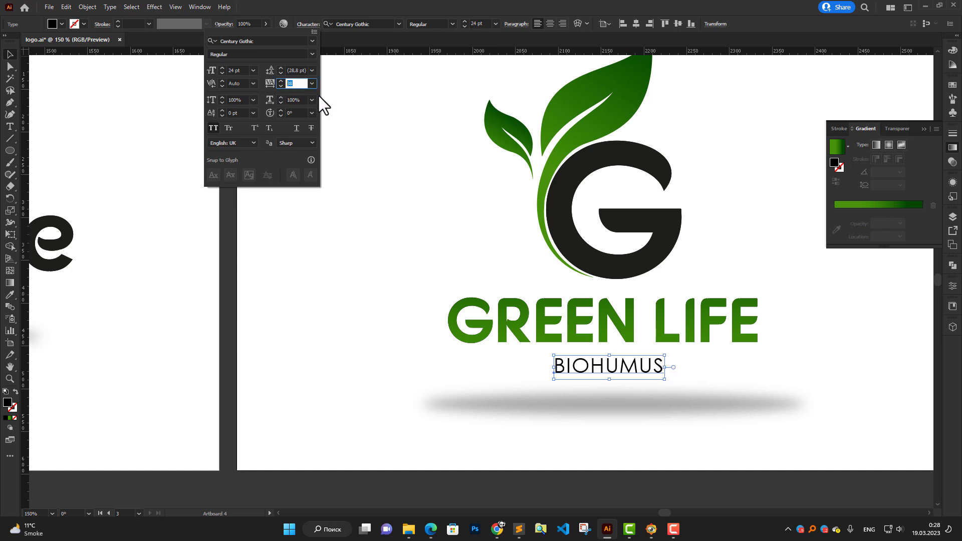
key("Return")
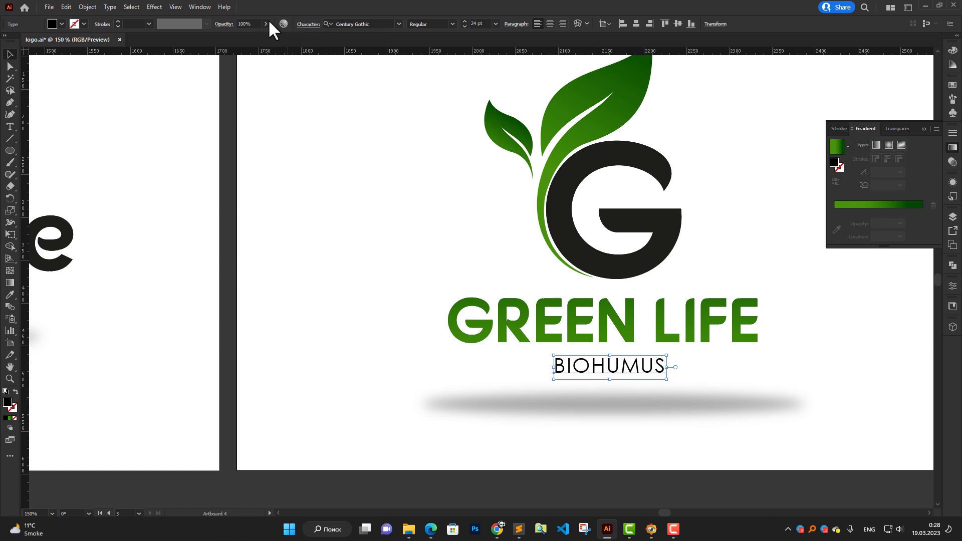
left_click(307, 25)
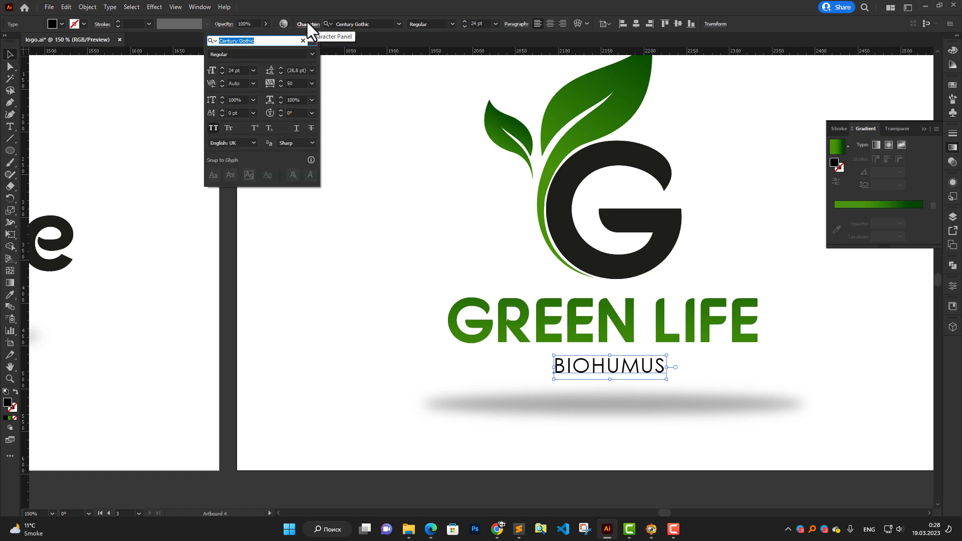
left_click(289, 83)
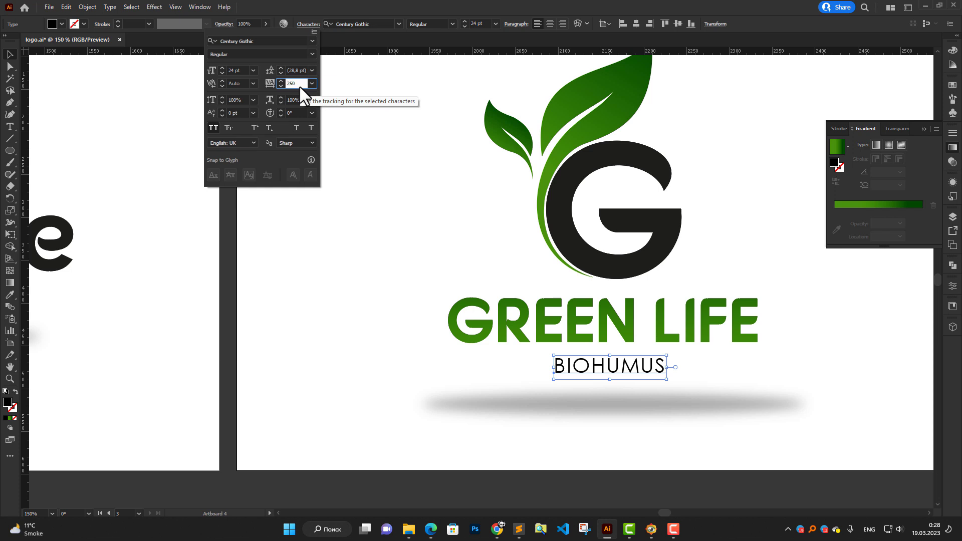
key("Return")
Step: Centre BIOHUMUS beneath GREEN LIFE and place the shadow a little lower under it
left_click_drag(633, 365, 603, 428)
mouse_move(619, 378)
left_mouse_down()
mouse_move(627, 381)
mouse_move(619, 372)
left_mouse_up()
key("ctrl+shift+a")
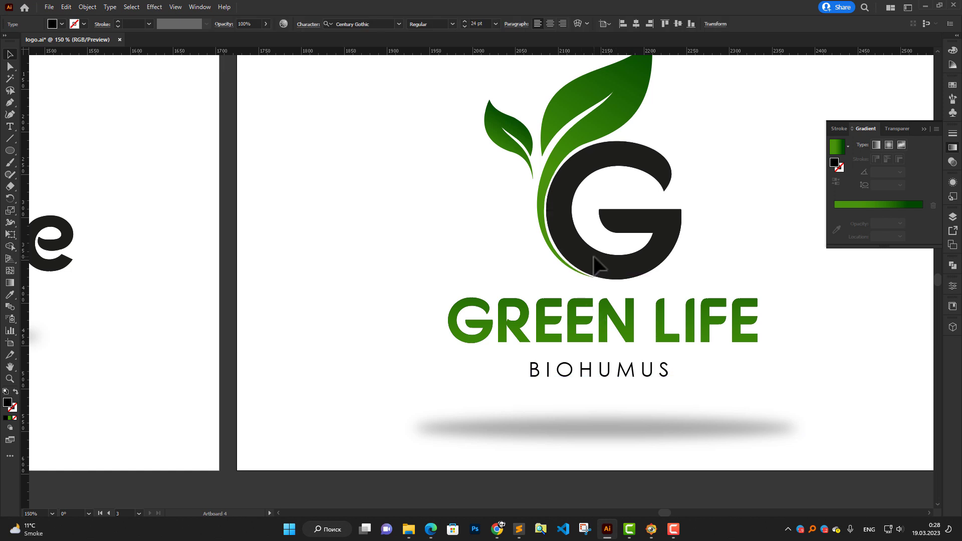
Step: Review the finished stacked G logo and all three logo artboards together
left_click(594, 263)
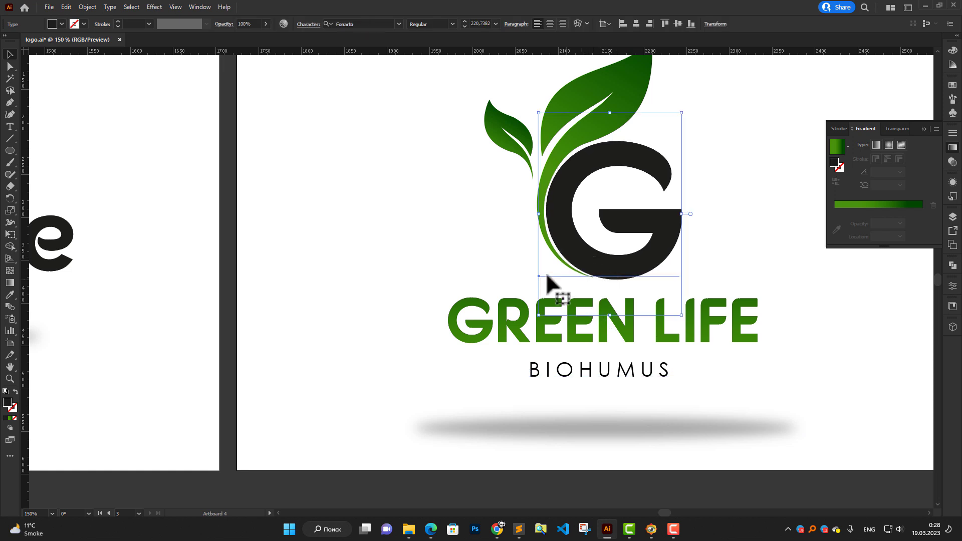
left_click(429, 236)
left_click_drag(430, 236, 492, 252)
scroll(392, 252, "down", 1)
left_click(490, 346)
left_click(403, 246)
scroll(404, 246, "down", 2)
left_click_drag(406, 246, 570, 276)
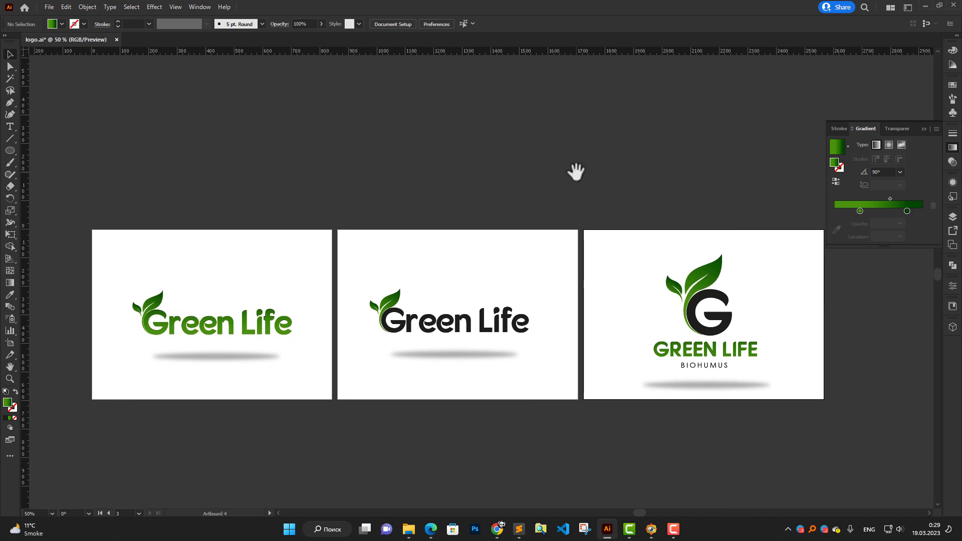
left_click(731, 321)
left_click(652, 192)
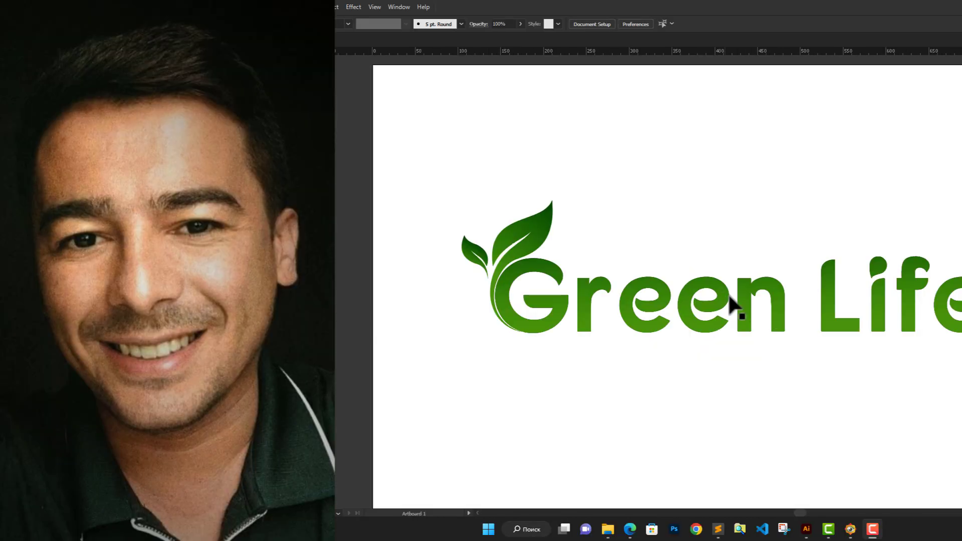
Step: Tighten the tracking of the Green Life text on the first artboard
double_click(736, 299)
key("ctrl+a")
left_click(508, 24)
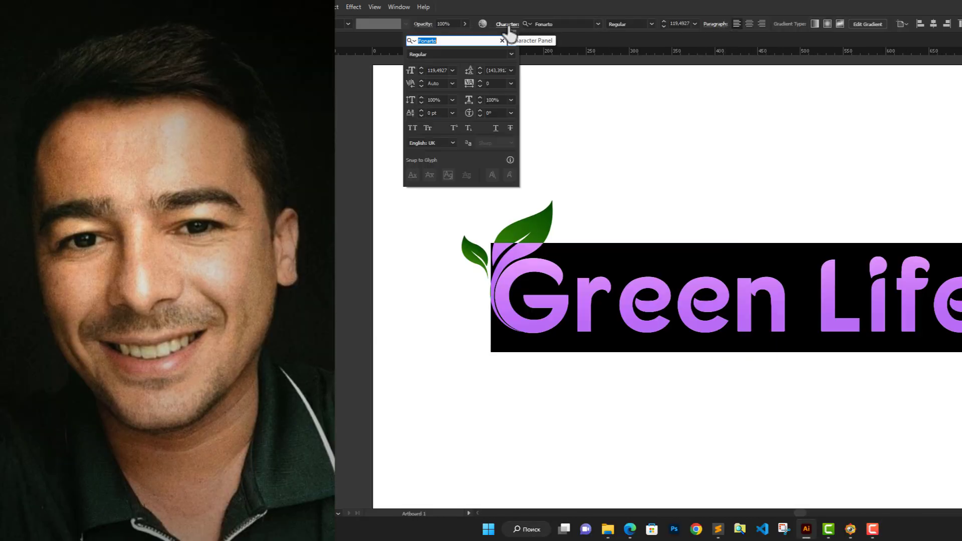
left_click(479, 86)
left_click(511, 84)
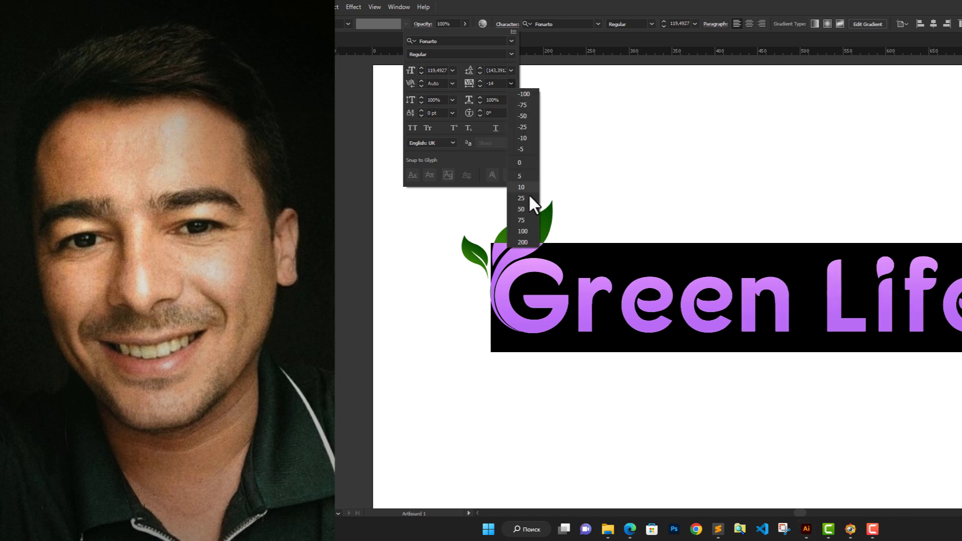
key("Escape")
Step: Select the leaves and Green Life text together and move them to the centre of the first artboard
left_click(415, 196, "ctrl")
key("v")
left_click_drag(415, 166, 954, 387)
scroll(871, 327, "down", 1)
left_click_drag(871, 326, 761, 293)
left_click(735, 200)
Step: Draw a wide, flat ellipse for the shadow and place it centred below the Green Life text
key("l")
left_click_drag(551, 348, 805, 362)
key("v")
left_click_drag(737, 355, 738, 340)
Step: Apply a blur effect to the shadow ellipse and set its opacity to 35%
left_click(353, 7)
mouse_move(412, 178)
left_click(482, 174)
left_click_drag(880, 243, 858, 242)
left_click(858, 265)
left_click(692, 350)
left_click(521, 24)
left_click_drag(522, 35, 494, 35)
left_click(860, 421)
Step: Select the whole logo with its shadow and move it slightly lower on the first artboard
left_click_drag(455, 199, 513, 209)
left_click_drag(514, 209, 958, 425)
left_click_drag(812, 296, 811, 313)
left_click(763, 200)
scroll(835, 328, "up", 1)
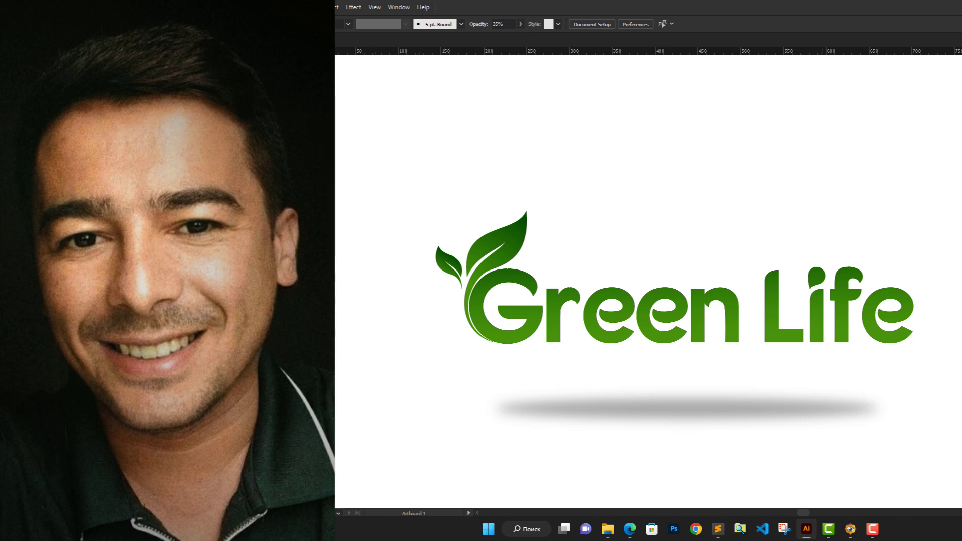
scroll(772, 304, "right", 5)
scroll(772, 303, "down", 3)
left_click(435, 278)
left_click(734, 291)
key("ctrl+0")
key("ctrl+v")
key("Delete")
Step: Copy the leaves and Green Life text from the first artboard and paste them onto the second artboard
scroll(507, 260, "down", 4)
left_click_drag(322, 237, 612, 326)
left_click_drag(467, 277, 613, 334)
key("ctrl+c")
left_click(727, 317)
key("ctrl+0")
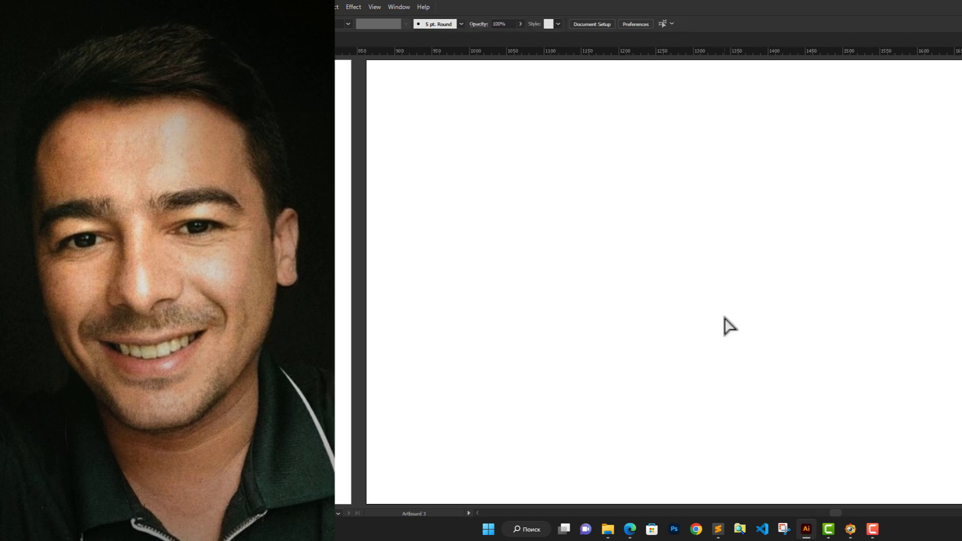
key("ctrl+v")
scroll(714, 316, "up", 1)
left_click(728, 300)
Step: Change the fill of the second artboard's Green Life text to black
left_click(746, 282)
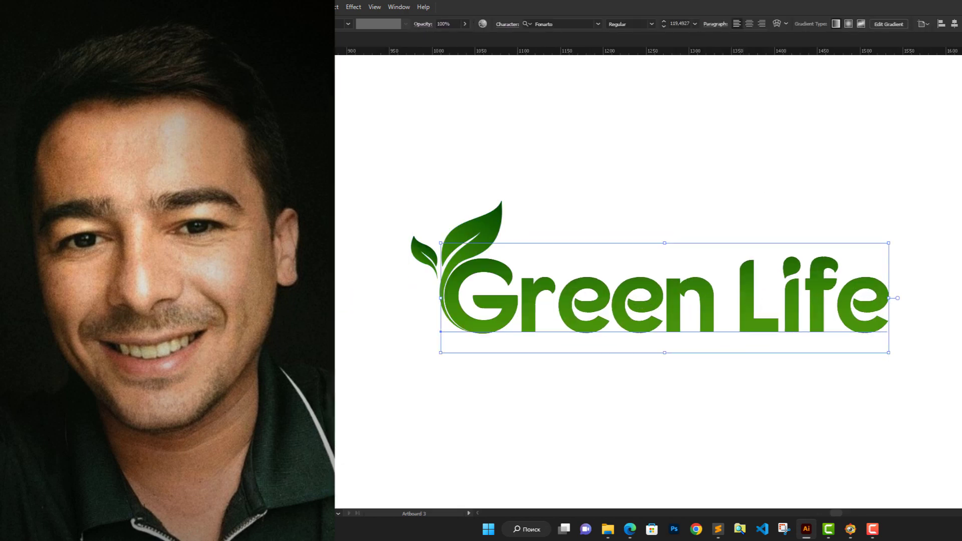
left_click(255, 23)
left_click(252, 44)
Step: Duplicate the first artboard's blurred shadow and place the copy beneath the black Green Life text on the second
left_click(365, 427)
key("ctrl+0")
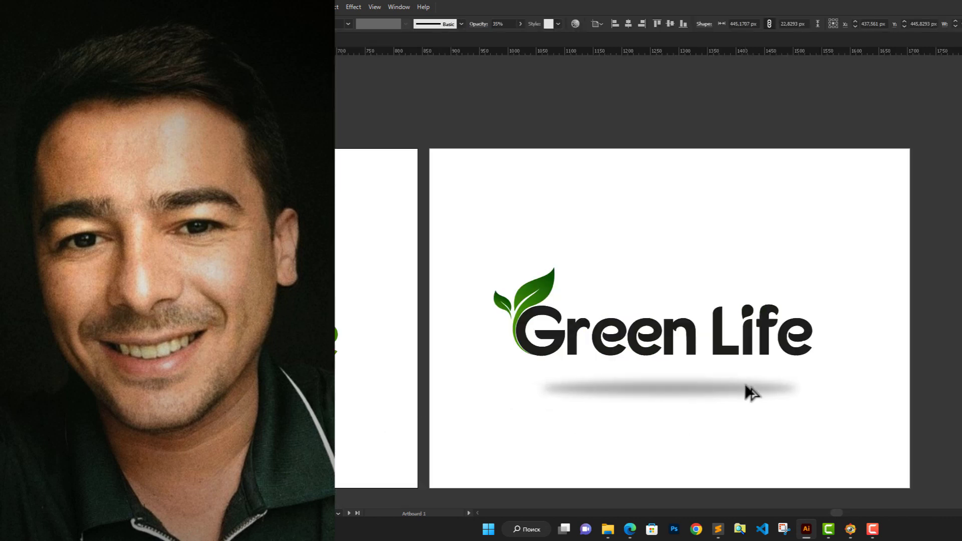
left_click(730, 397)
left_click(704, 304)
scroll(677, 366, "up", 1)
scroll(674, 363, "down", 2)
left_click_drag(637, 335, 679, 319)
scroll(678, 319, "up", 2)
scroll(666, 344, "down", 2)
scroll(637, 351, "up", 1)
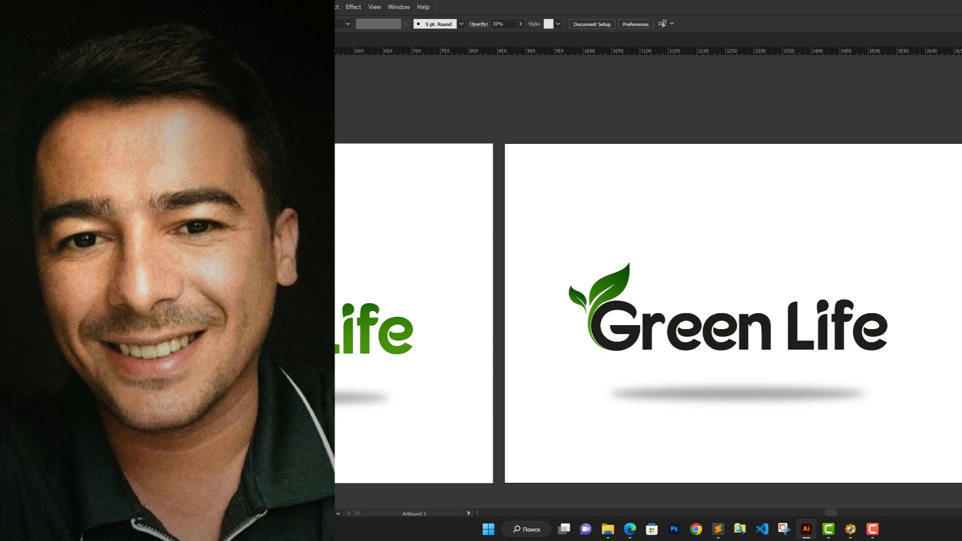
Step: Duplicate the leaves and black Green Life text from the second artboard onto the third
left_click_drag(952, 331, 725, 296)
scroll(725, 296, "down", 2)
left_click_drag(363, 257, 743, 283)
scroll(676, 279, "up", 2)
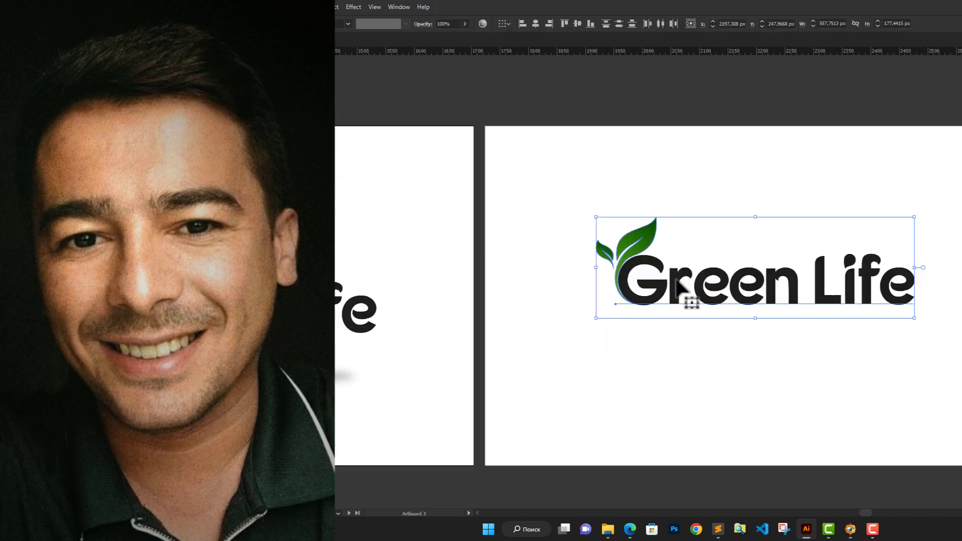
Step: Delete all letters of the third artboard's Green Life text except the G
double_click(677, 281)
left_click_drag(675, 281, 911, 280)
key("BackSpace")
key("Escape")
Step: Centre the leaves and G horizontally on the third artboard and enlarge them proportionally
left_click_drag(707, 240, 733, 287)
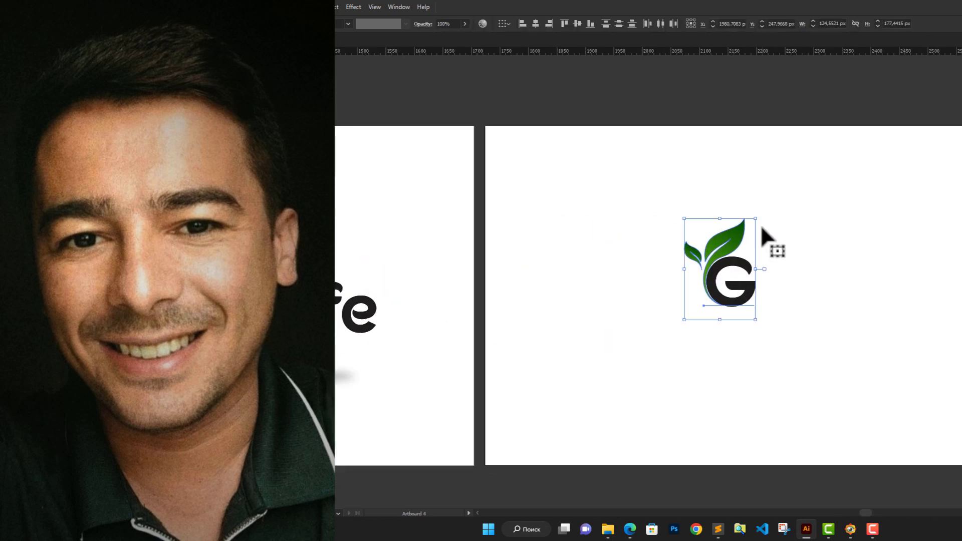
left_click_drag(755, 218, 787, 172)
left_click(716, 355)
scroll(716, 354, "down", 2)
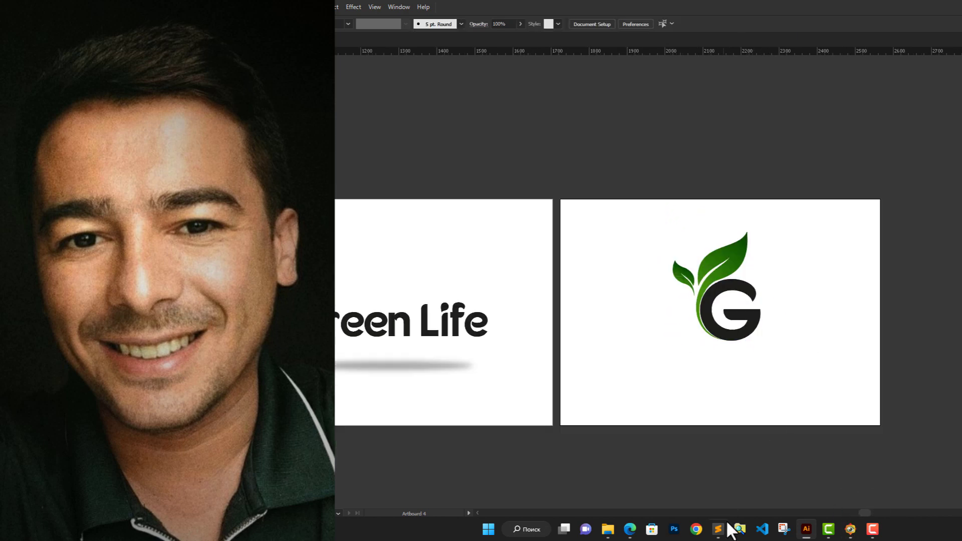
Step: Bring Green Life over from the text editor, paste it as new text and place it below the G
left_click(719, 529)
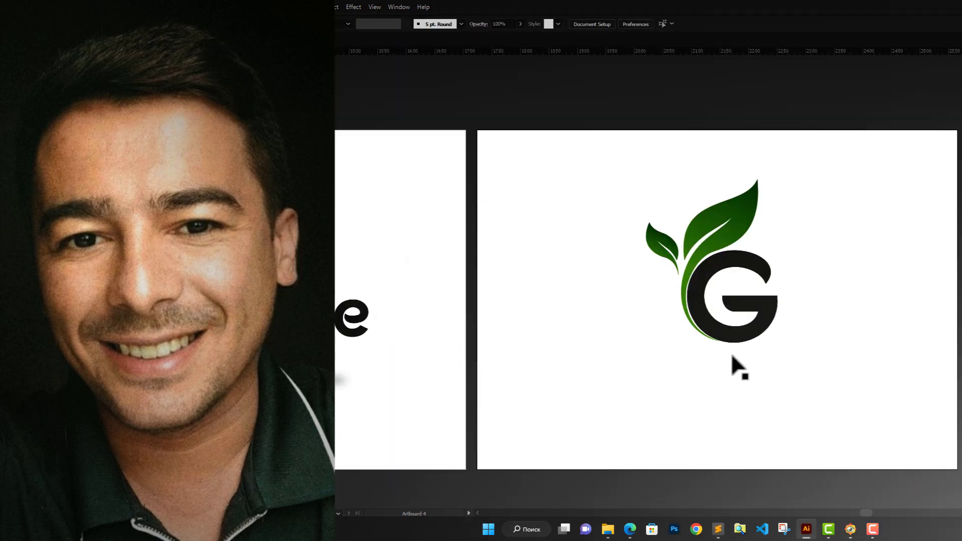
key("t")
left_click(656, 375)
key("ctrl+v")
key("Escape")
left_click_drag(762, 363, 720, 383)
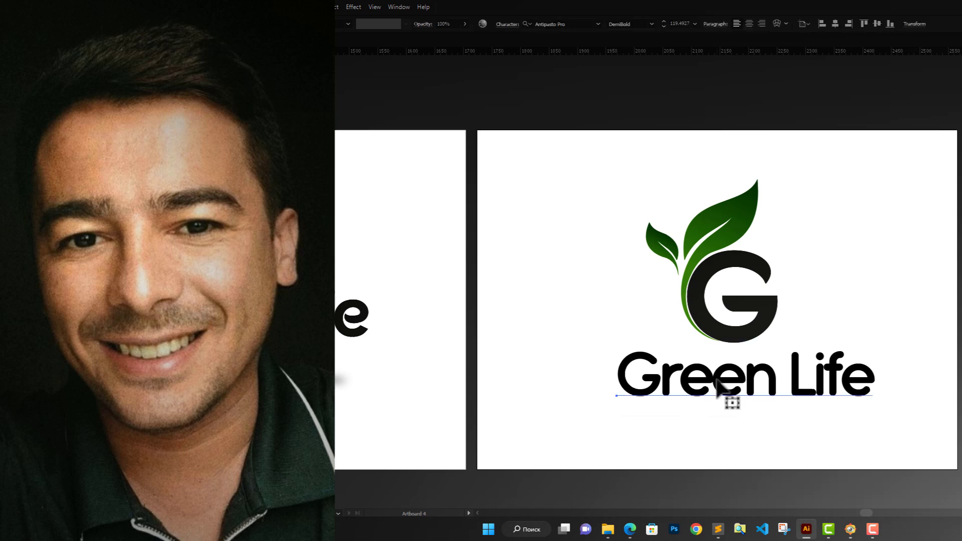
Step: Format the new Green Life text in the Fonarto font with 0 tracking and All Caps
triple_click(720, 387)
left_click(507, 24)
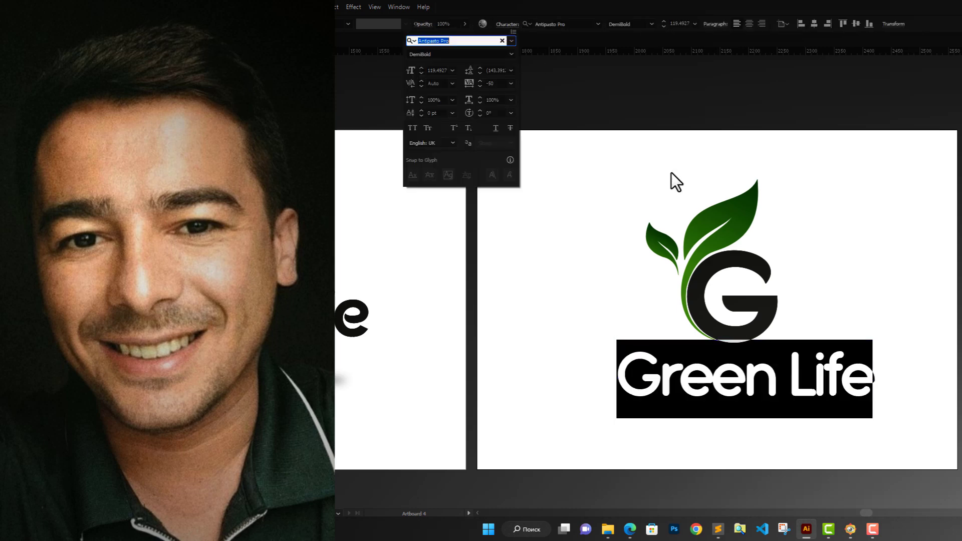
left_click(510, 83)
left_click(521, 164)
left_click(512, 40)
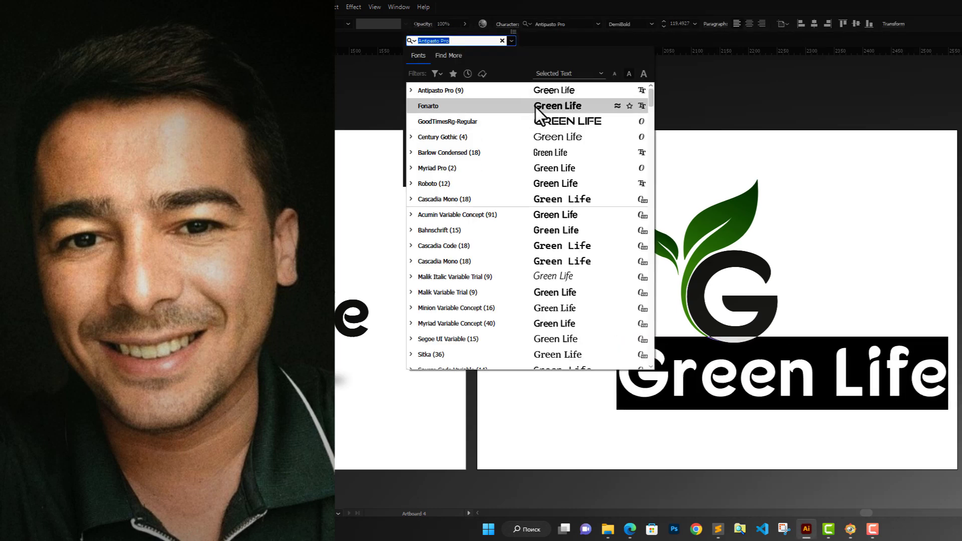
left_click(531, 106)
left_click(413, 127)
key("Escape")
key("Escape")
Step: Centre GREEN LIFE under the G and scale it down to about 84 pt
left_click_drag(803, 367, 747, 381)
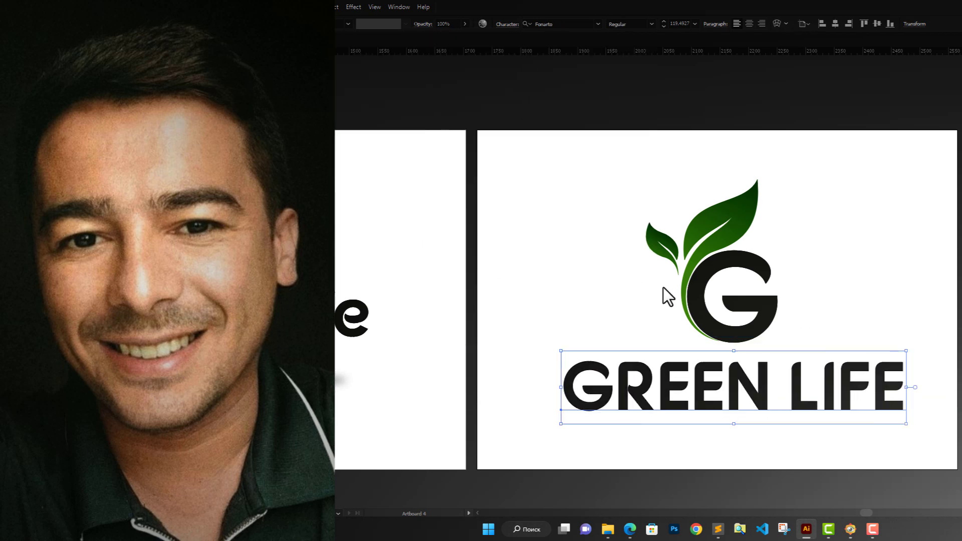
scroll(785, 282, "down", 1)
scroll(809, 318, "up", 1)
left_click_drag(897, 334, 857, 345)
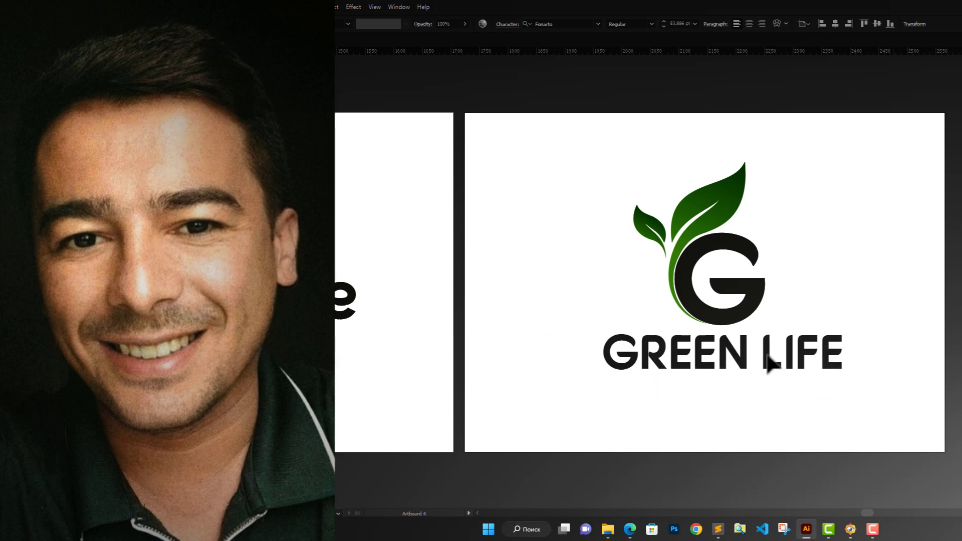
Step: Nudge the G slightly left against the leaf stem and realign GREEN LIFE beneath it at about 73 pt
left_click(817, 262)
scroll(677, 270, "up", 1)
left_click_drag(677, 278, 673, 277)
left_click_drag(680, 386, 660, 386)
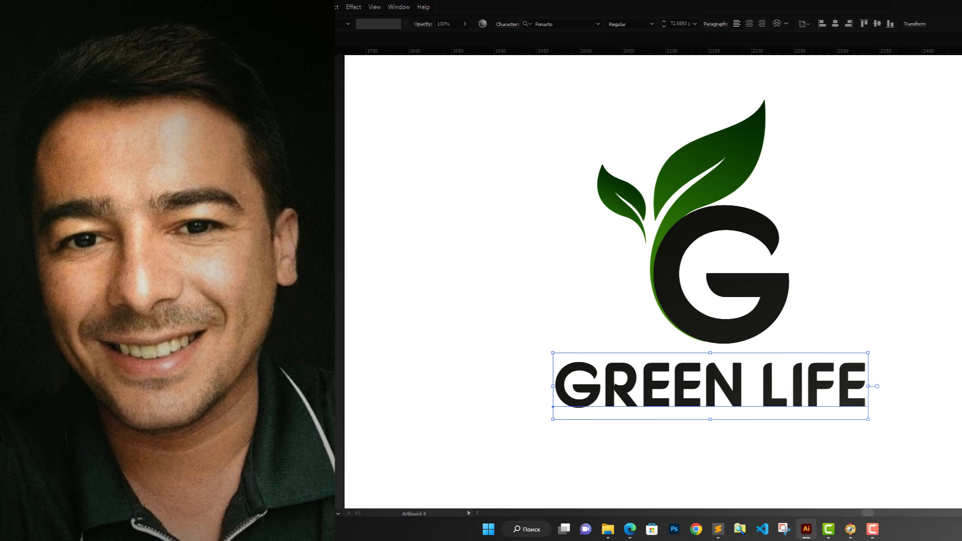
Step: Apply the green gradient to GREEN LIFE and redraw it vertically through the letters
key("g")
left_click(695, 390)
left_click_drag(910, 364, 553, 173)
left_click_drag(710, 173, 711, 356)
key("v")
left_click(692, 253)
scroll(681, 250, "down", 1)
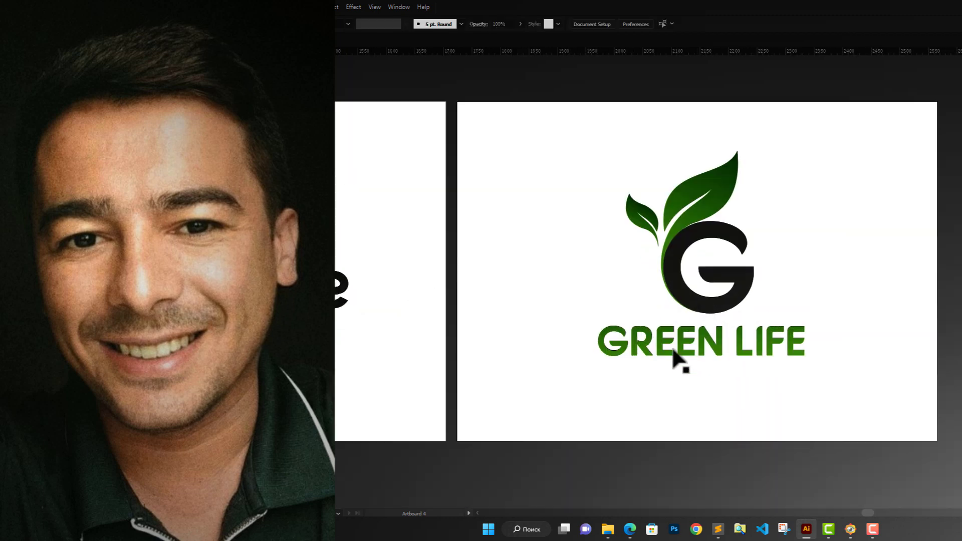
Step: Add a wide, thin, blurred grey shadow at 35% opacity below the GREEN LIFE text on the stacked logo artboard
left_click_drag(586, 280, 773, 317)
scroll(772, 318, "down", 1)
mouse_move(531, 364)
left_mouse_down()
mouse_move(875, 397)
mouse_move(888, 390)
left_mouse_up()
key("ctrl+z")
left_click_drag(856, 264, 853, 265)
left_click(919, 265)
left_click_drag(900, 390, 895, 395)
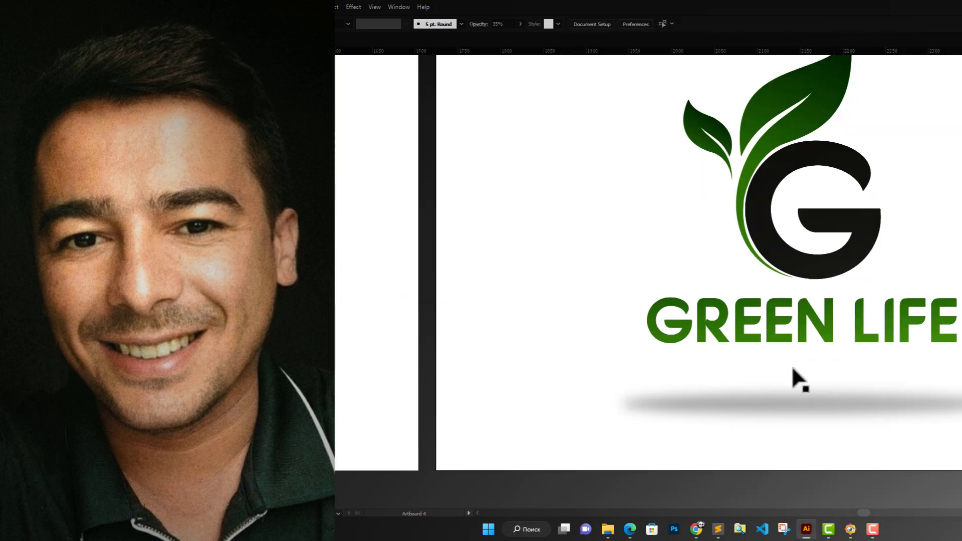
Step: Add the text biohumus below GREEN LIFE and format it in Century Gothic at 24 pt
key("ctrl+v")
key("ctrl+a")
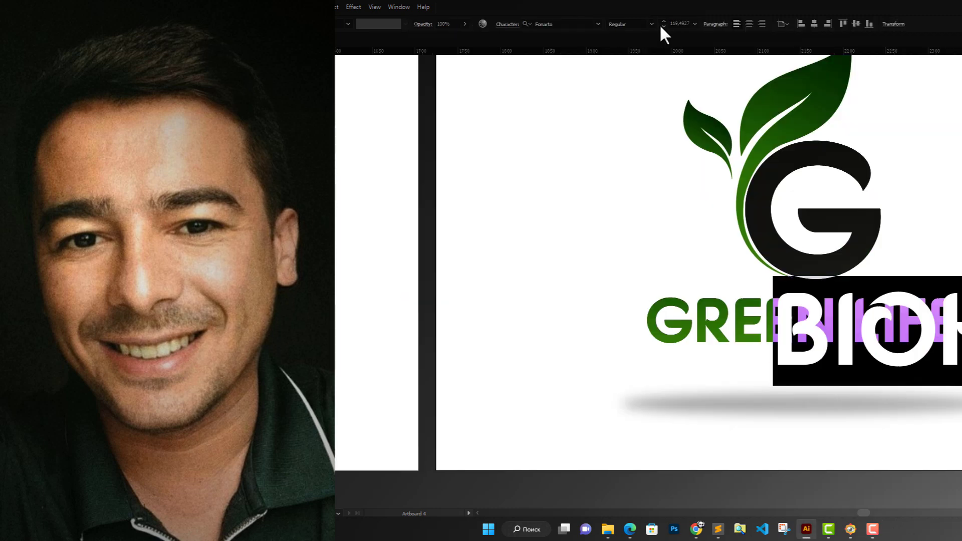
left_click(694, 23)
left_click(708, 158)
left_click(598, 24)
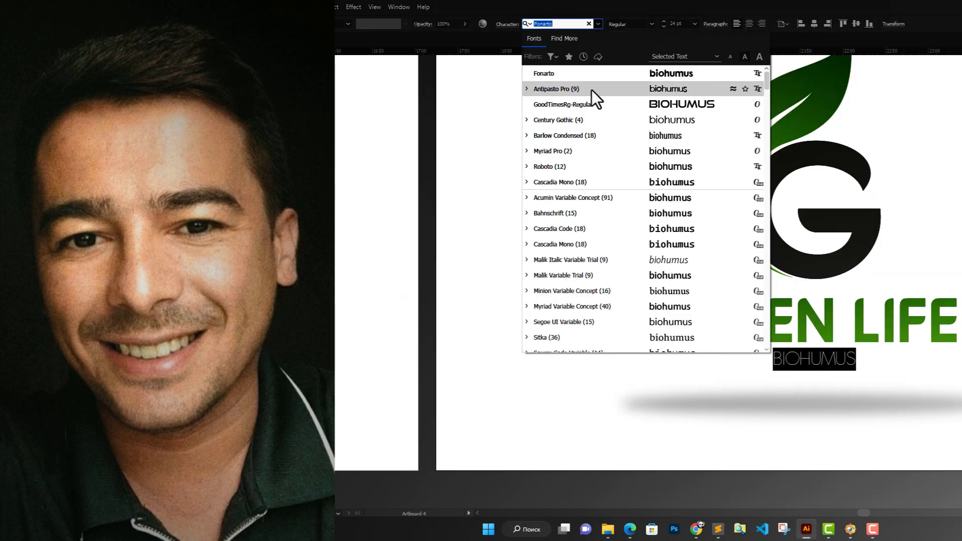
left_click(612, 120)
Step: Turn off All Caps for the biohumus text with 0 tracking and leave text editing
left_click(507, 24)
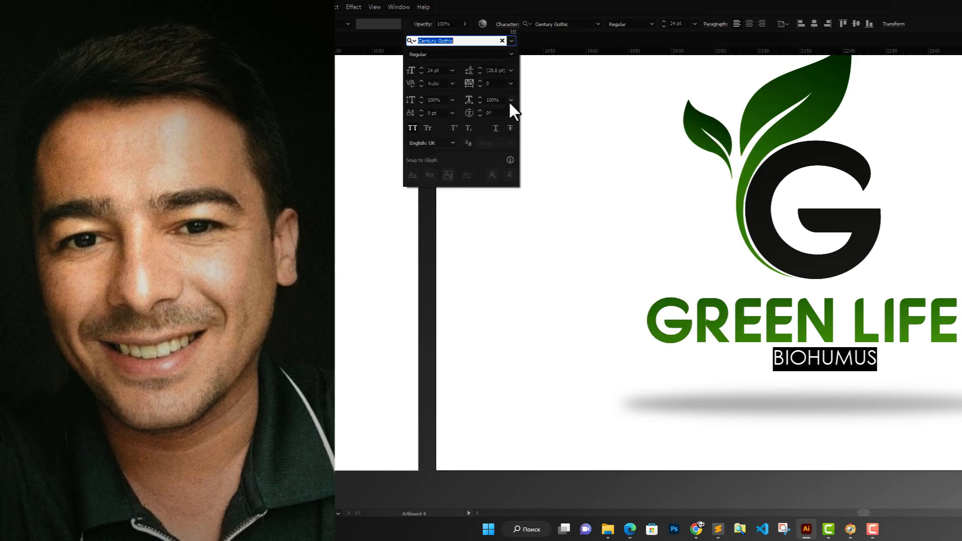
left_click(511, 83)
left_click(522, 160)
left_click(413, 128)
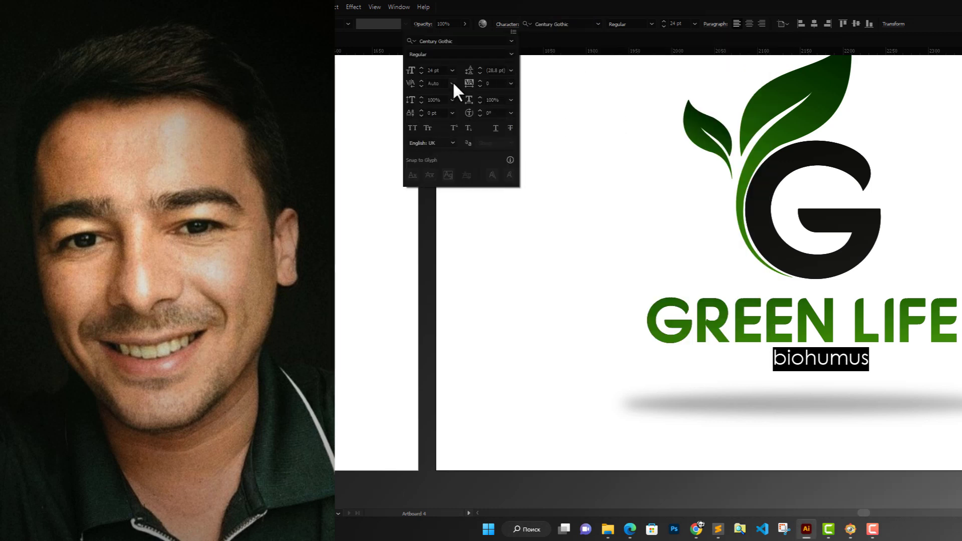
key("Escape")
key("Escape")
Step: Position the biohumus text between GREEN LIFE and the shadow and set it in All Caps
left_click_drag(829, 359, 808, 367)
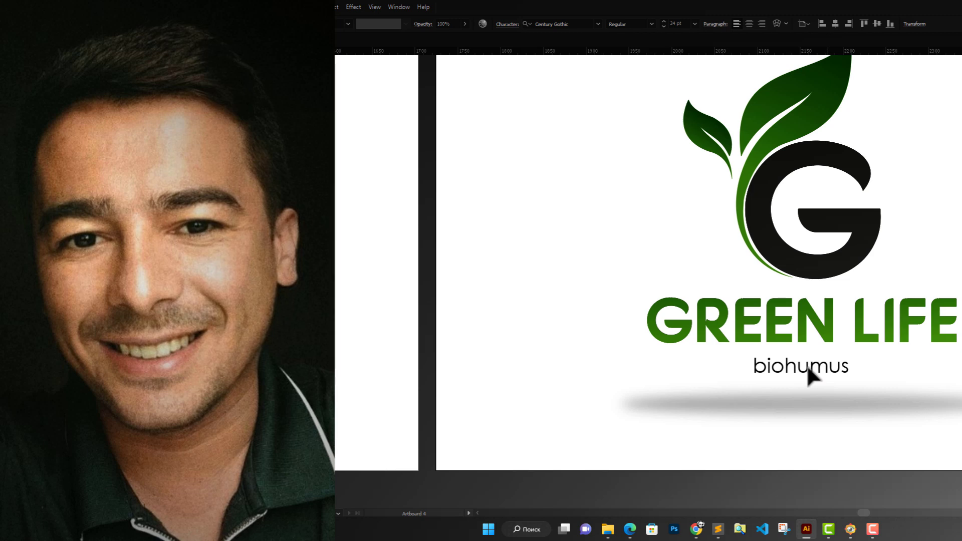
left_click(508, 25)
left_click(413, 129)
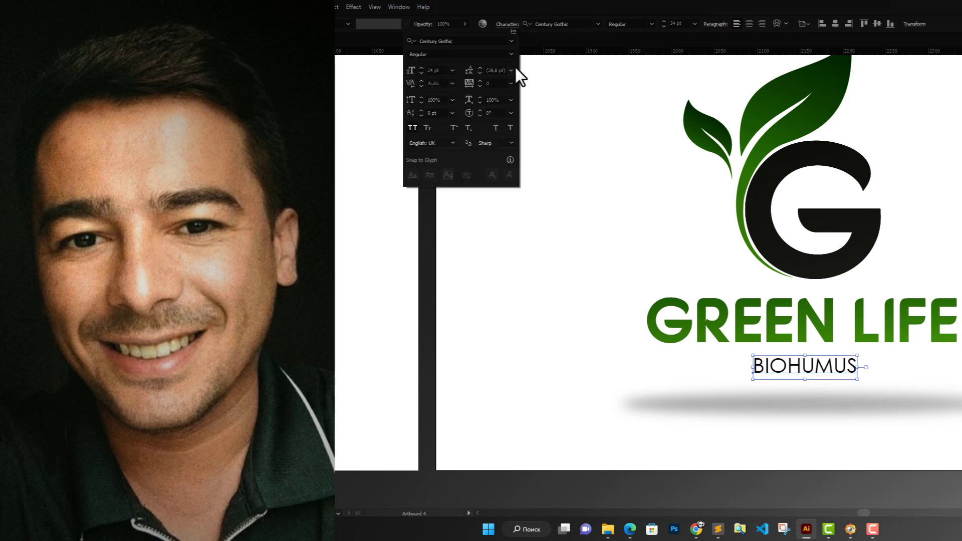
Step: Set the tracking of BIOHUMUS to 250 and recentre it beneath GREEN LIFE
left_click(480, 80)
left_click(480, 81)
left_click(481, 80)
left_click(480, 79)
left_click(480, 80)
left_click(481, 28)
left_click(507, 24)
double_click(498, 85)
type("250")
key("Return")
mouse_move(832, 368)
left_mouse_down()
mouse_move(808, 375)
mouse_move(802, 435)
mouse_move(815, 368)
left_mouse_up()
Step: Review the stacked logo and compare it with the other Green Life variants across the artboards
left_click_drag(793, 258, 794, 258)
left_click(615, 224)
left_click_drag(631, 211, 691, 252)
scroll(592, 271, "down", 1)
left_click(688, 341)
left_click(506, 203)
scroll(494, 195, "down", 2)
left_click_drag(494, 195, 771, 280)
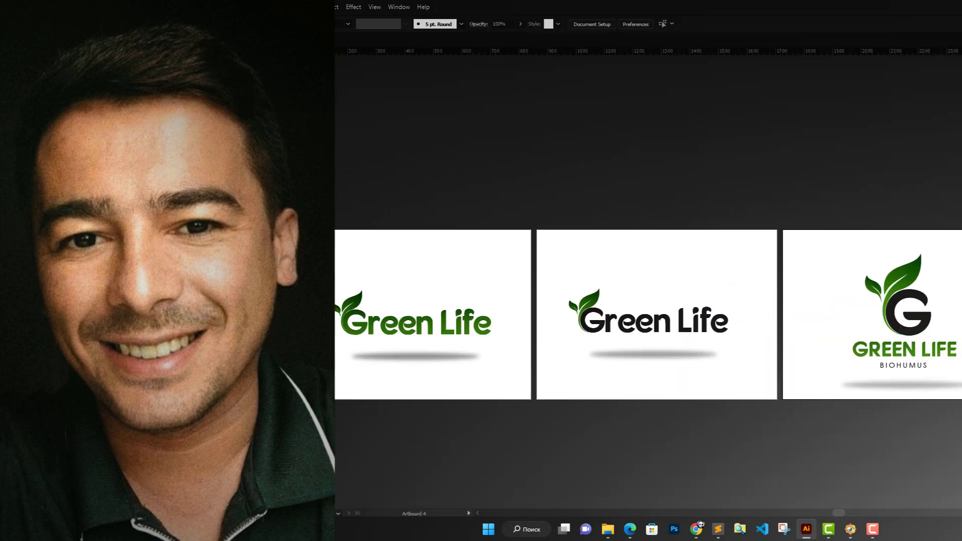